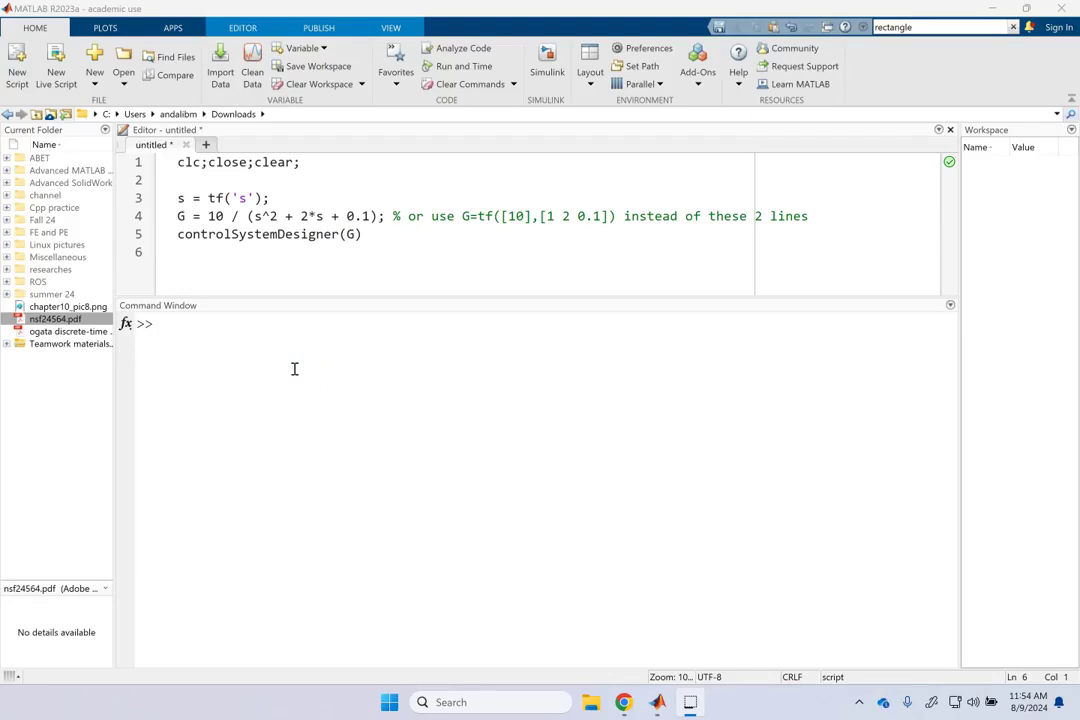
Inspect the script's s = tf('s') line and the plant G = 10/(s^2 + 2*s + 0.1) definition.
click(256, 181)
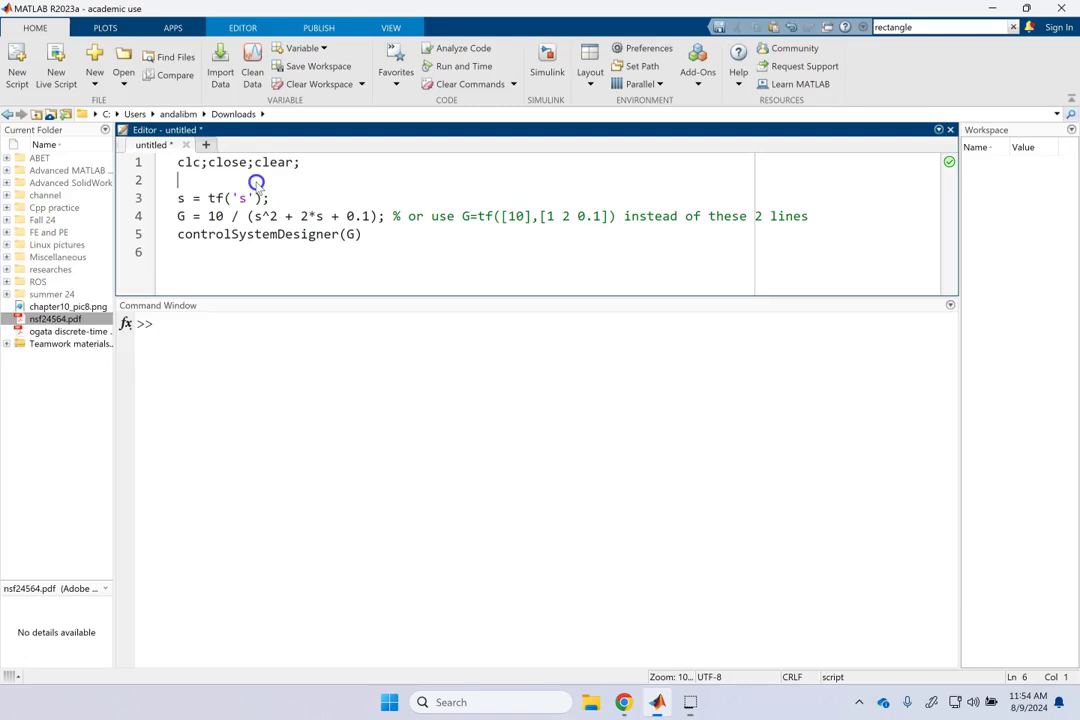
click(266, 198)
drag(177, 198, 287, 204)
click(311, 194)
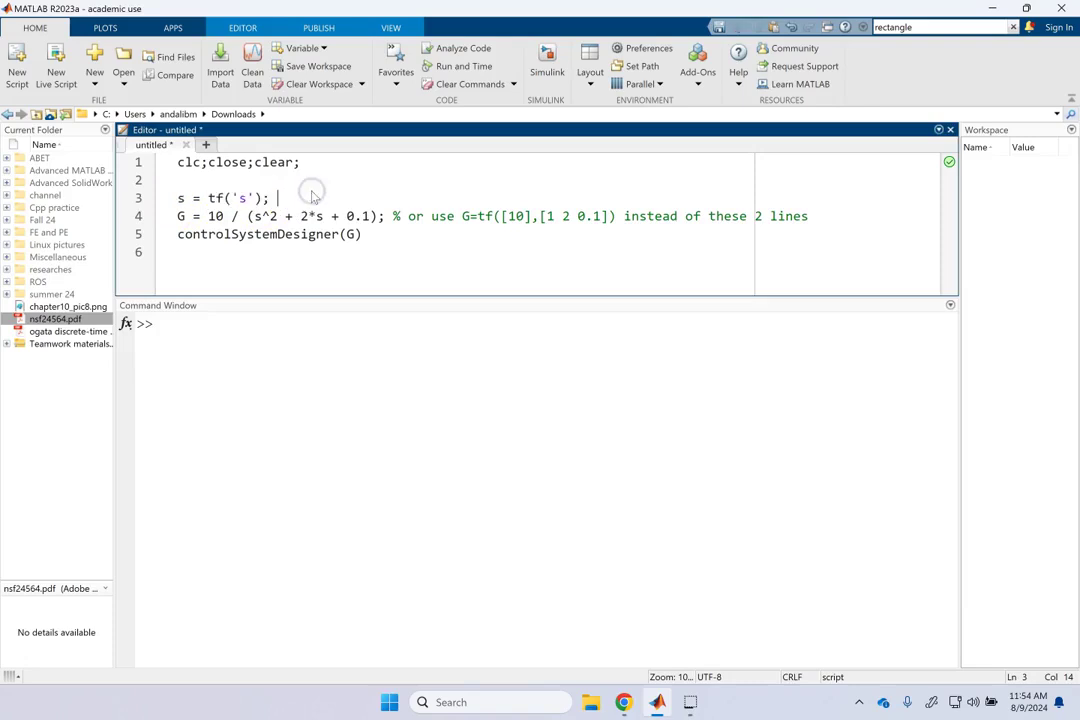
click(352, 216)
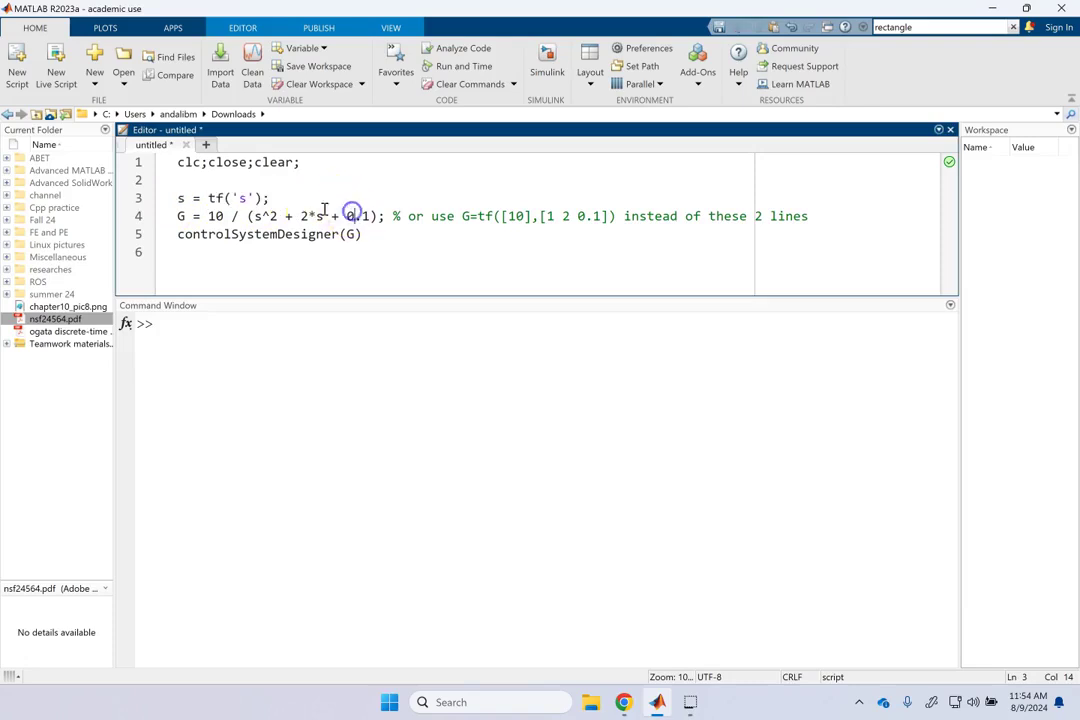
drag(176, 216, 381, 219)
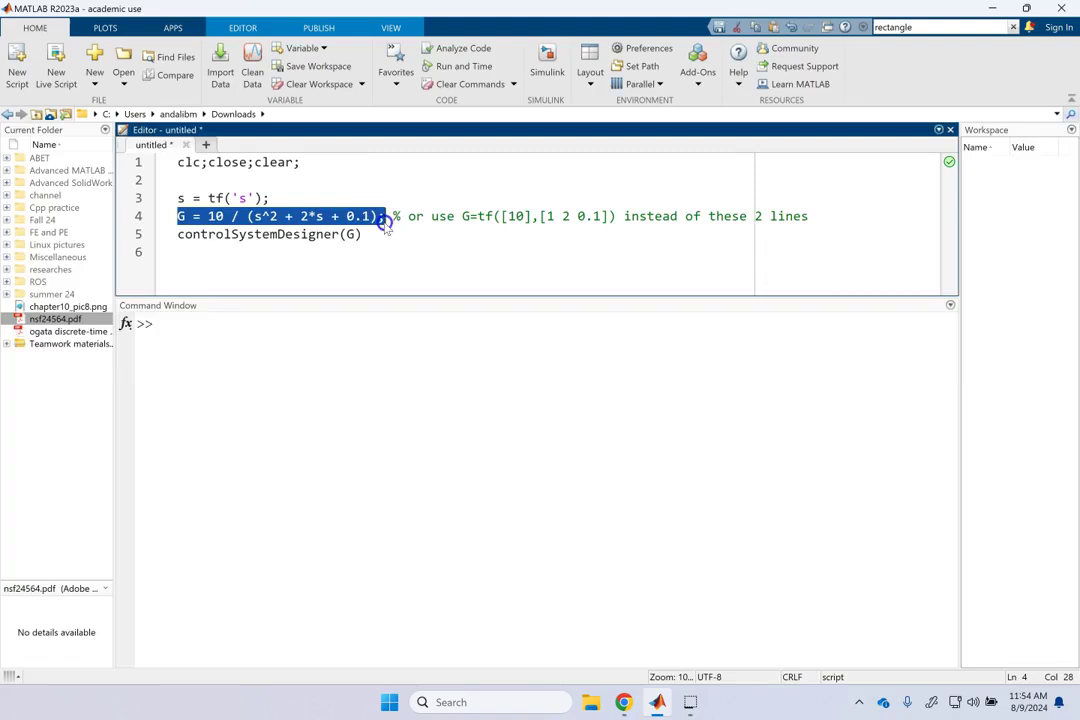
click(347, 178)
drag(249, 217, 378, 220)
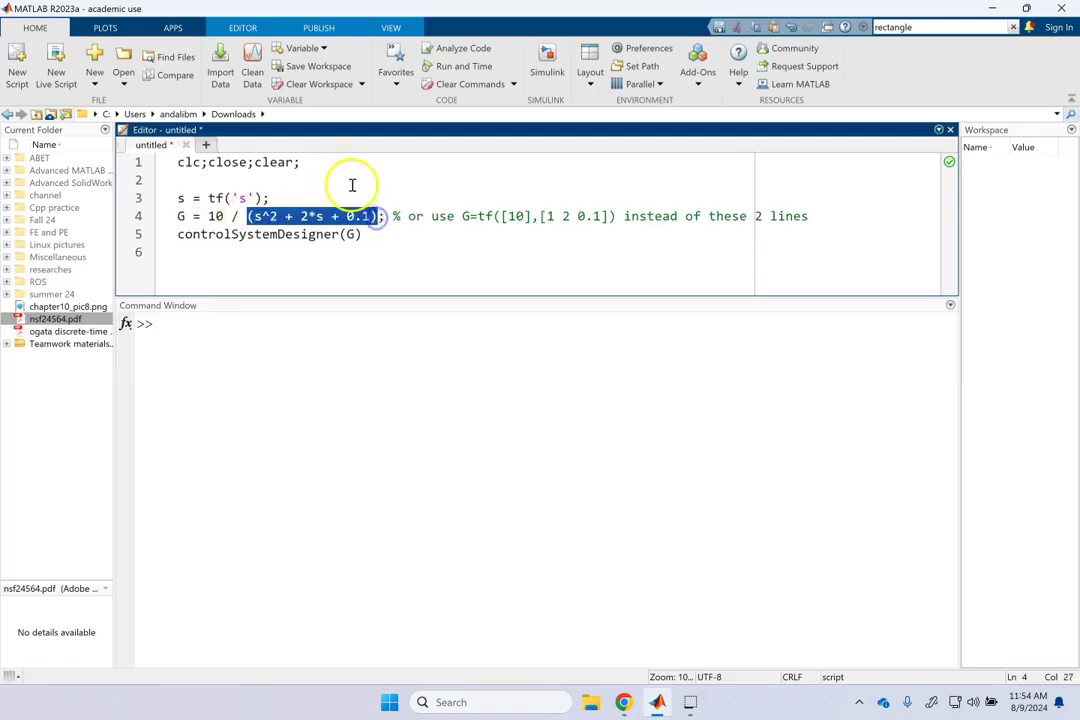
click(352, 183)
mouse_move(270, 198)
mouse_down()
mouse_move(180, 200)
mouse_move(258, 203)
mouse_up()
click(229, 200)
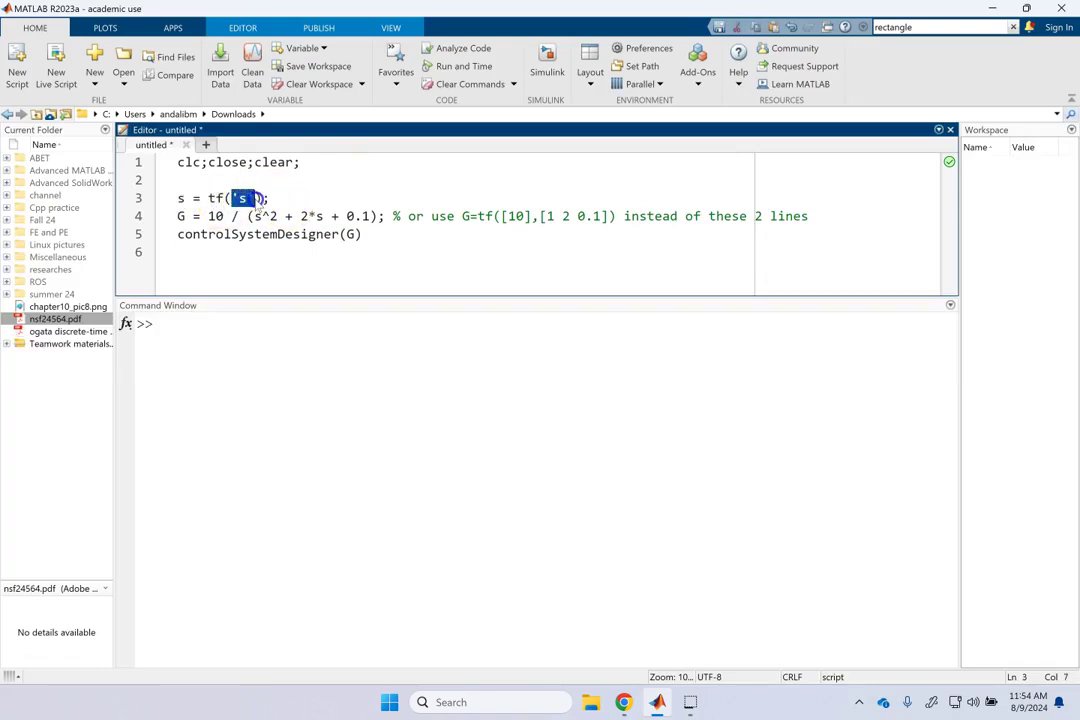
Review the plant definition alongside the alternative [10],[1 2 0.1] coefficient form.
drag(177, 216, 376, 217)
click(210, 198)
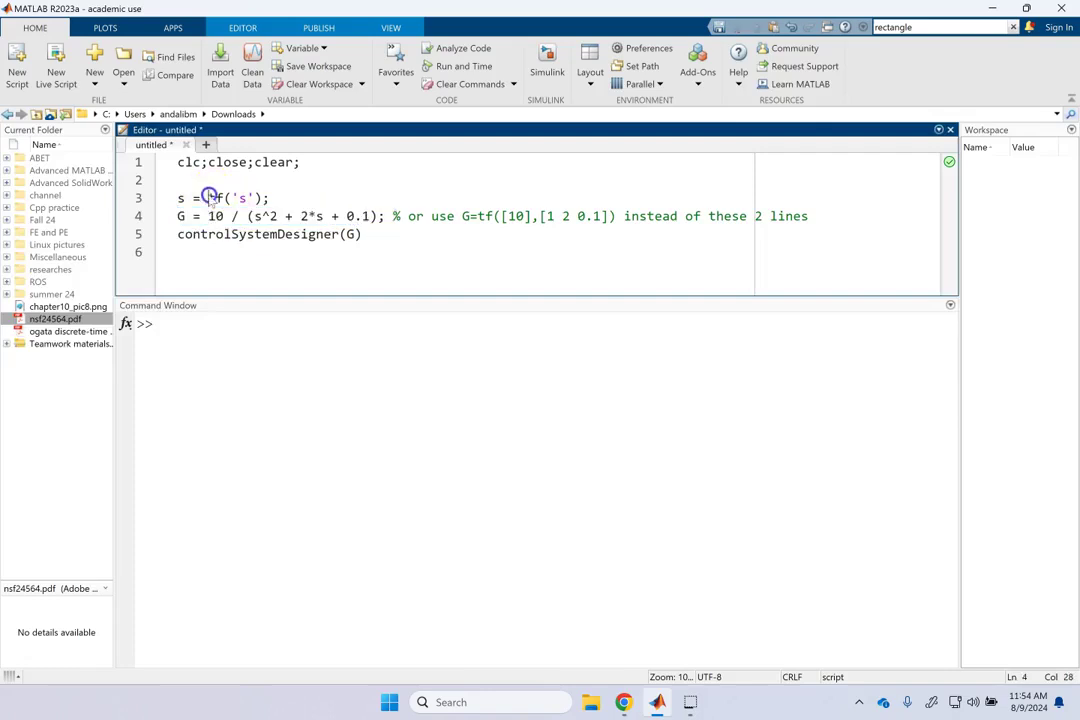
drag(266, 162, 276, 162)
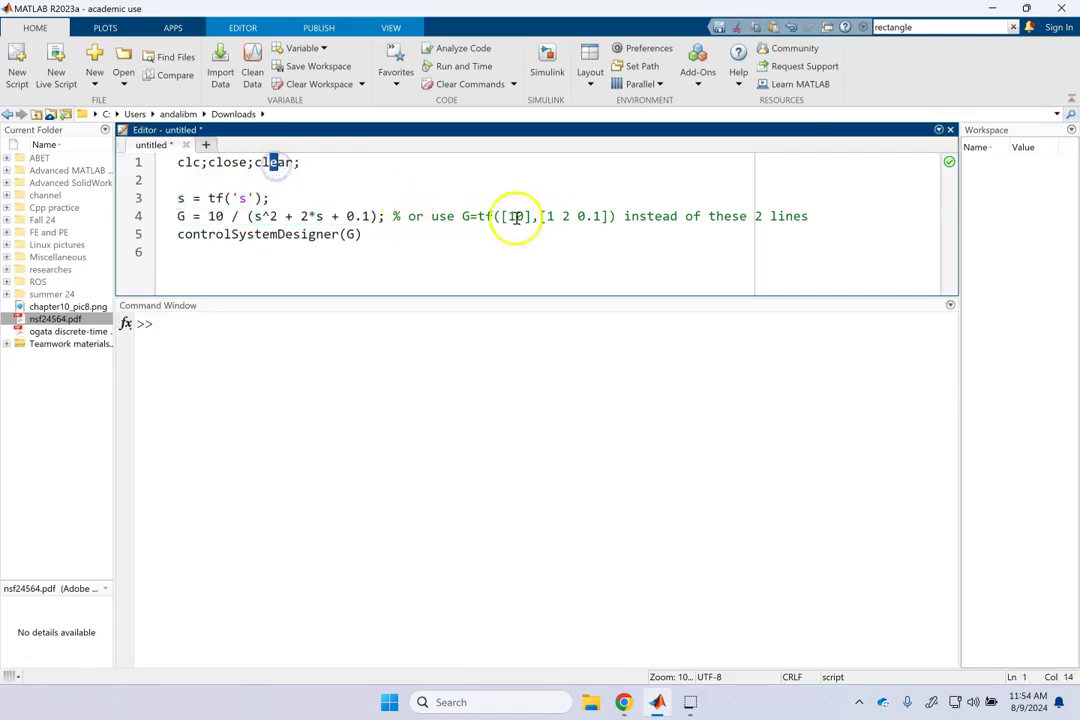
drag(501, 216, 607, 220)
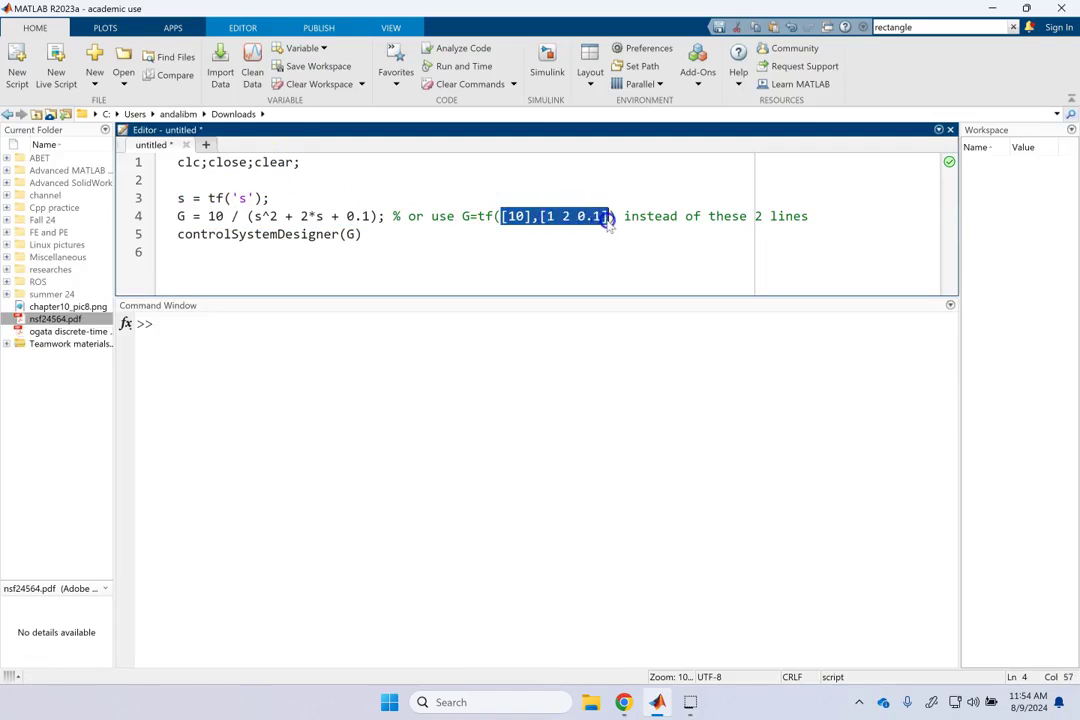
click(449, 180)
drag(172, 198, 366, 220)
click(376, 242)
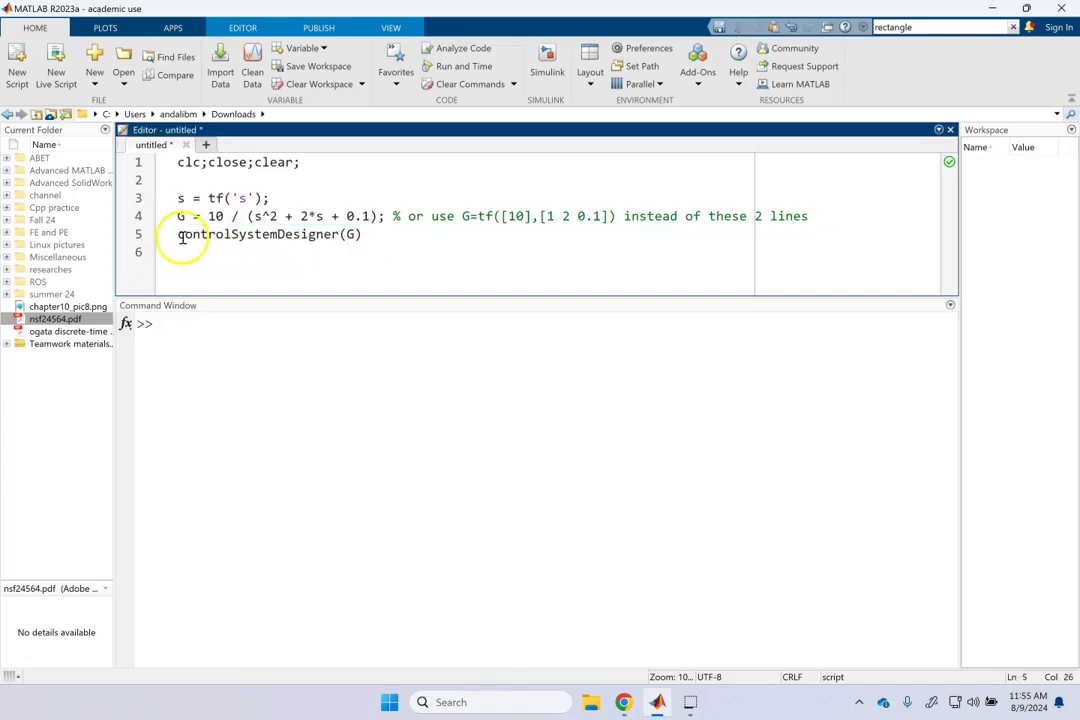
Examine the controlSystemDesigner(G) call on line 5, then select script lines 3 through 5.
drag(178, 234, 351, 236)
click(352, 238)
double_click(351, 236)
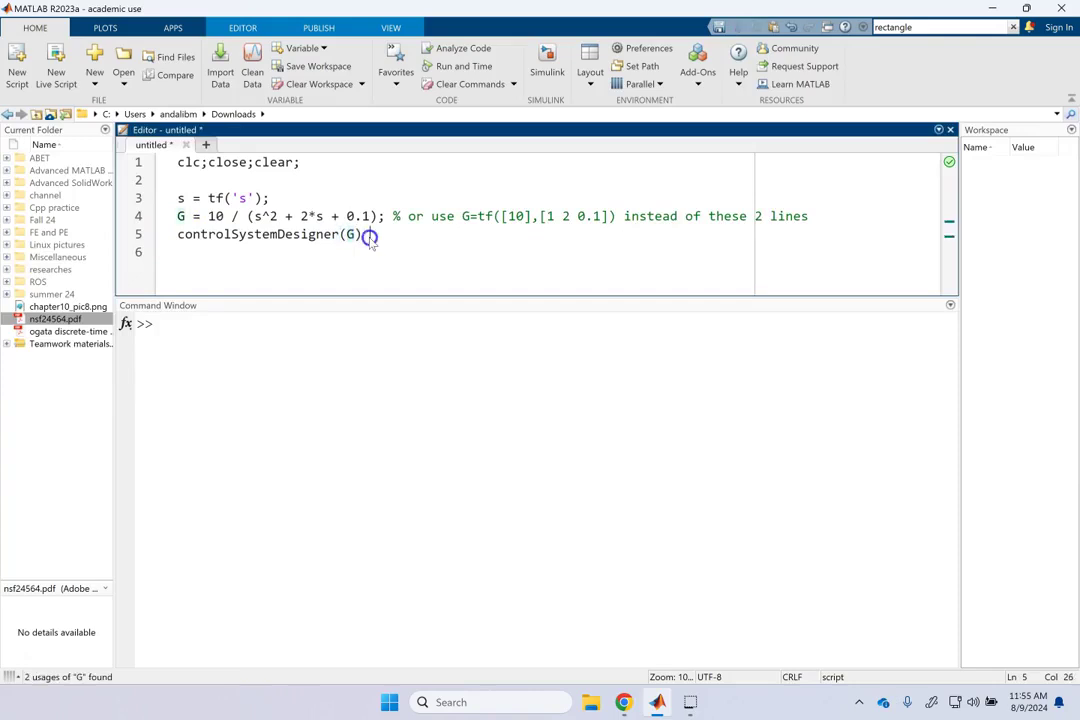
drag(339, 234, 180, 240)
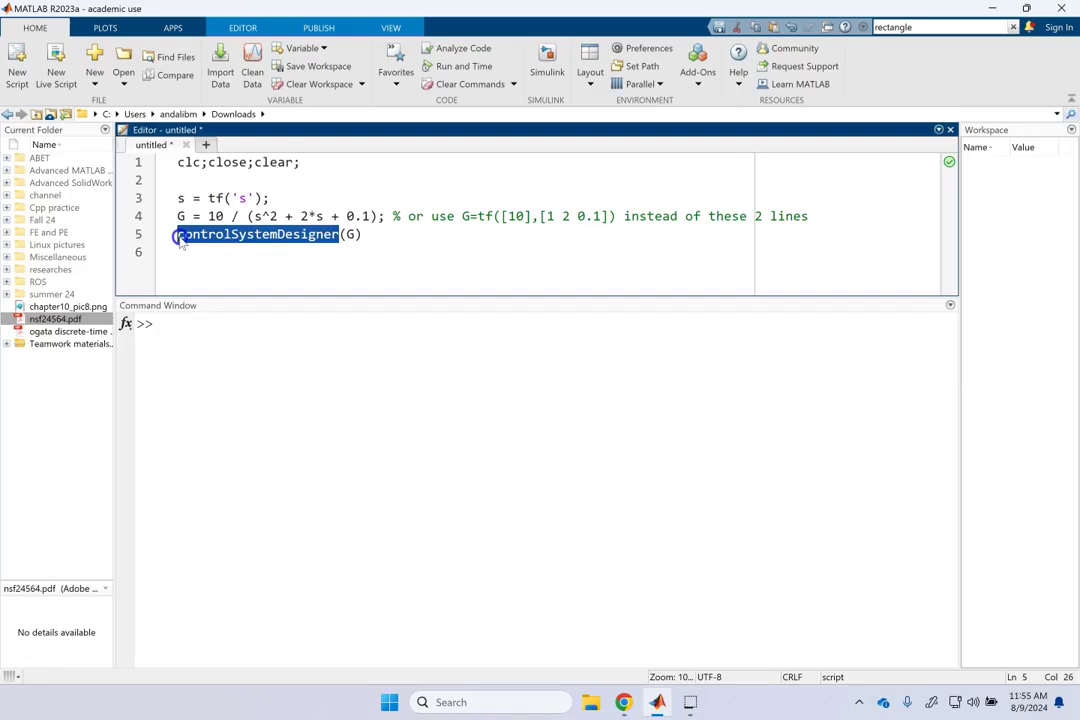
click(292, 253)
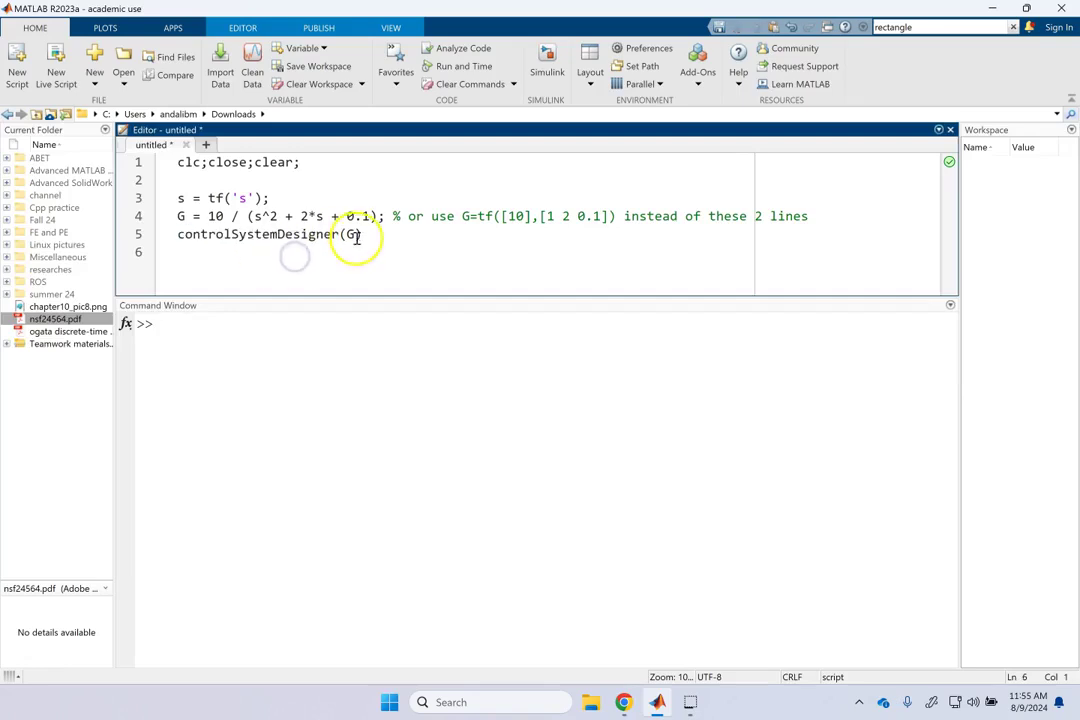
click(350, 235)
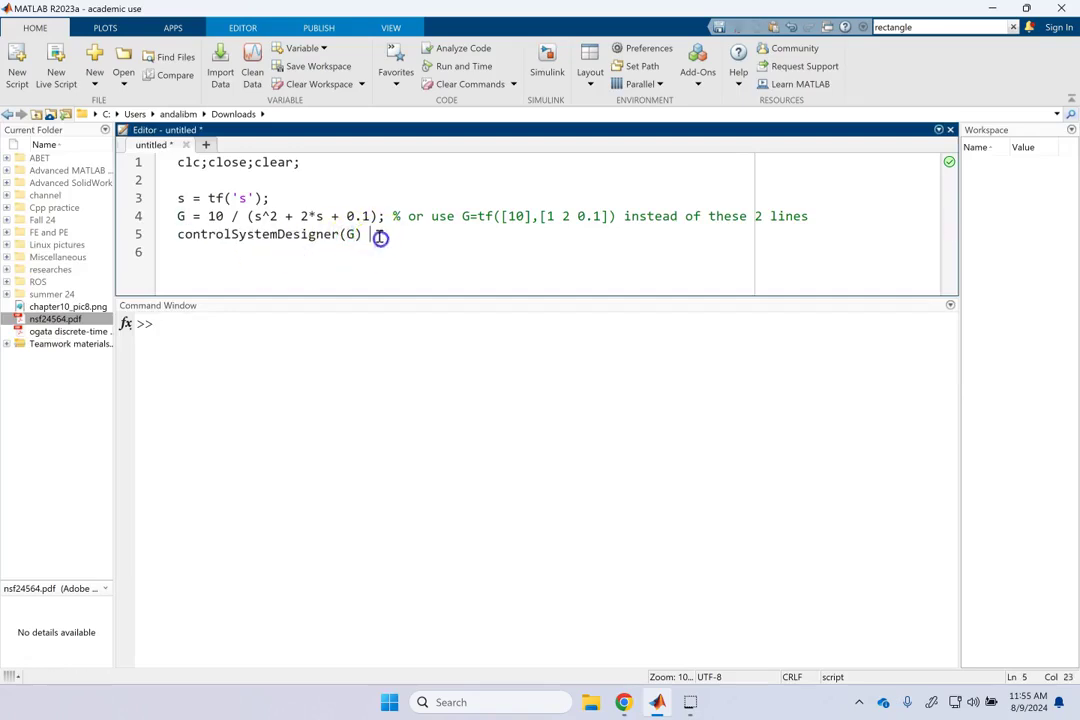
drag(371, 234, 168, 207)
Run the selected lines with F9 to launch Control System Designer for G.
key(F9)
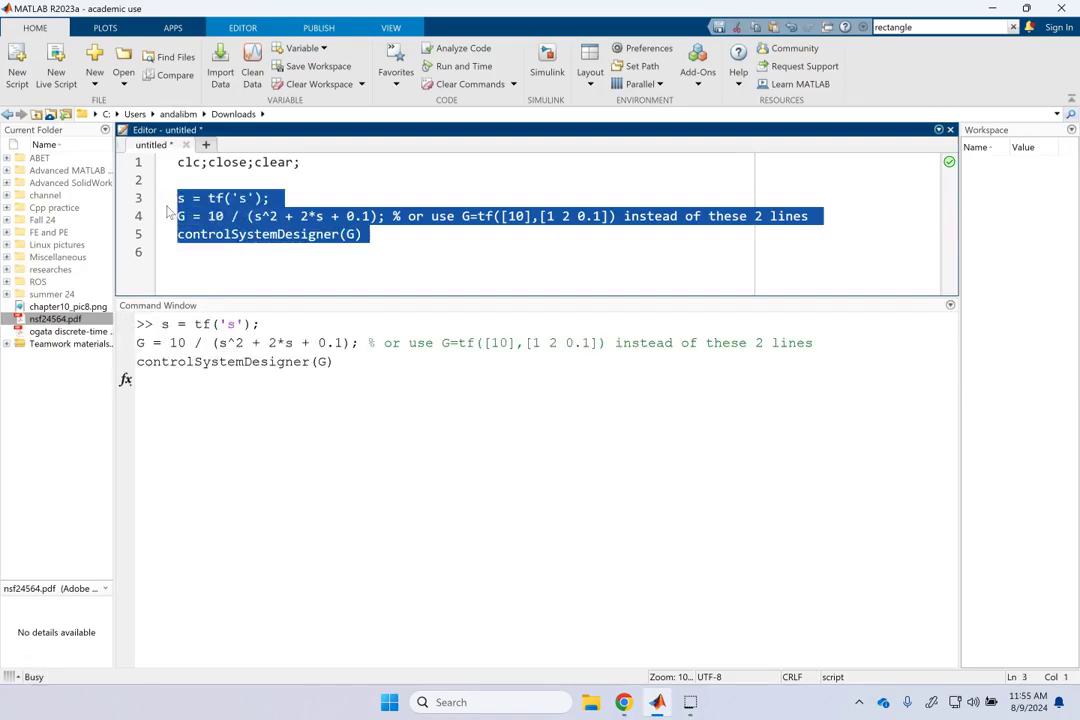
click(134, 205)
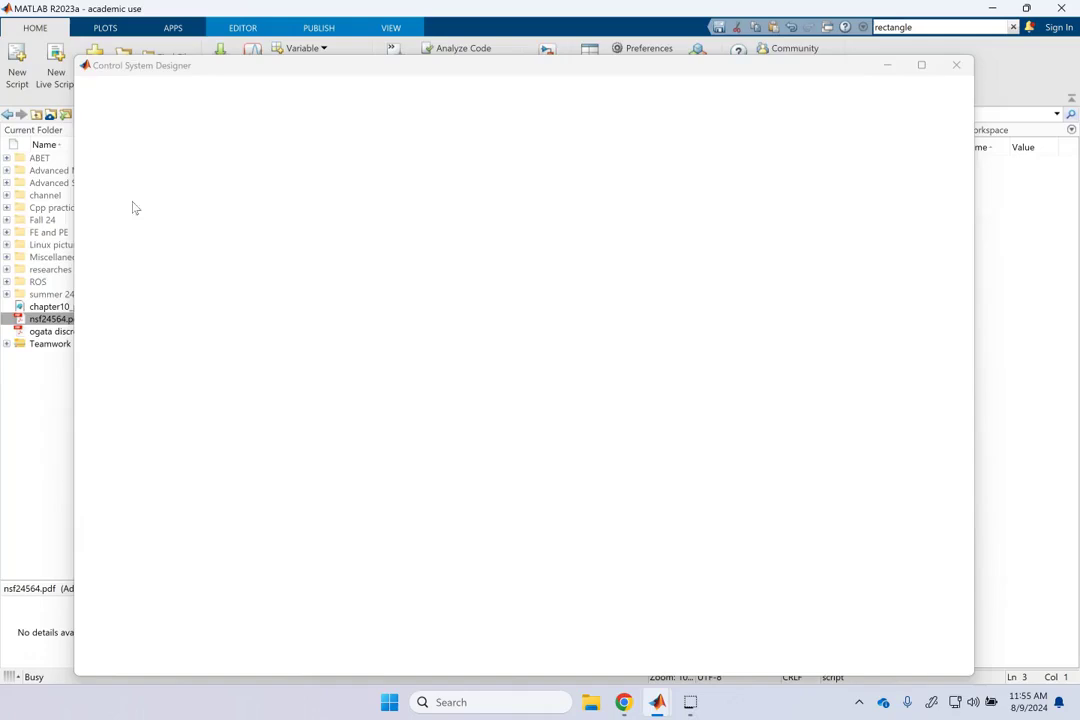
click(275, 157)
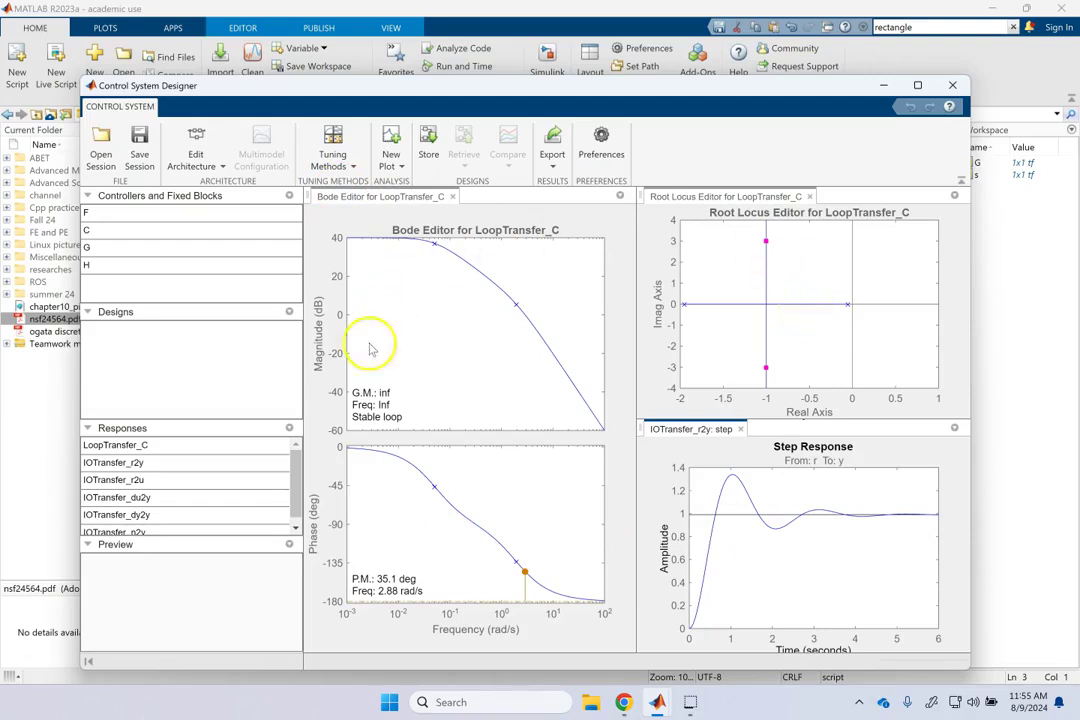
Browse the New Plot gallery of plot types, then close it.
click(402, 168)
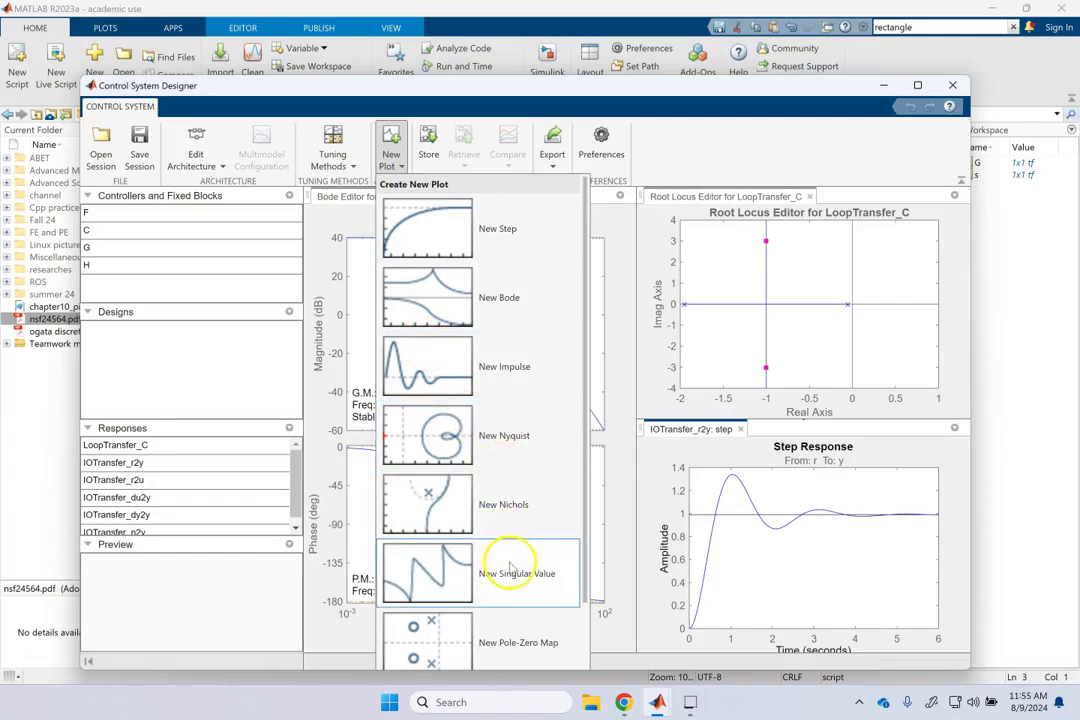
scroll(508, 572, down, 2)
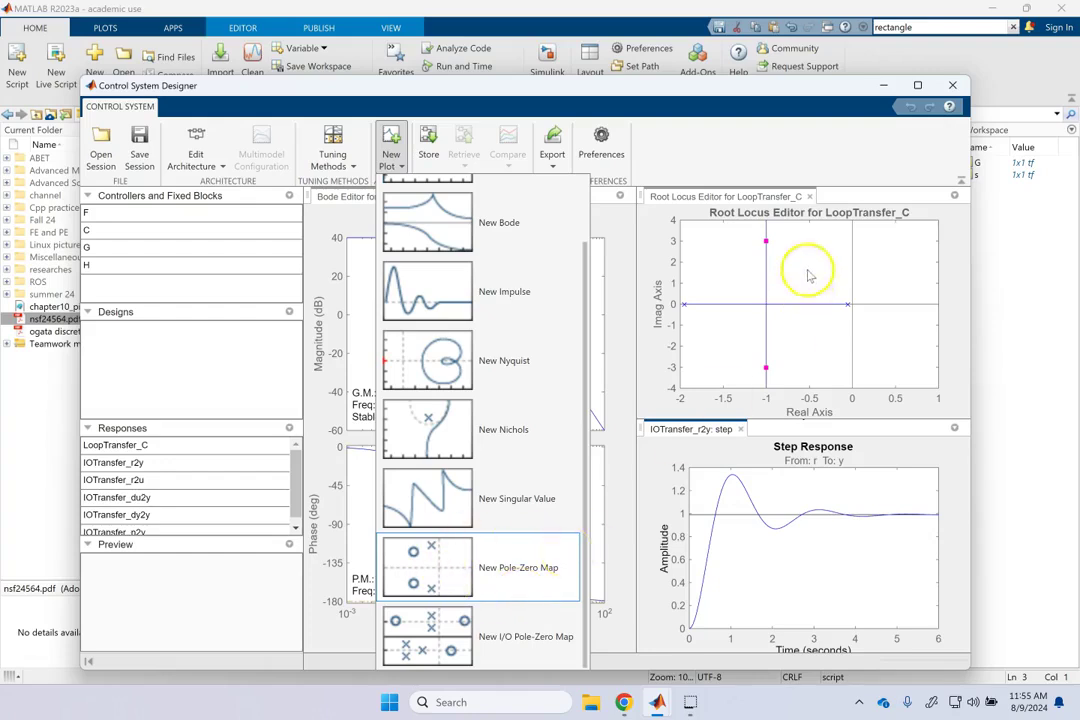
click(788, 149)
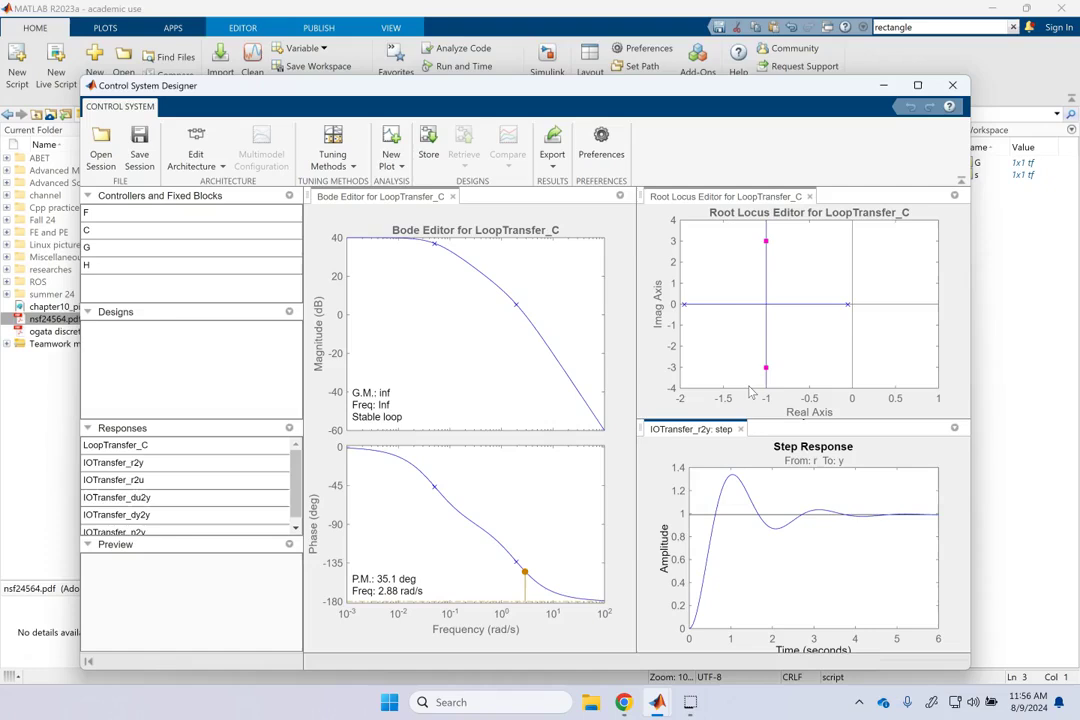
Maximize the Control System Designer window showing the Bode, root locus and step views.
mouse_move(928, 475)
click(917, 85)
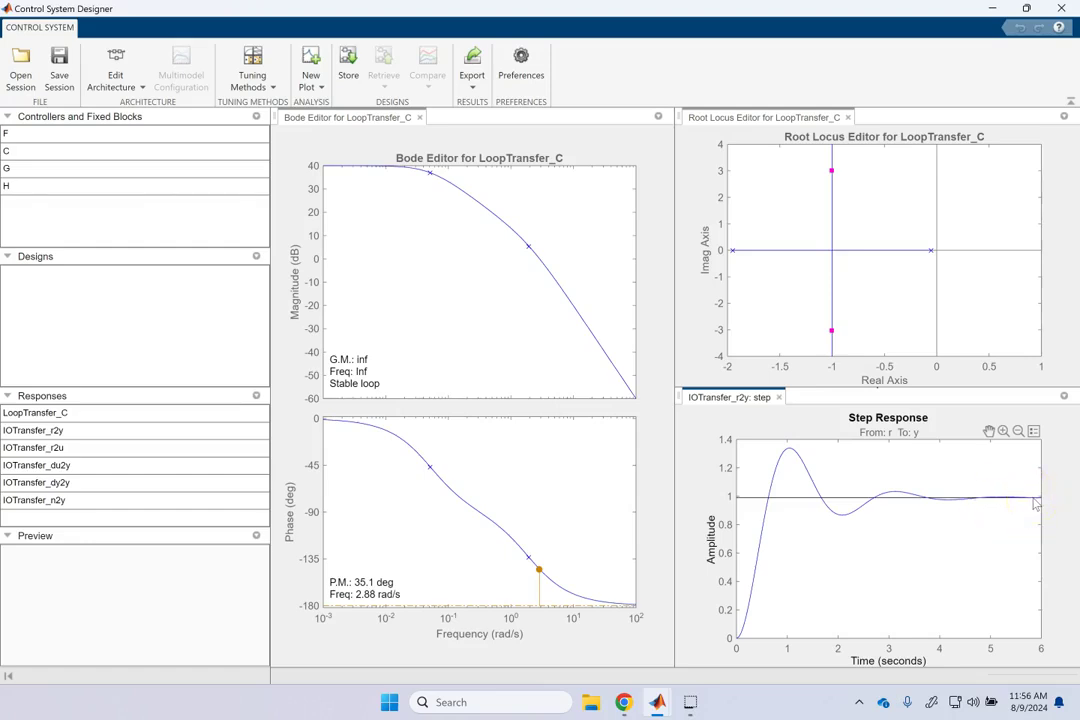
right_click(790, 535)
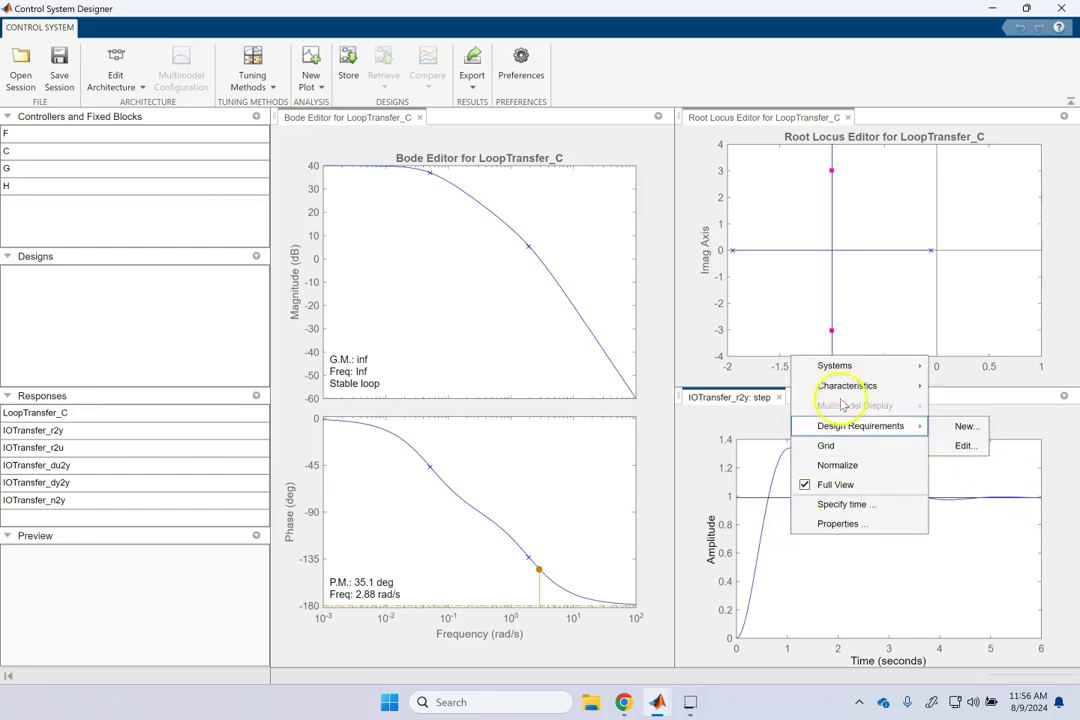
mouse_move(848, 383)
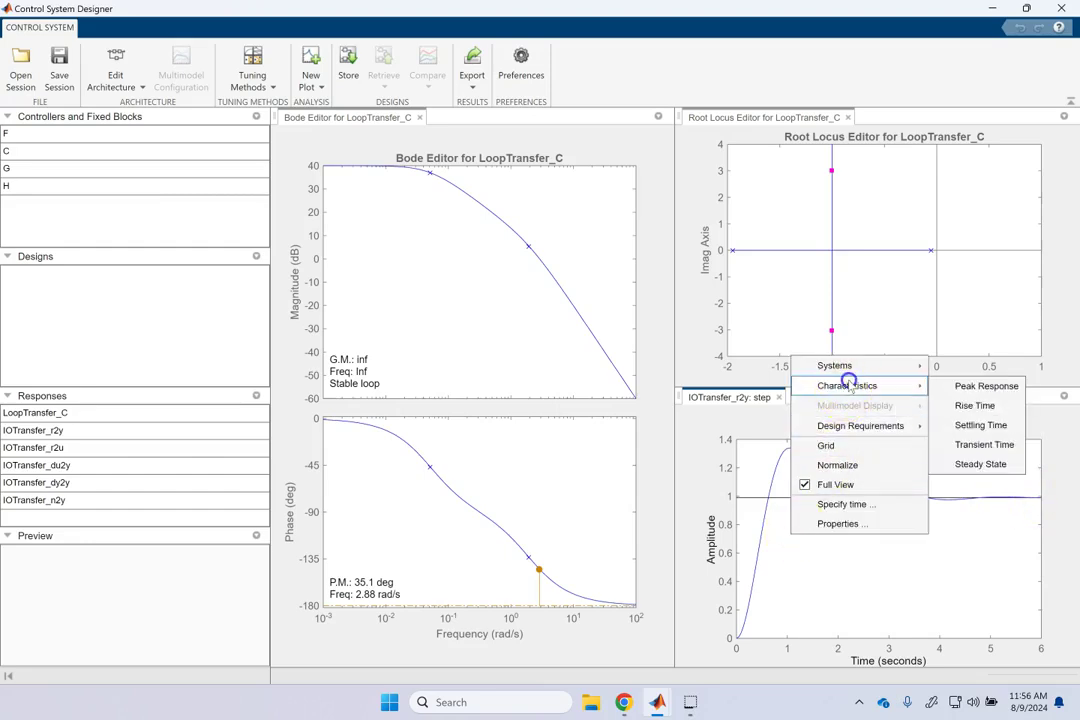
click(990, 387)
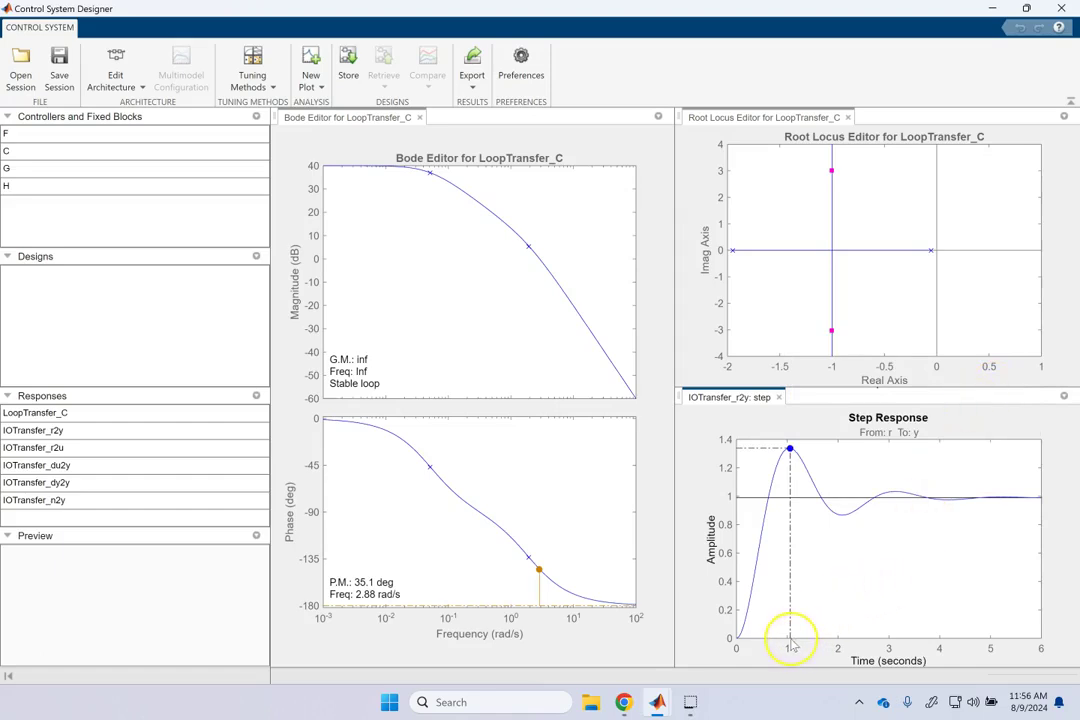
mouse_move(791, 645)
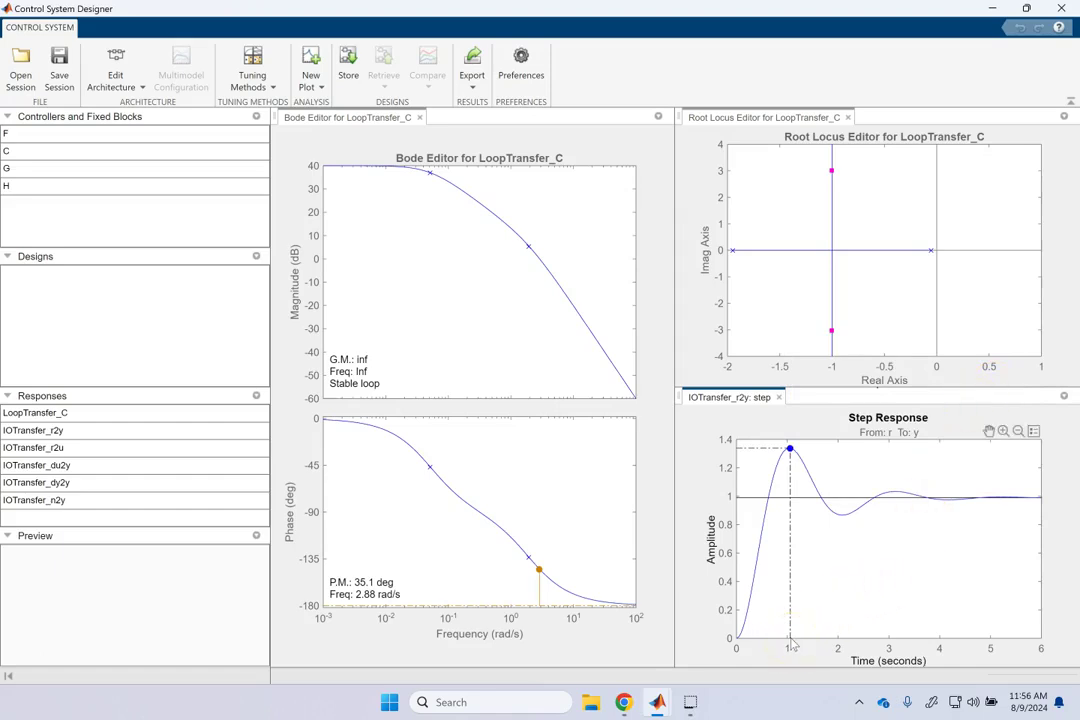
click(755, 457)
mouse_move(742, 455)
right_click(881, 470)
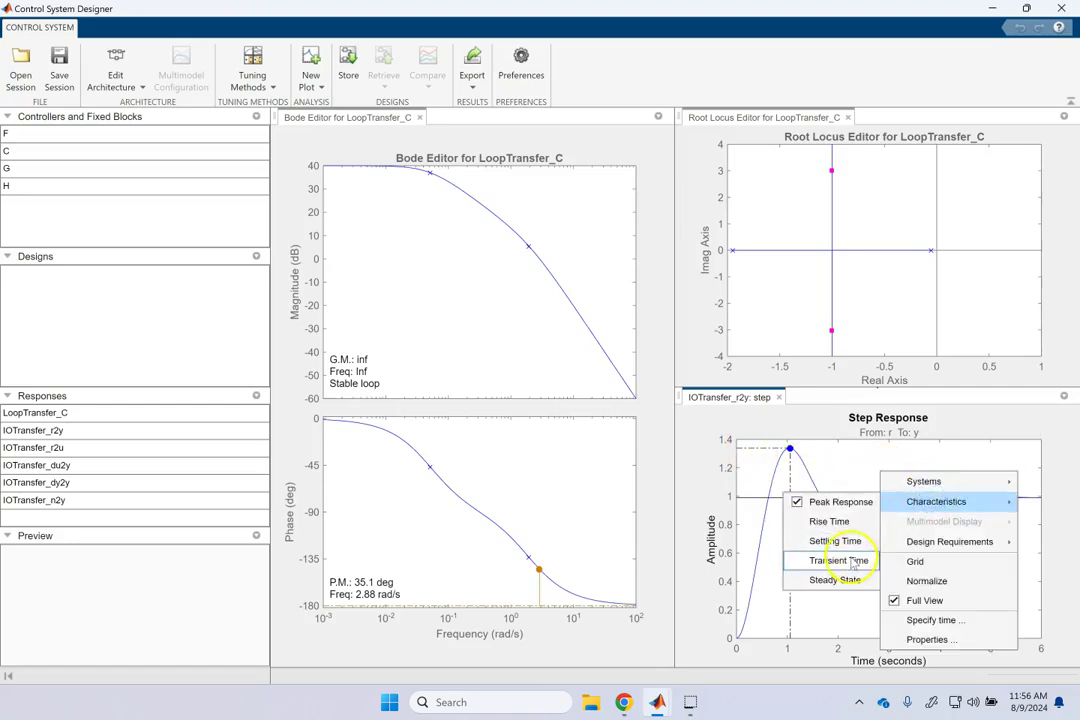
click(852, 541)
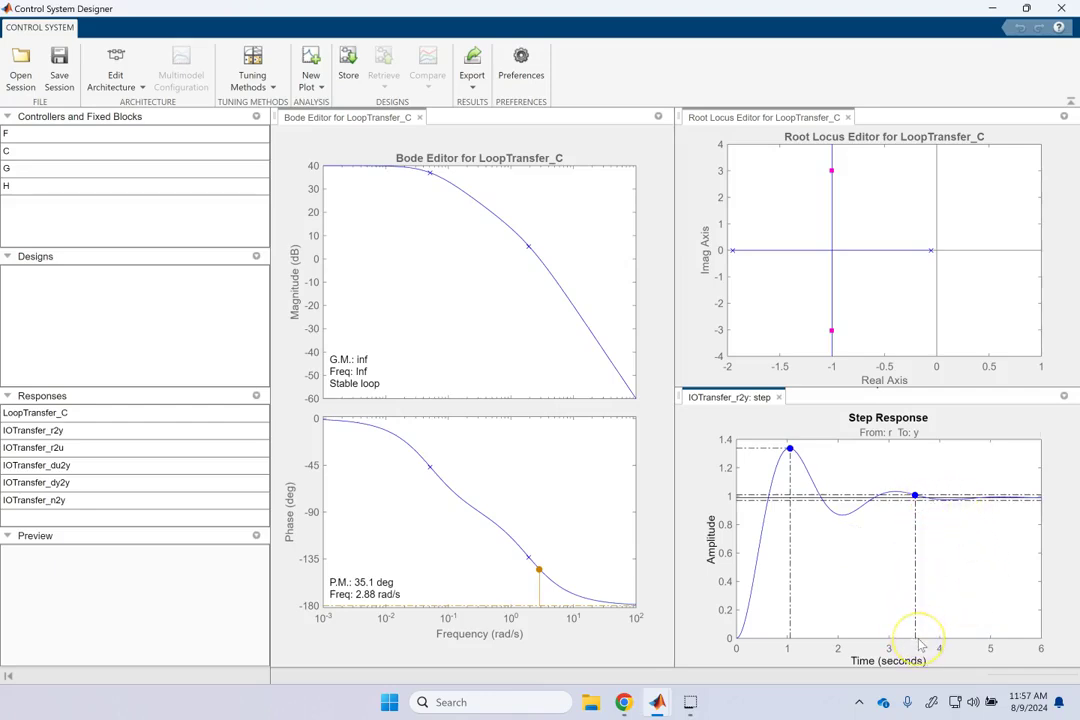
click(947, 512)
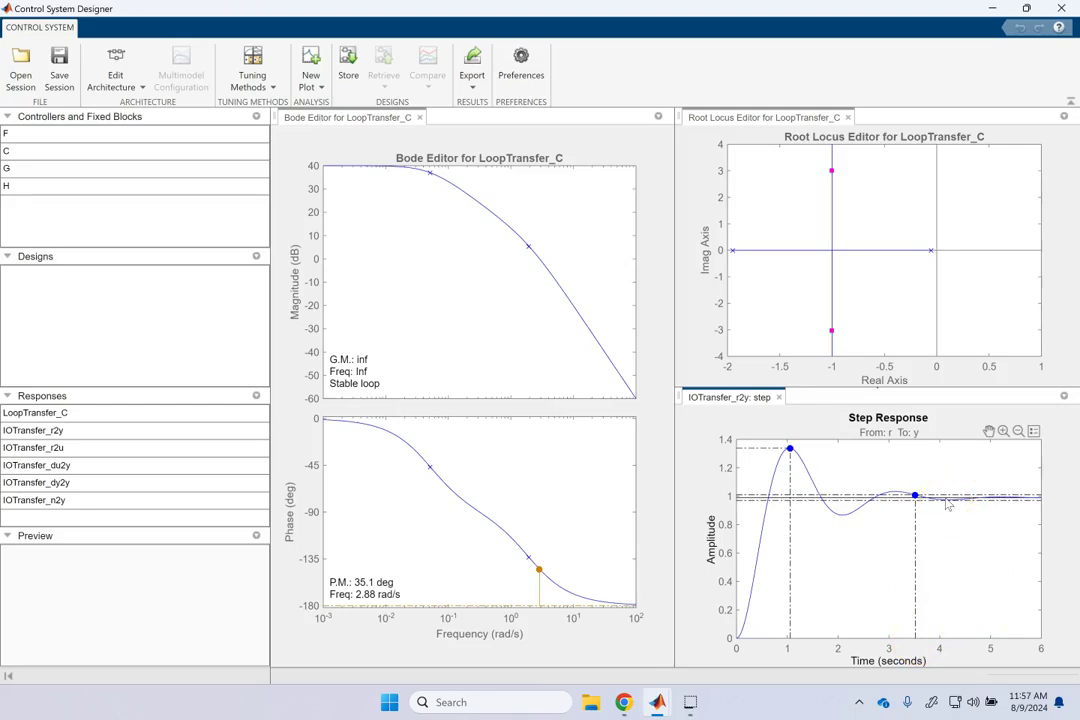
click(522, 58)
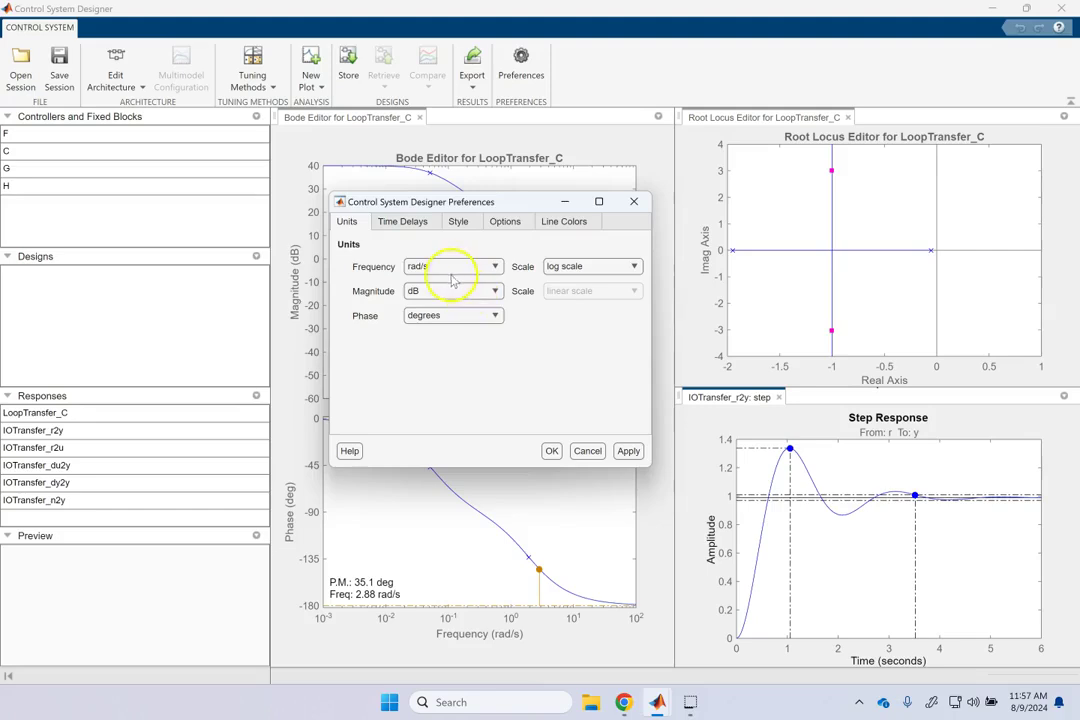
click(416, 224)
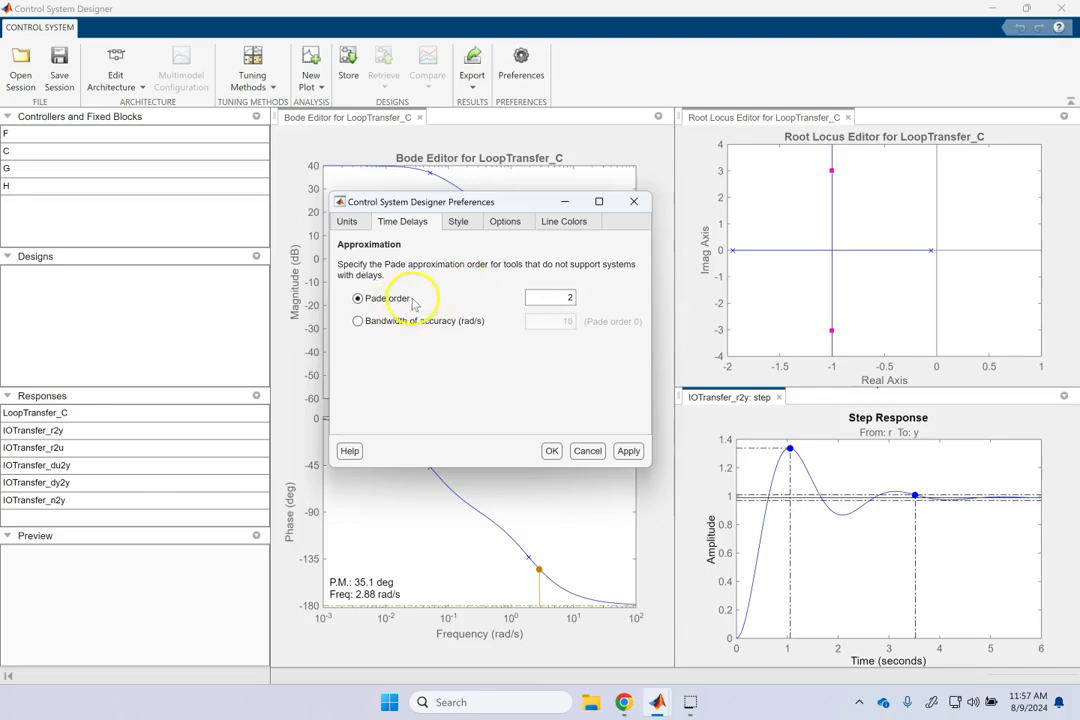
click(460, 222)
click(508, 222)
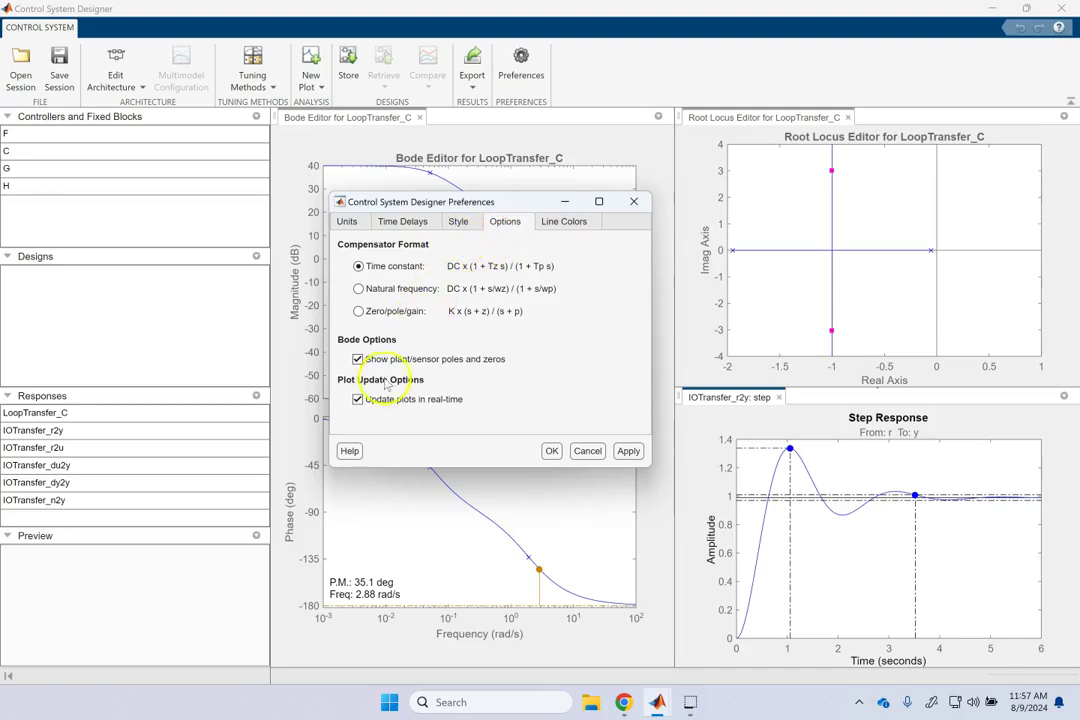
click(563, 222)
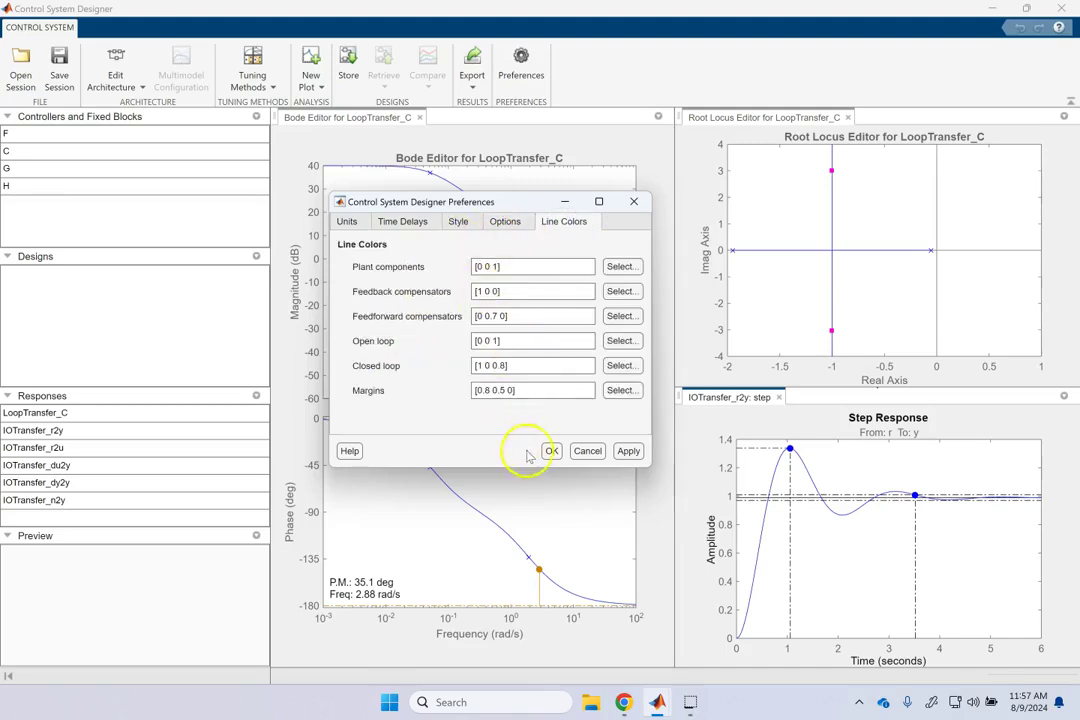
click(587, 451)
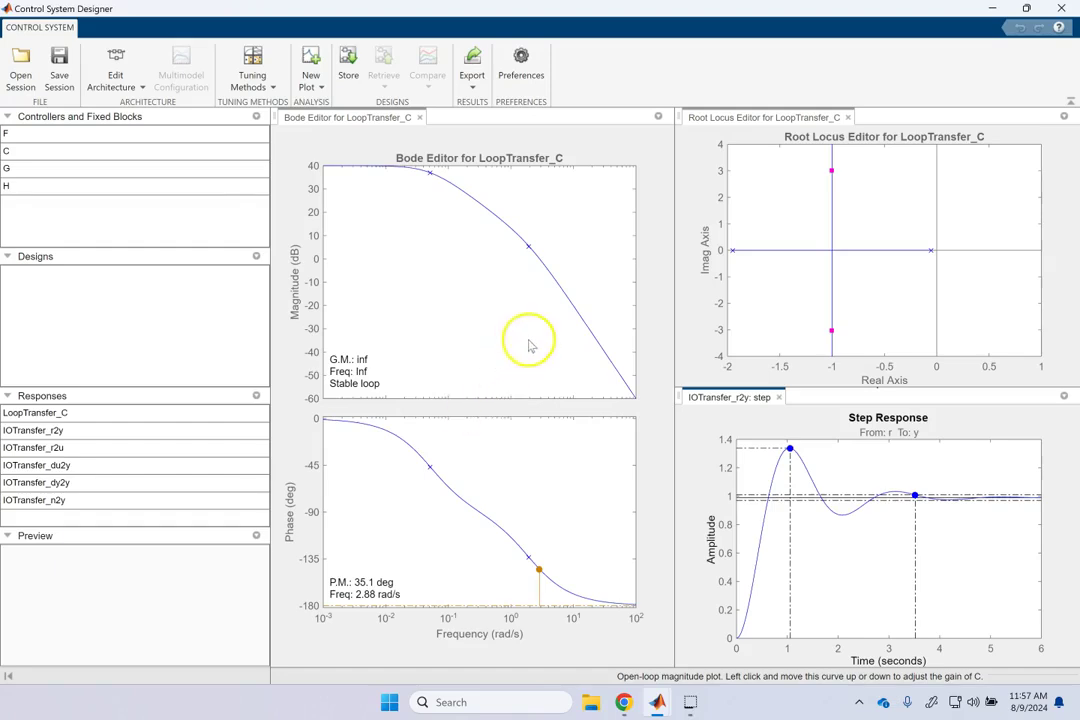
right_click(898, 466)
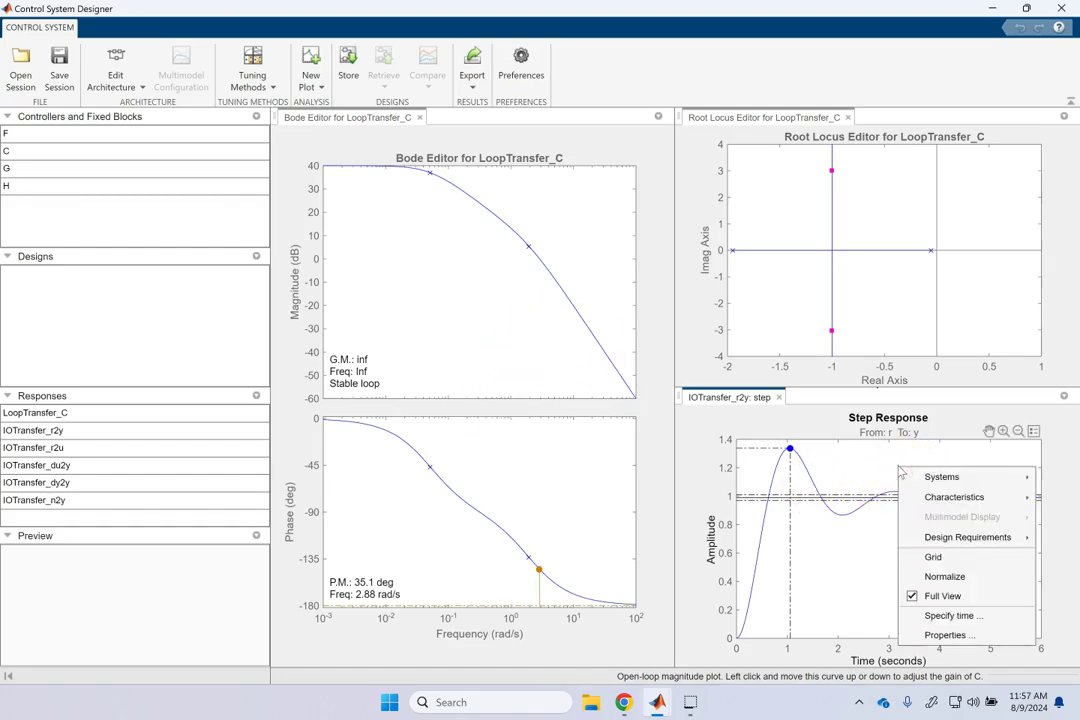
click(948, 635)
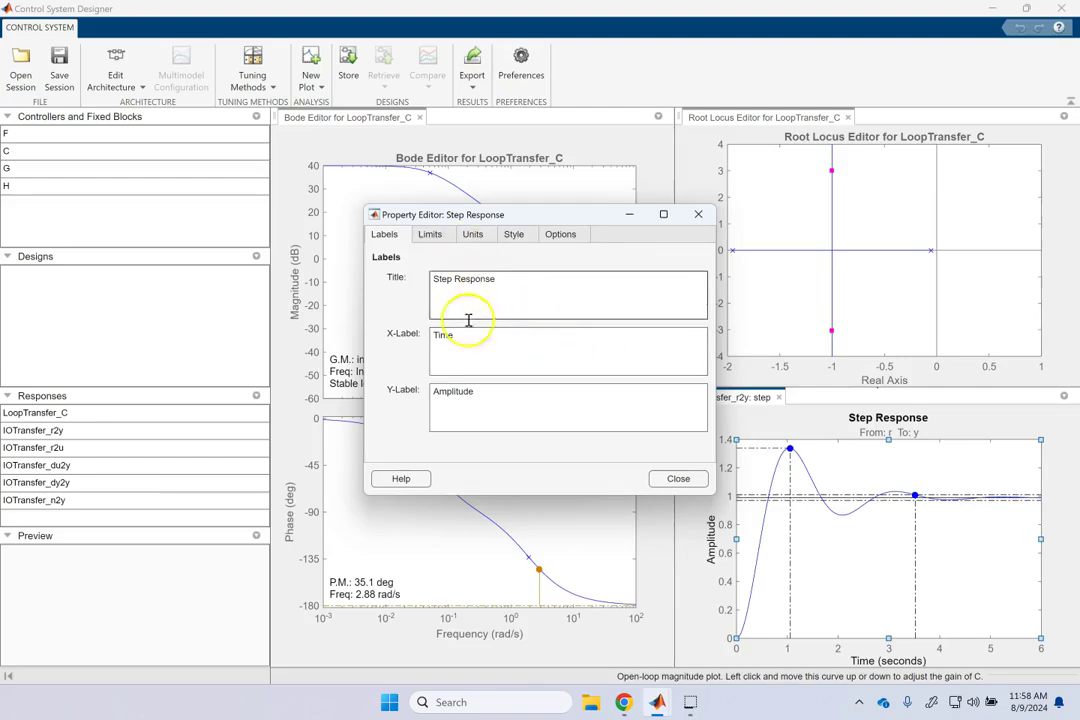
click(431, 236)
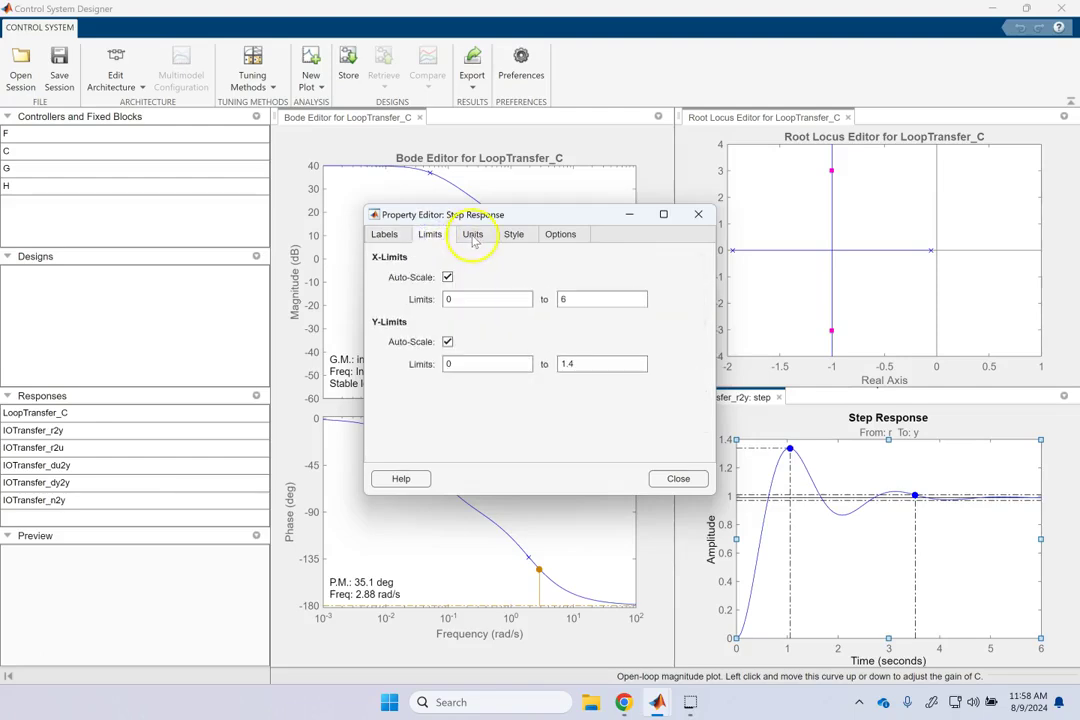
click(472, 235)
click(514, 238)
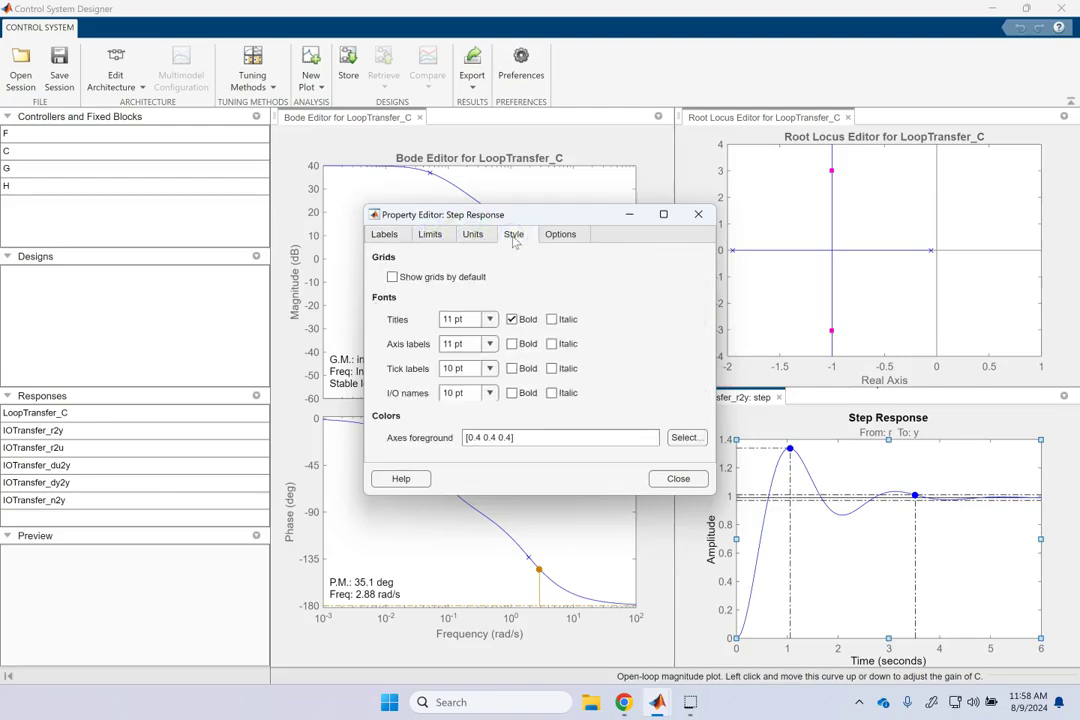
click(556, 233)
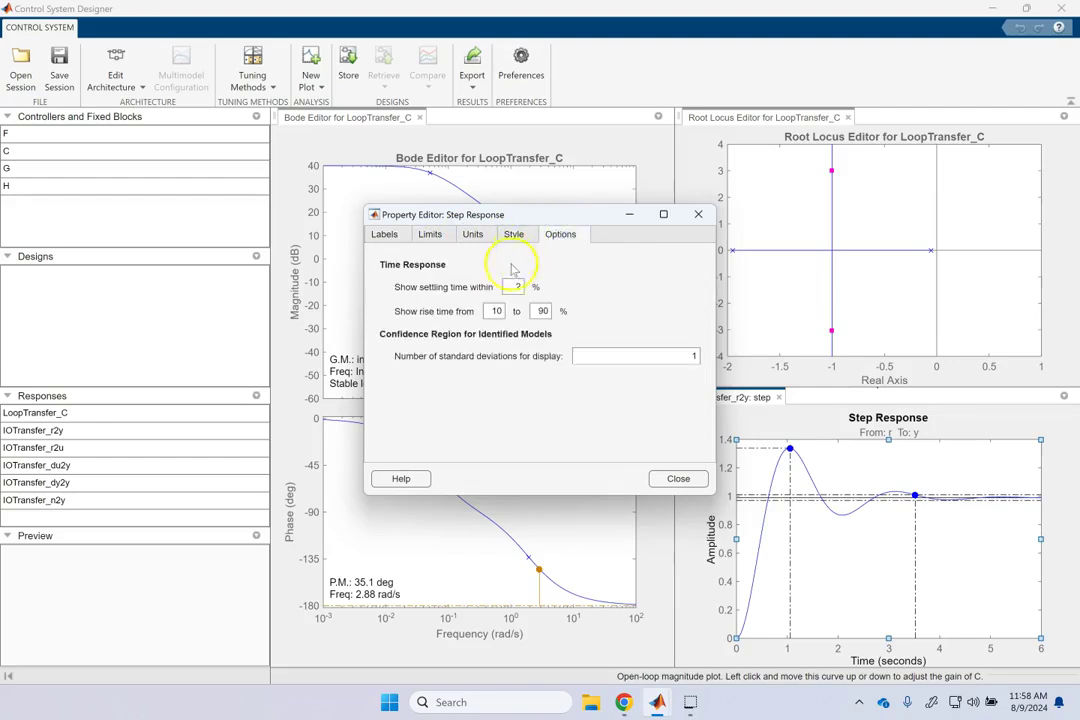
double_click(519, 287)
click(496, 311)
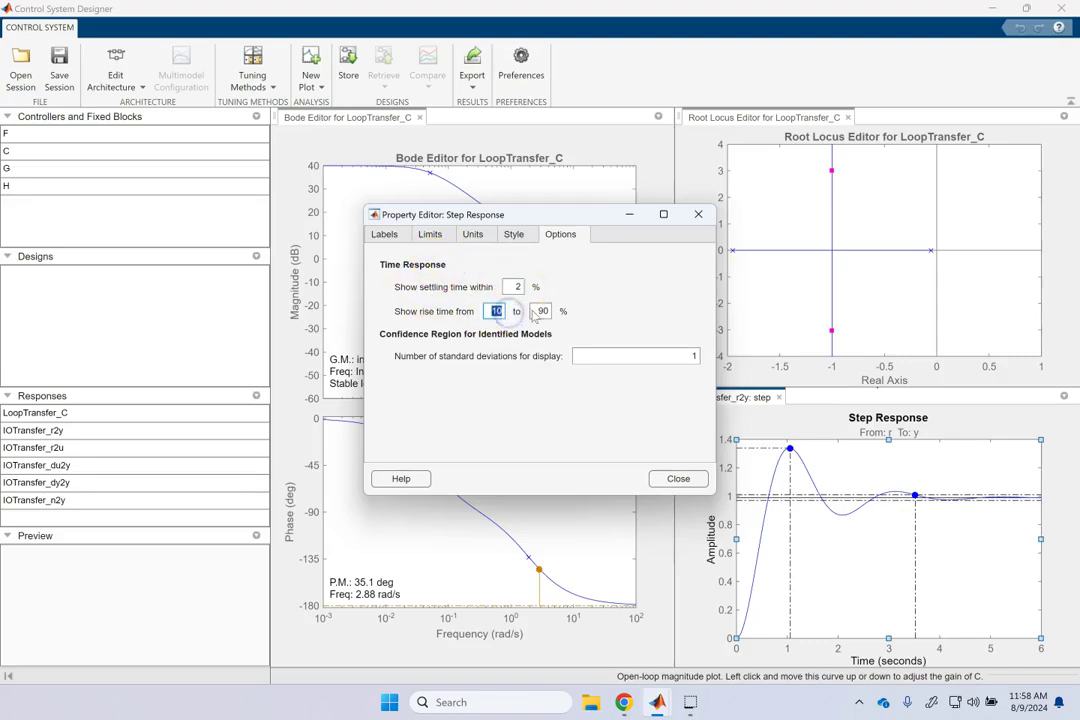
click(540, 311)
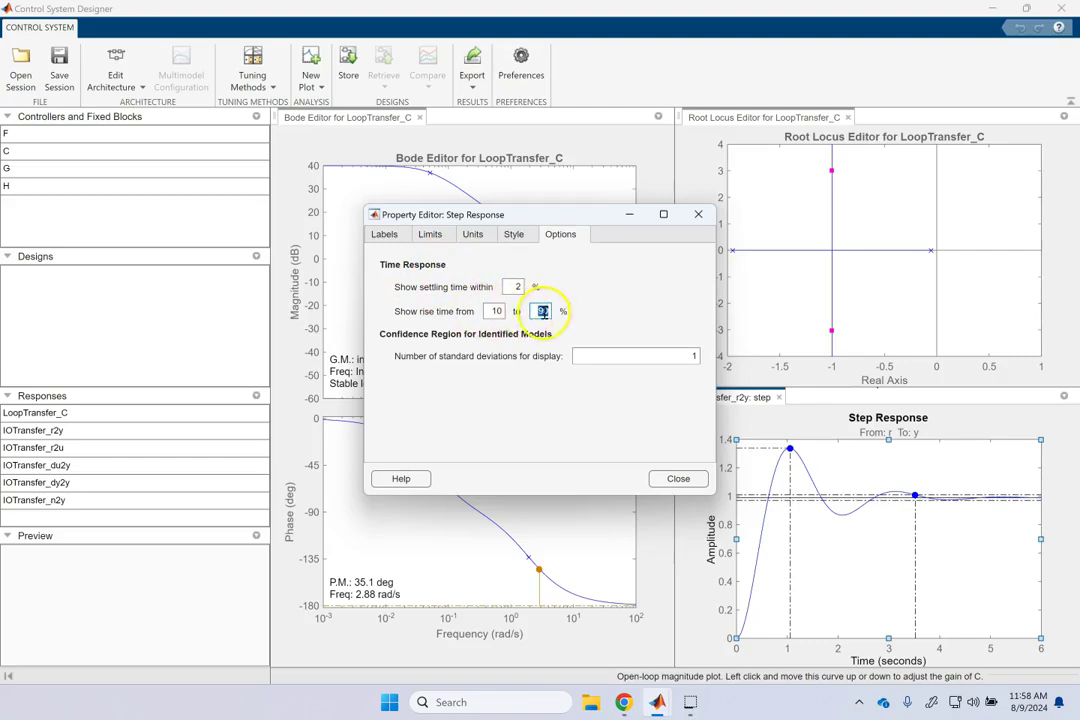
click(534, 289)
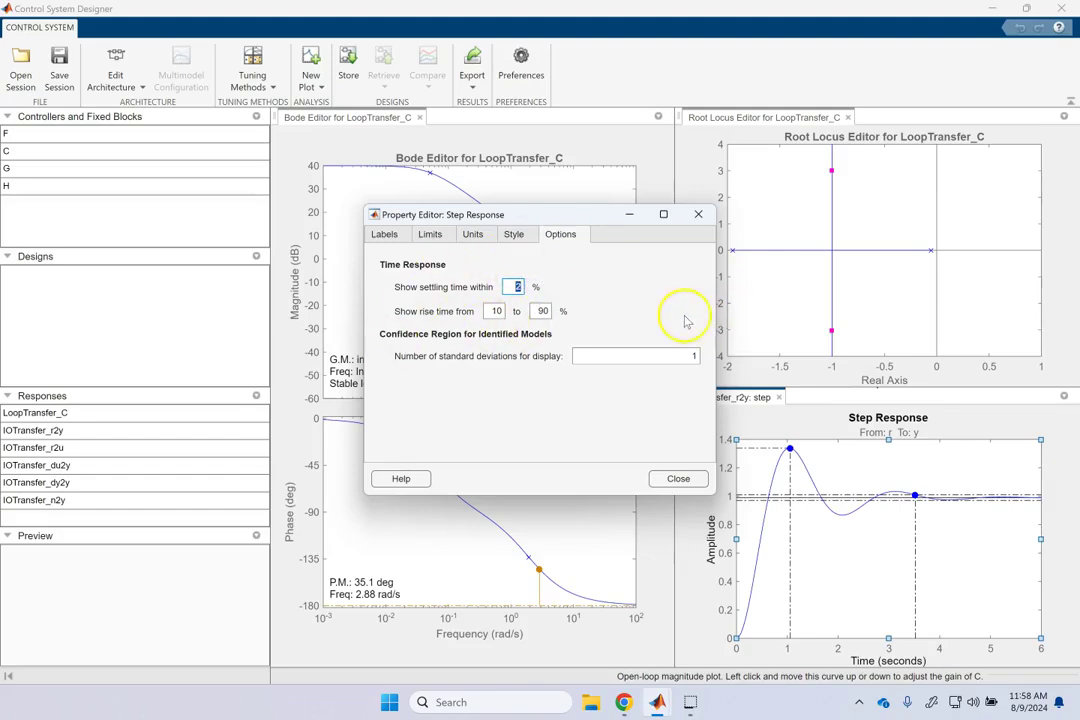
click(698, 214)
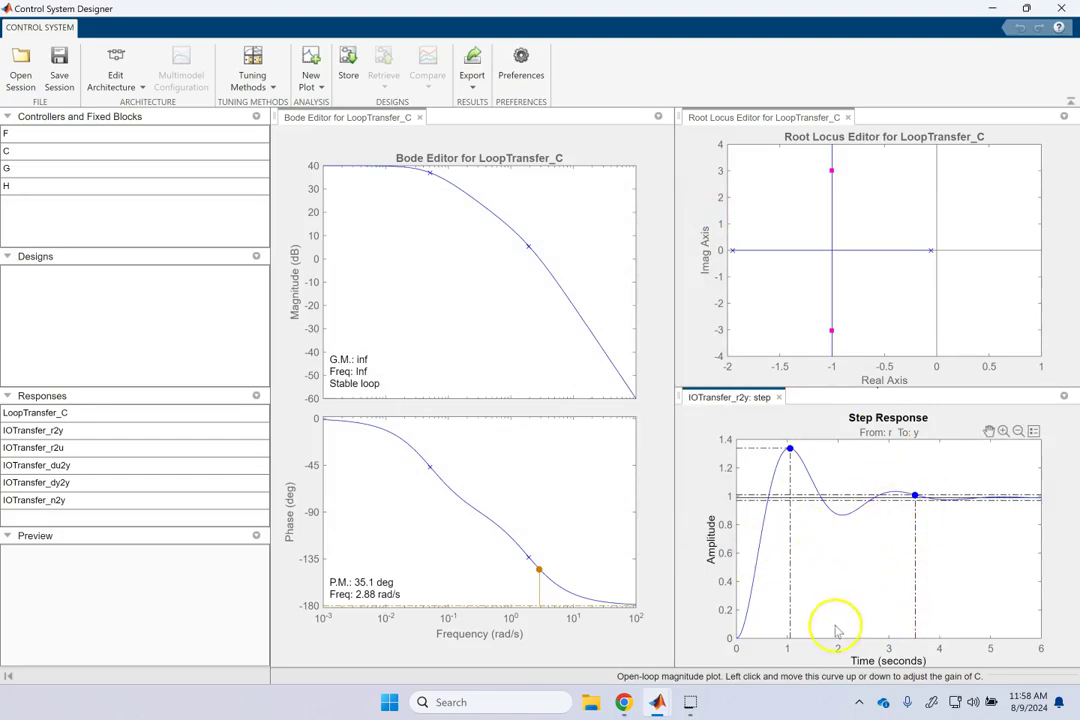
click(790, 450)
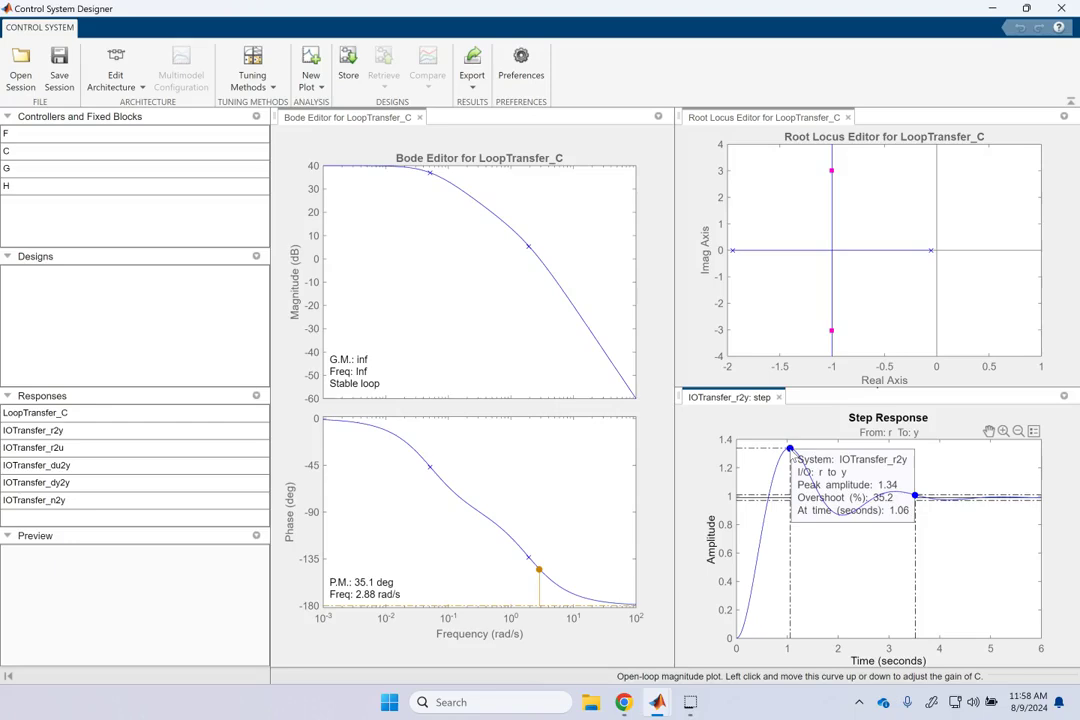
click(915, 497)
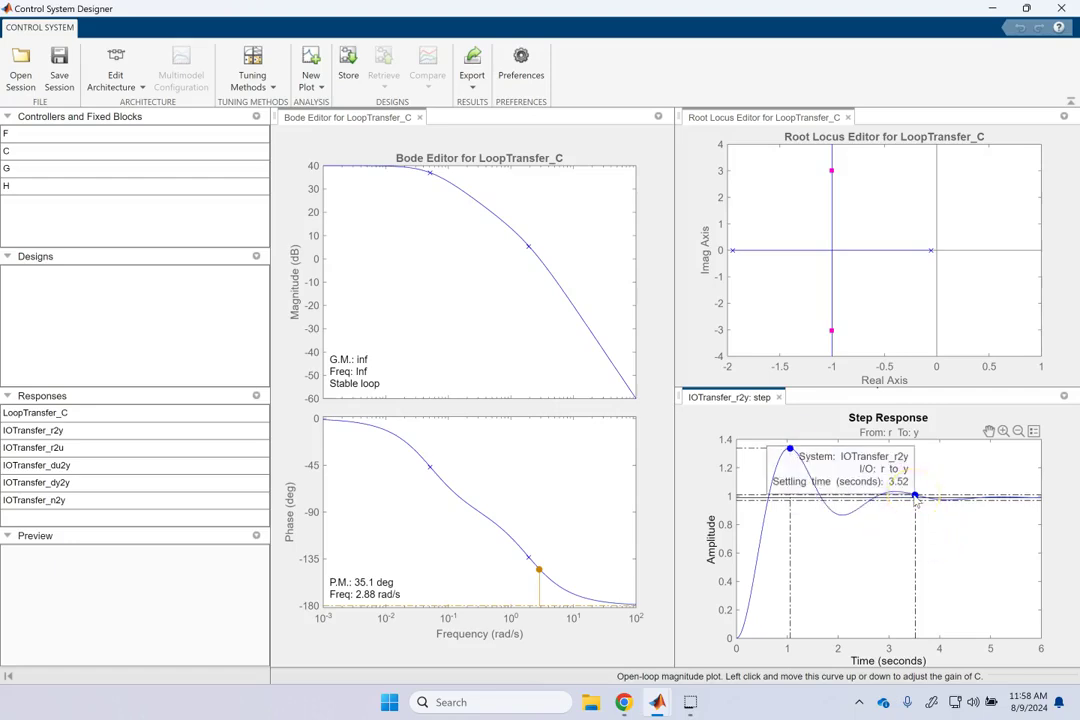
click(916, 500)
click(957, 535)
click(907, 587)
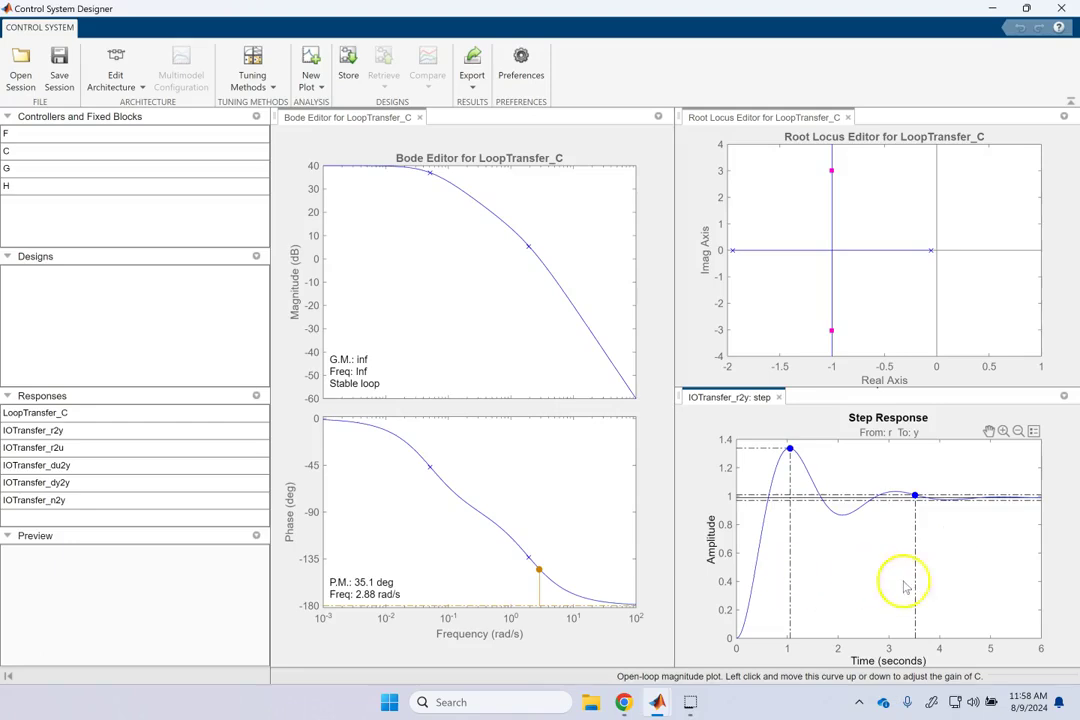
click(899, 528)
click(897, 537)
click(907, 547)
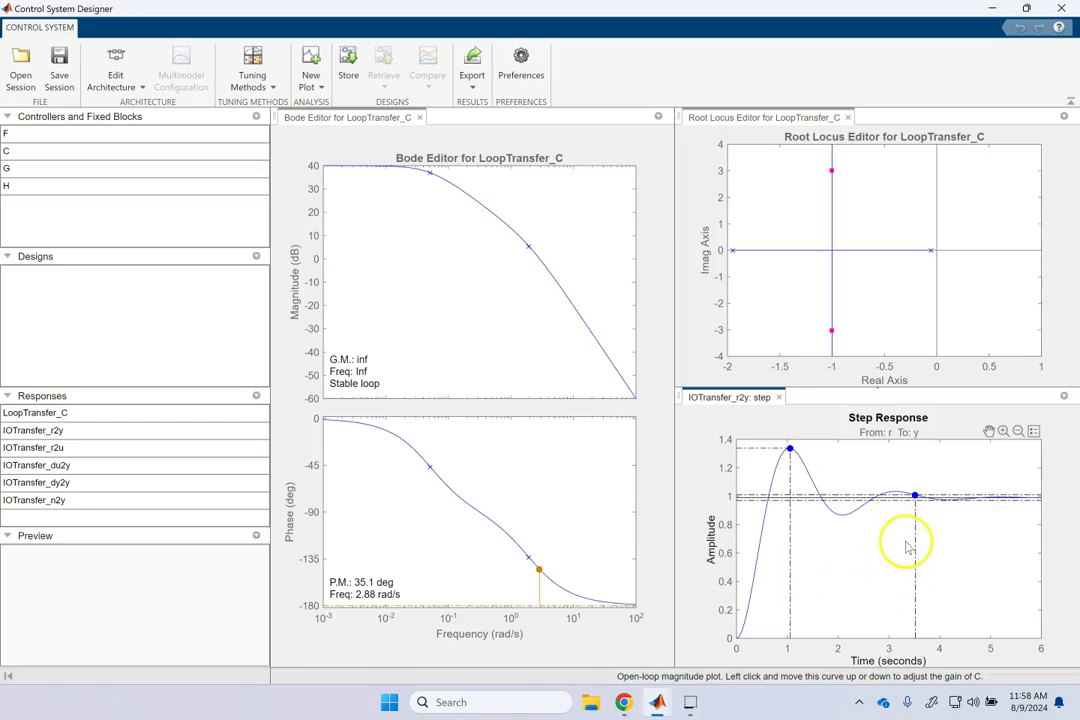
click(850, 410)
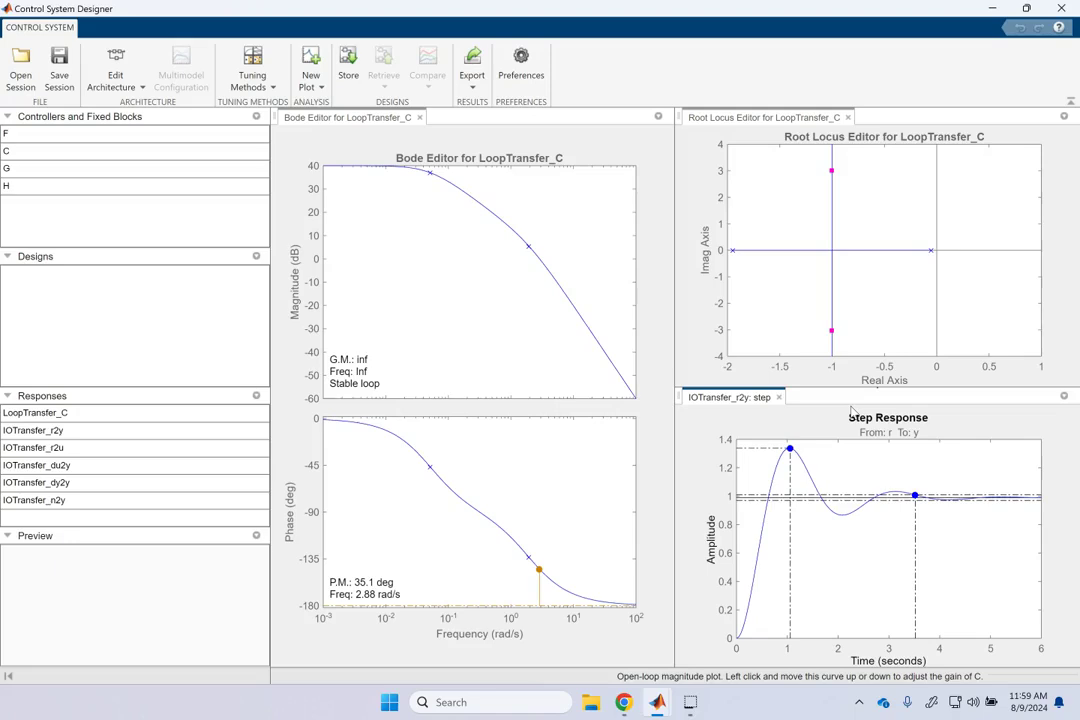
click(857, 405)
Explore the root locus and Bode editor context menus for adding poles, zeros and gain.
right_click(887, 197)
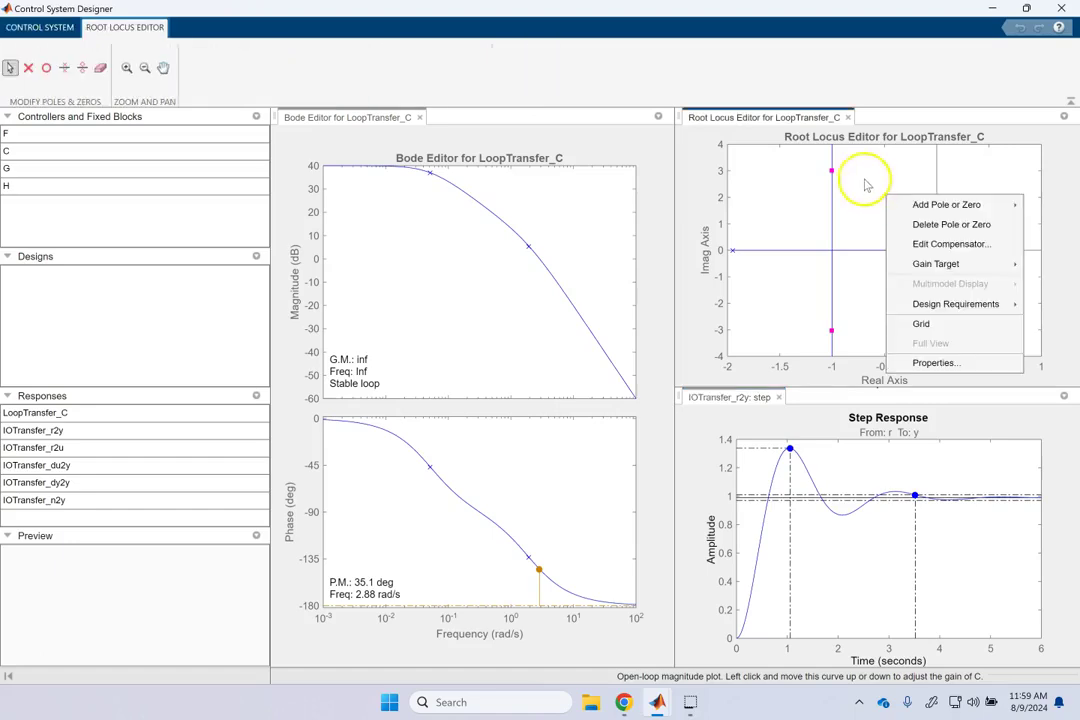
click(472, 268)
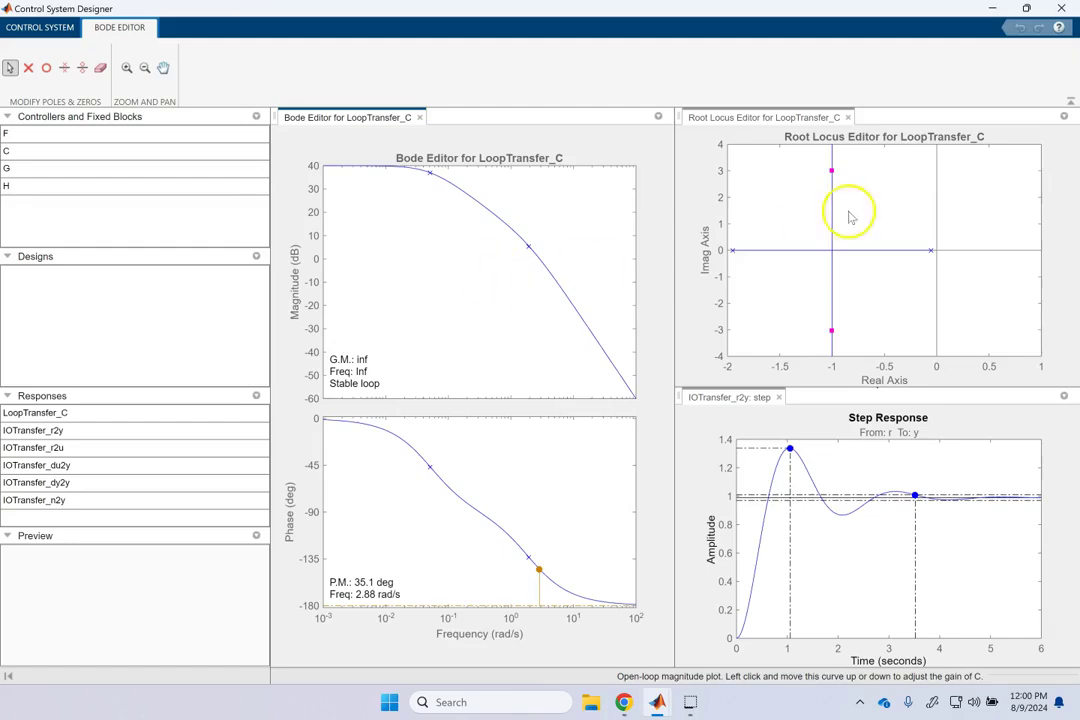
right_click(887, 189)
click(944, 200)
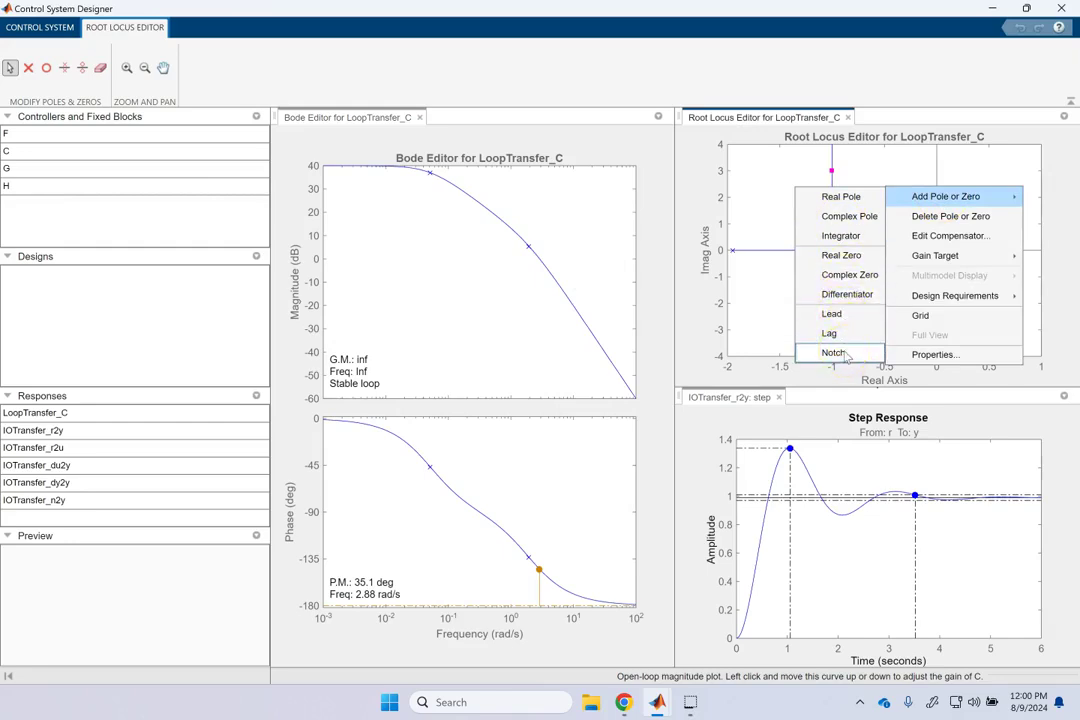
click(927, 258)
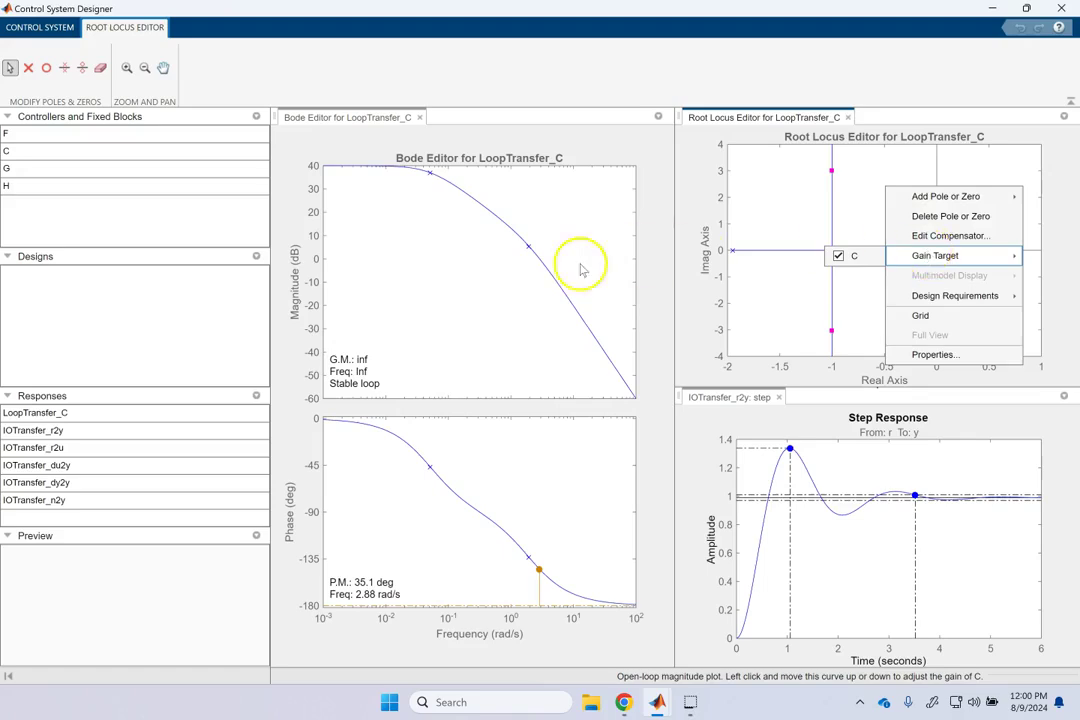
right_click(446, 258)
click(452, 268)
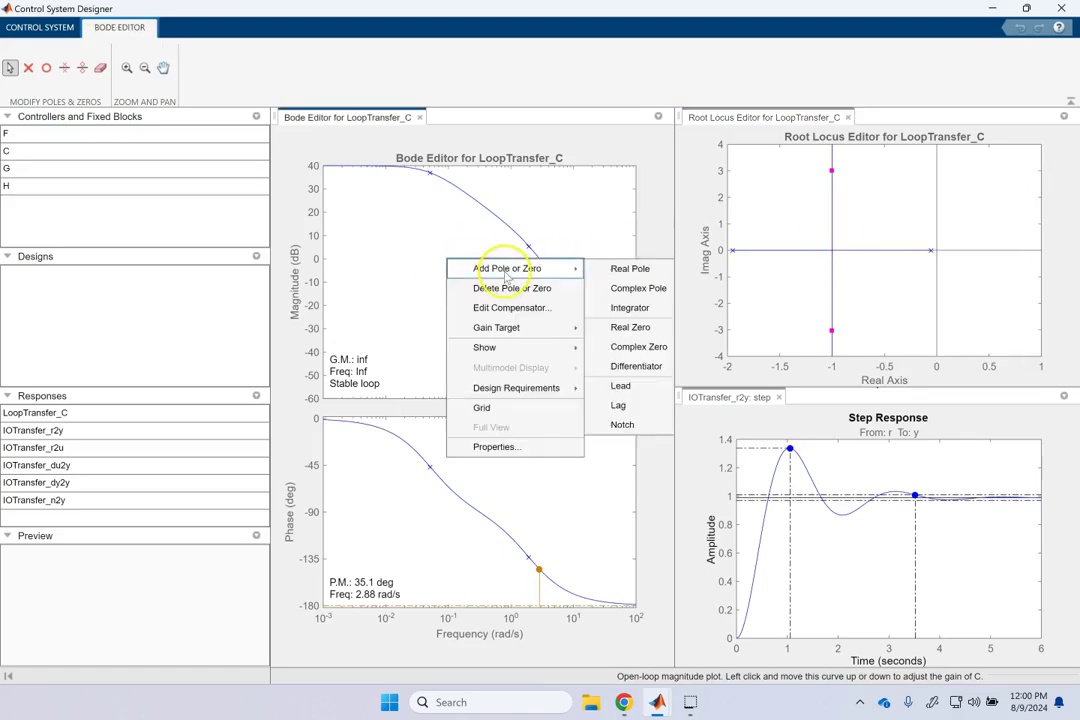
click(645, 268)
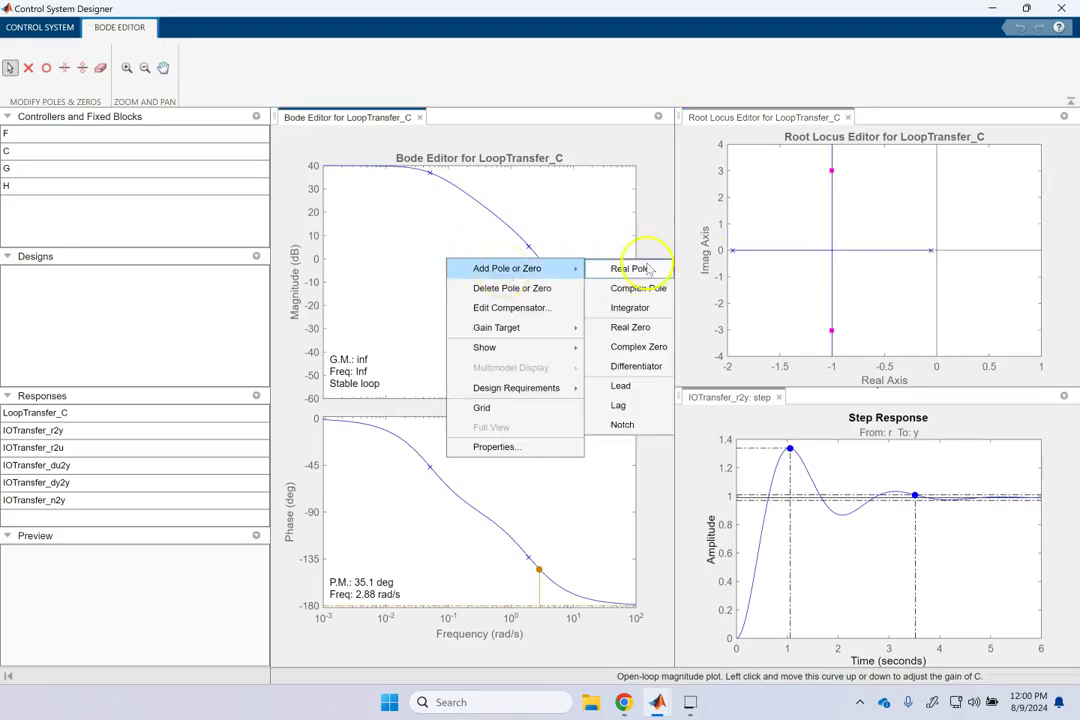
From the root locus context menu, choose Add Pole or Zero > Lead.
right_click(875, 199)
click(926, 208)
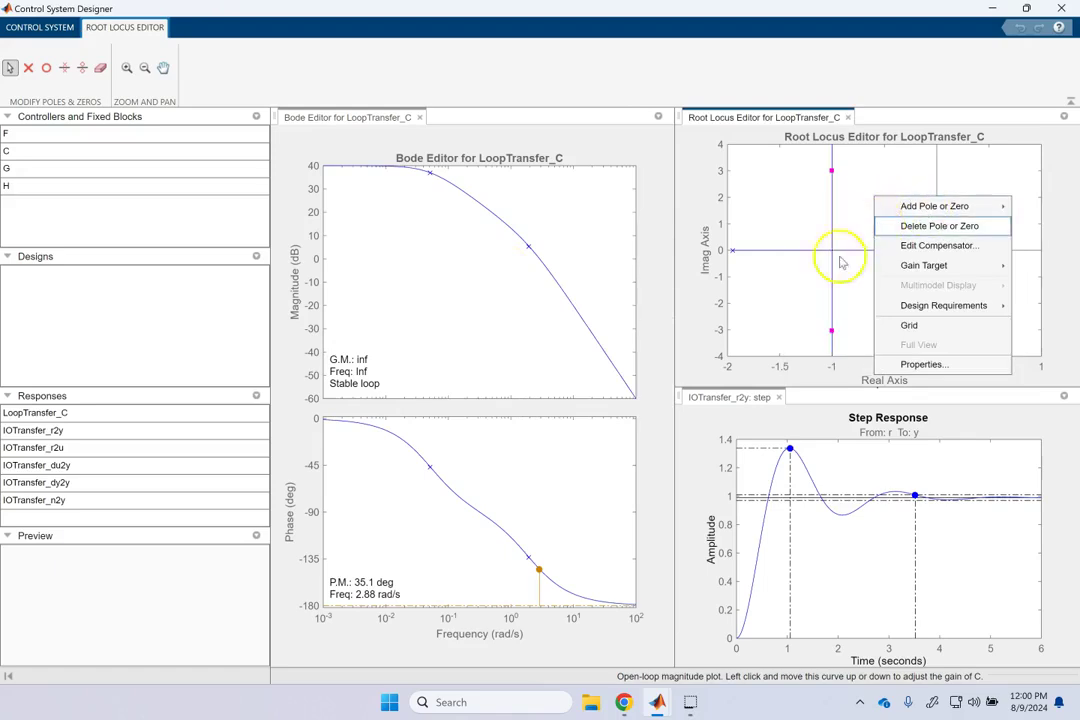
mouse_move(904, 207)
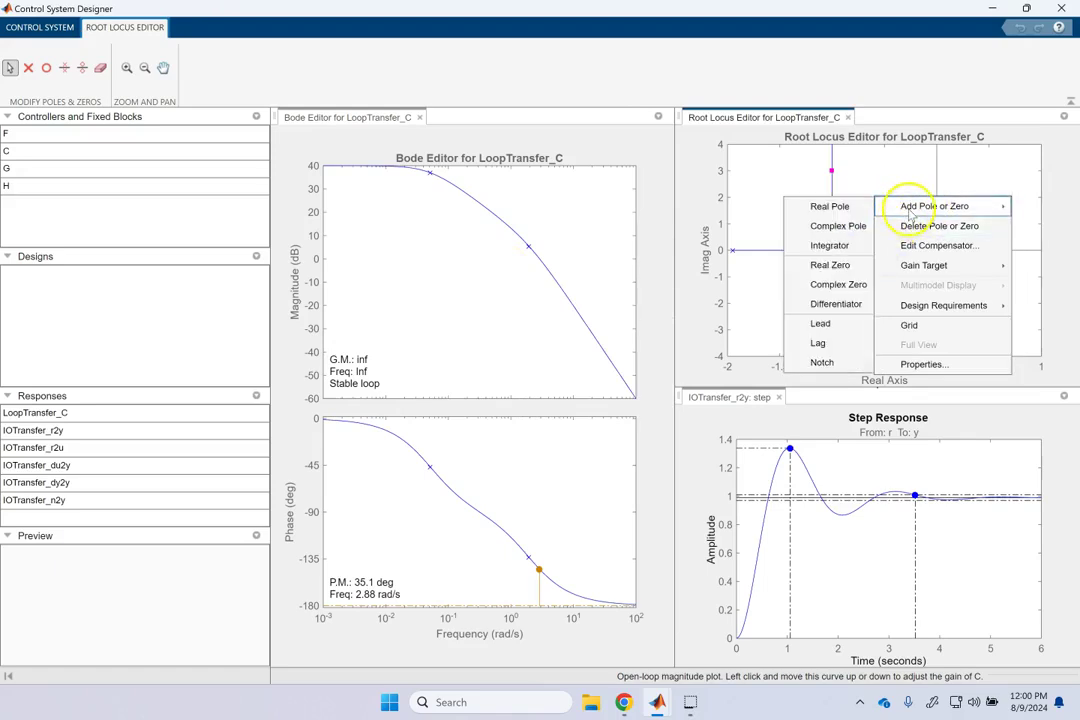
click(828, 323)
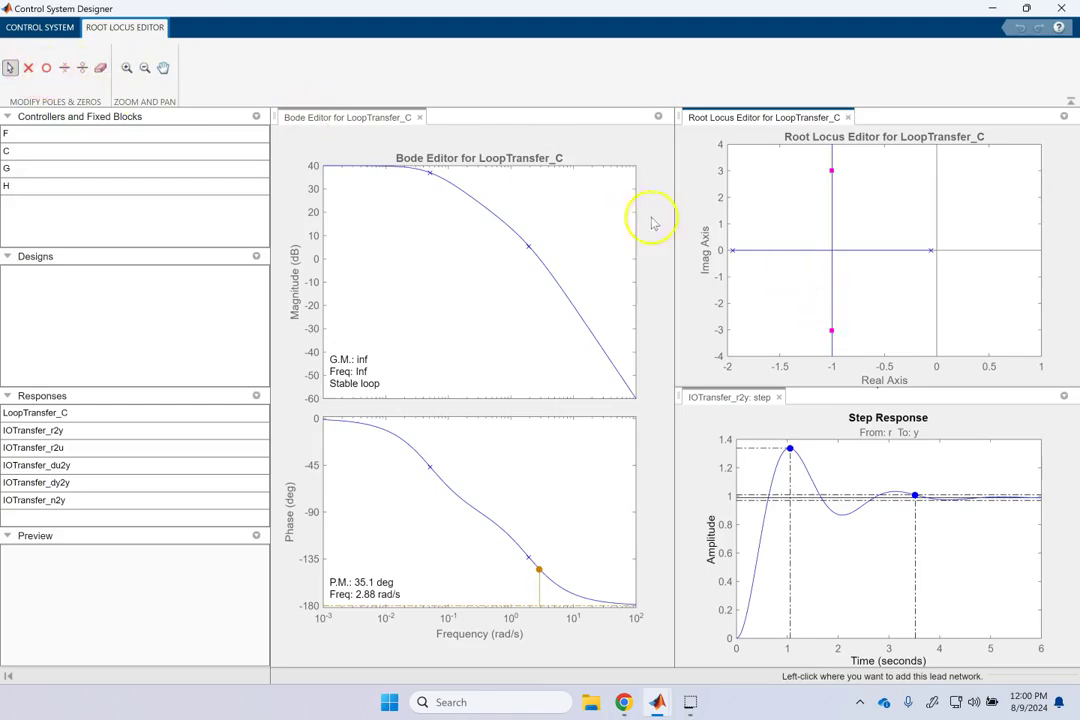
Place the lead network near -1.7 on the real axis and nudge its pole to about -1.77.
click(755, 251)
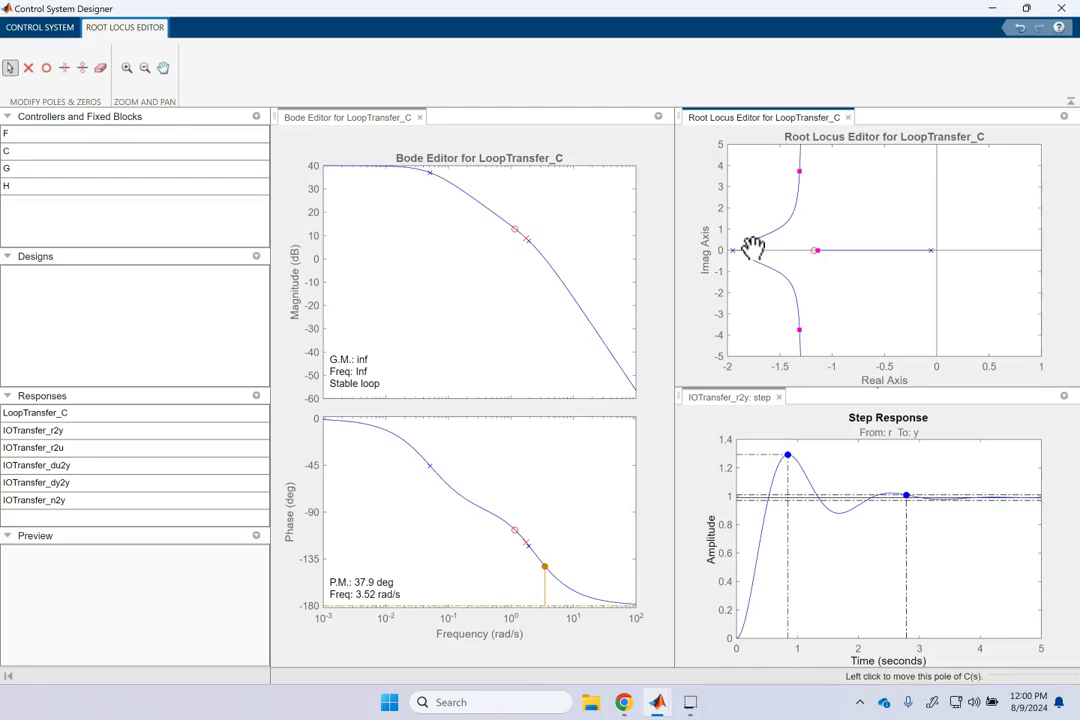
click(736, 250)
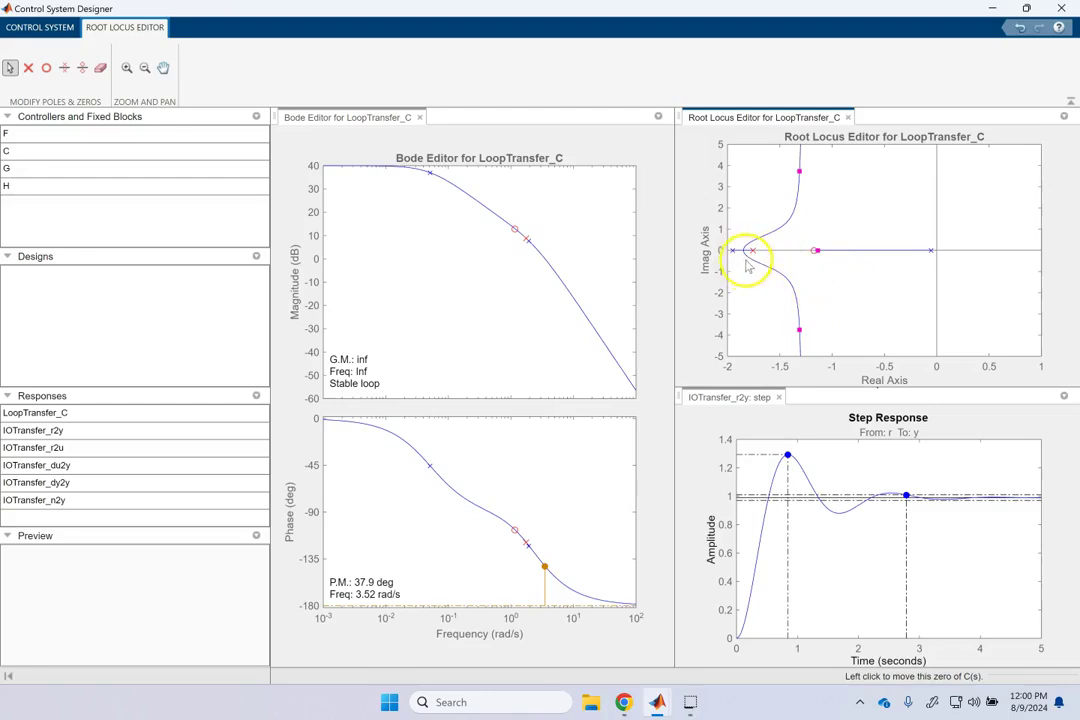
drag(754, 249, 752, 250)
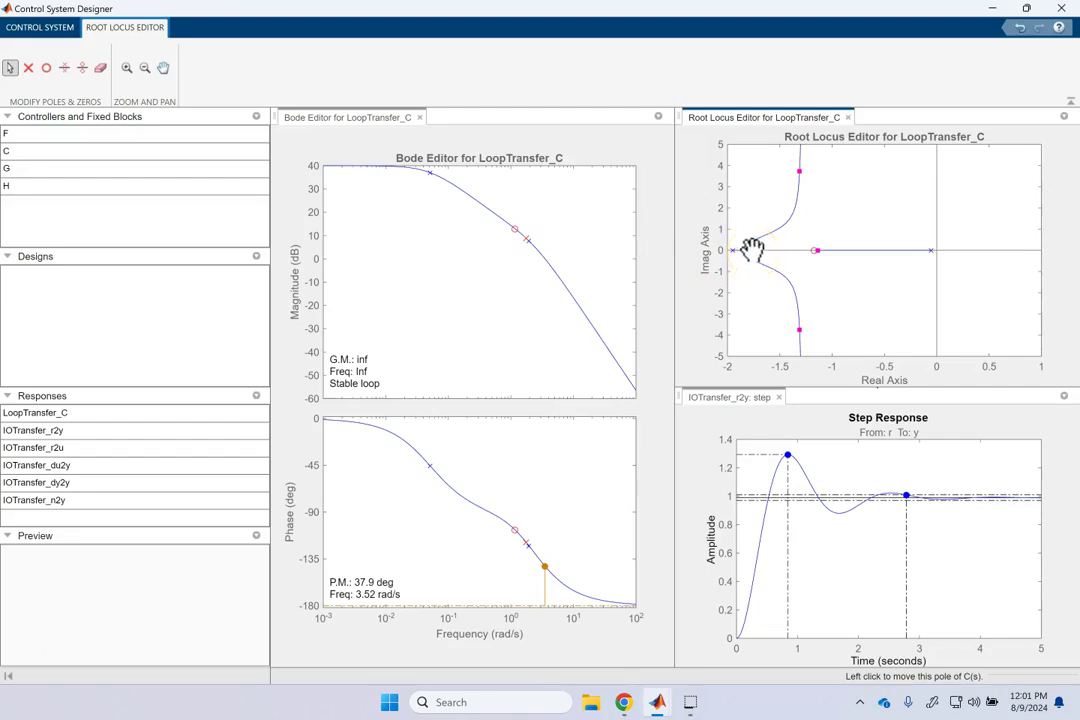
Drag the lead pole left from about -2.14 through -3.9 to about -7, checking settling time.
drag(752, 250, 829, 241)
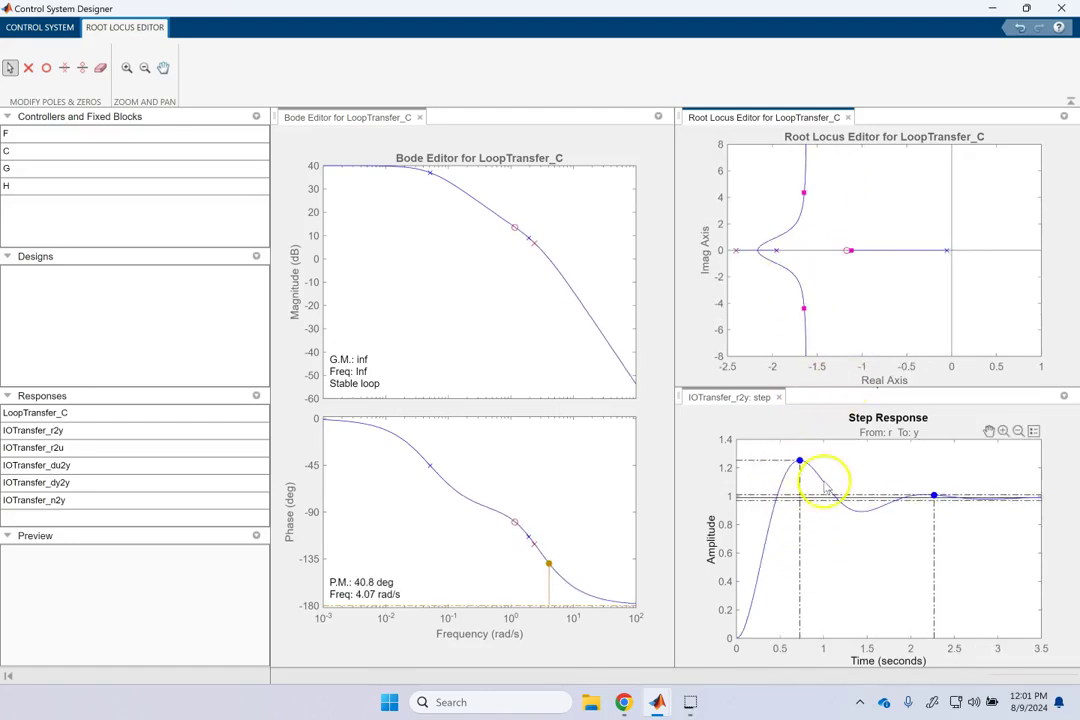
mouse_move(802, 469)
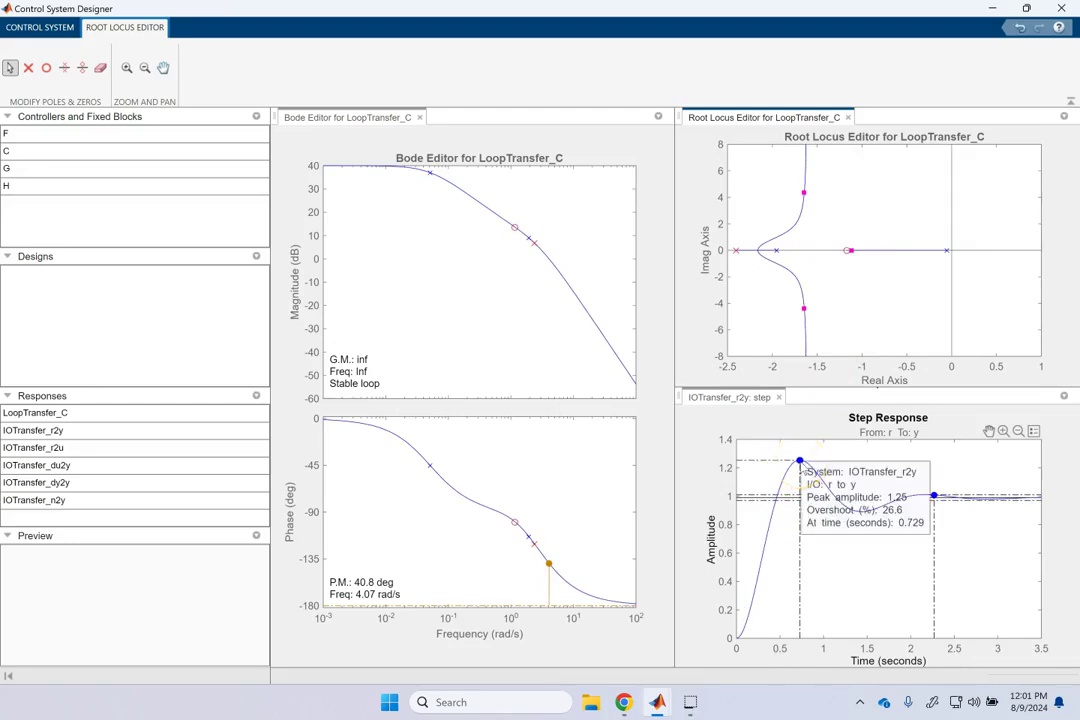
click(934, 497)
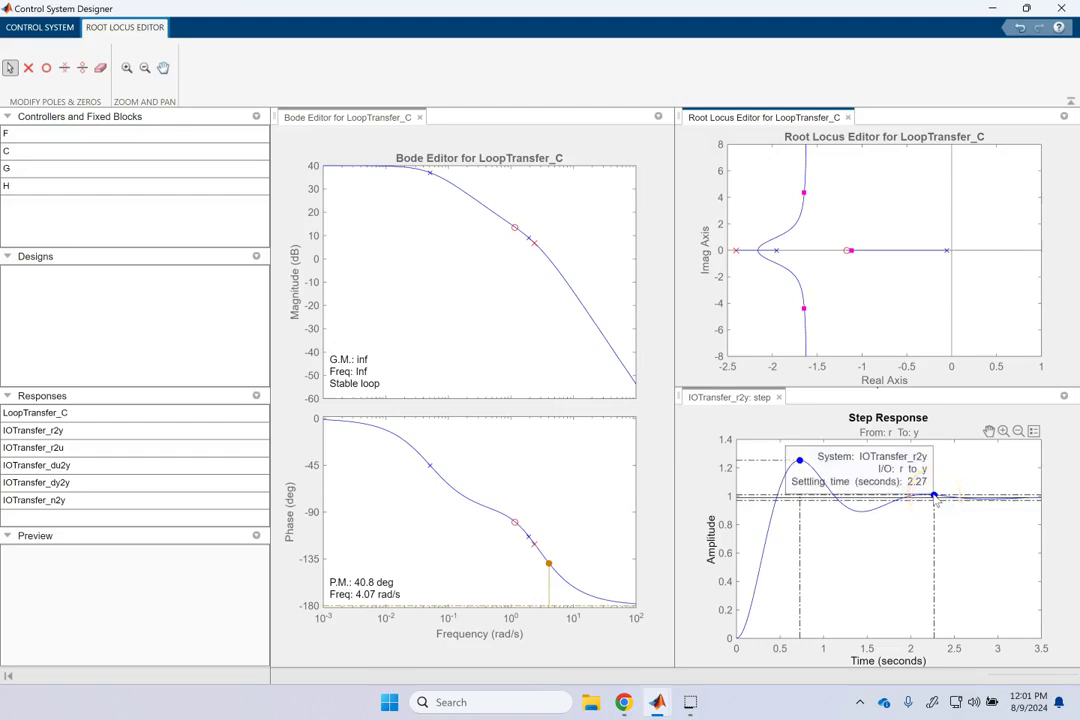
click(738, 251)
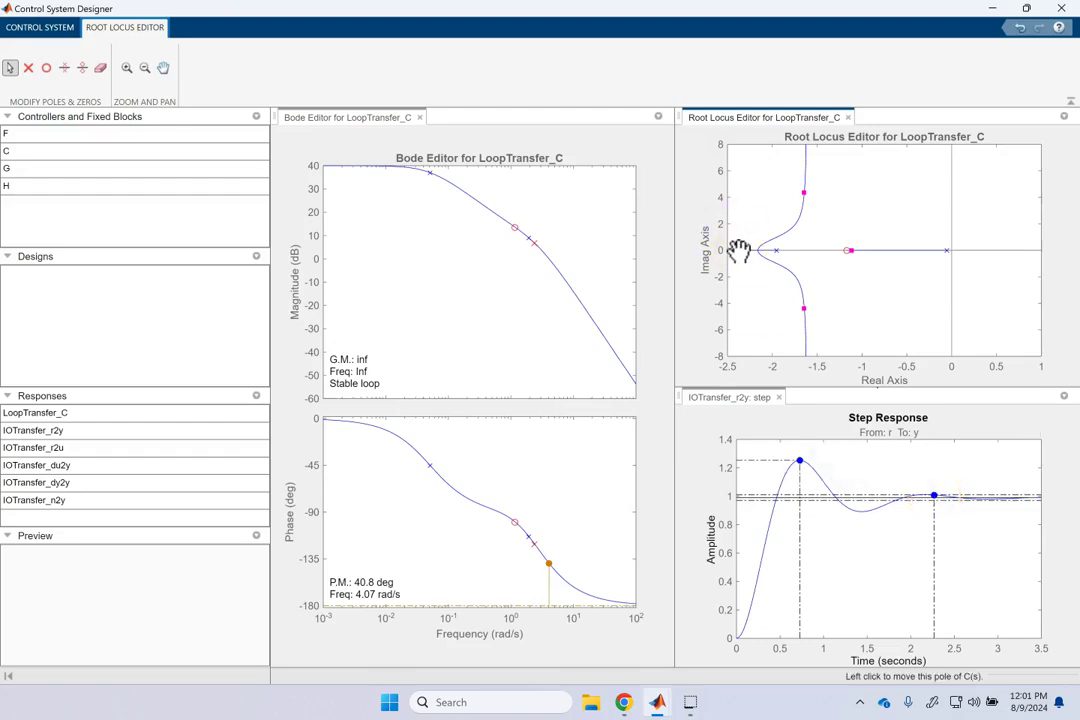
mouse_move(738, 251)
mouse_down()
mouse_move(830, 249)
mouse_move(747, 260)
mouse_up()
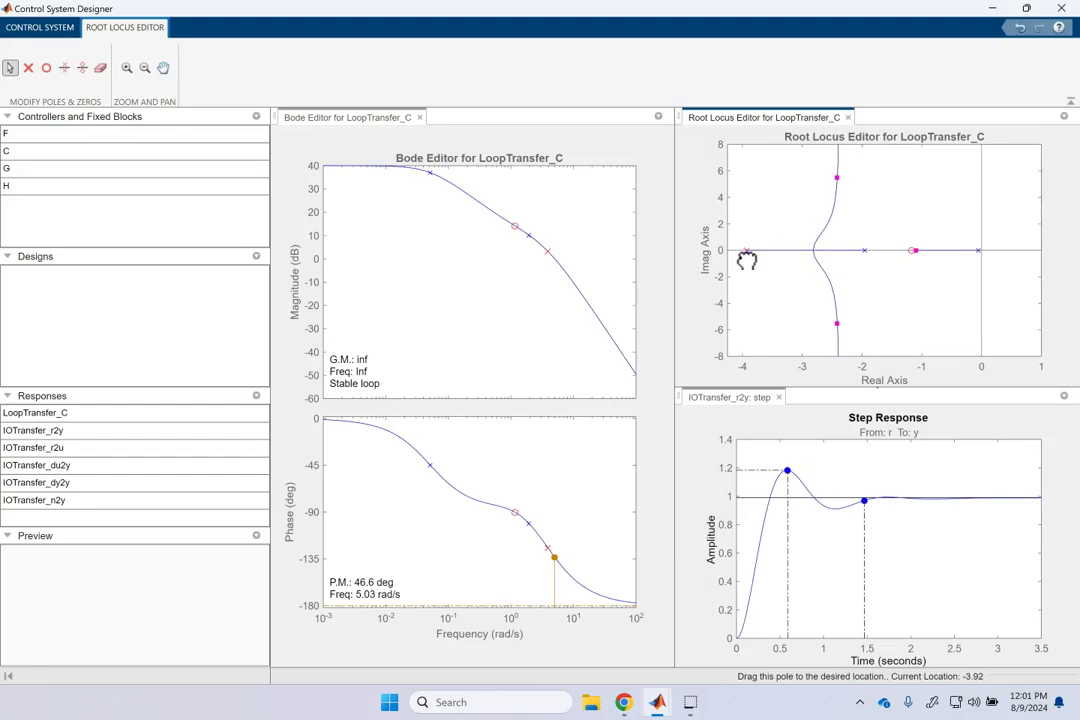
mouse_move(745, 260)
mouse_down()
mouse_move(728, 257)
mouse_move(832, 250)
mouse_move(725, 262)
mouse_up()
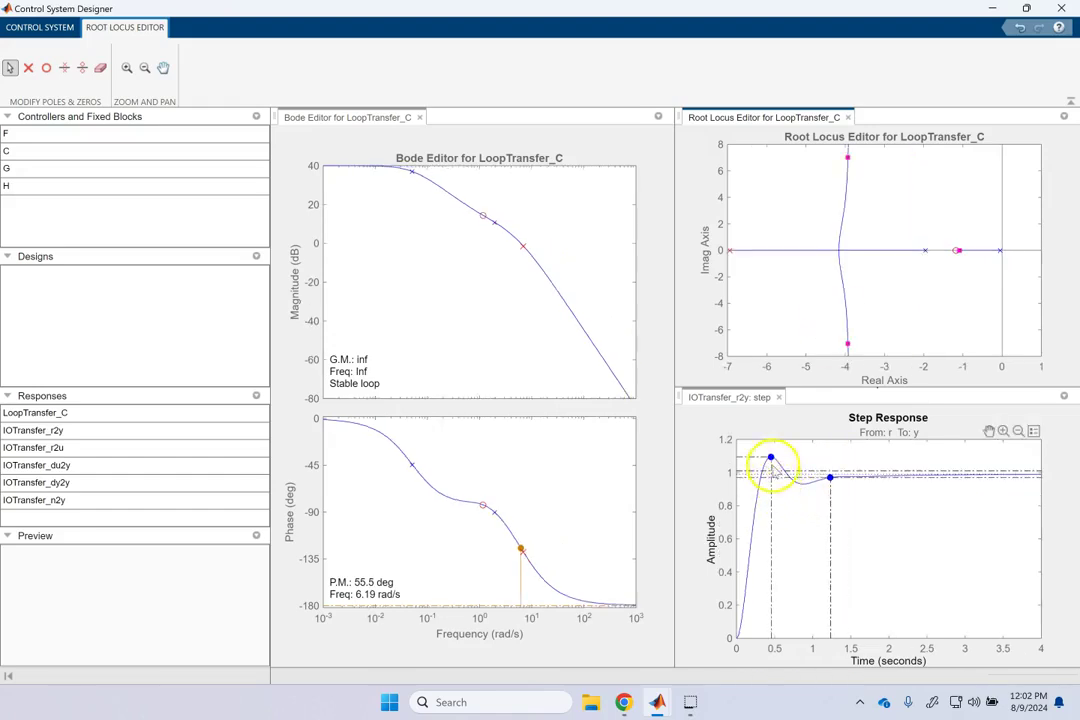
Drag the lead pole past -7 to about -7.66 and check the step response peak.
mouse_move(773, 467)
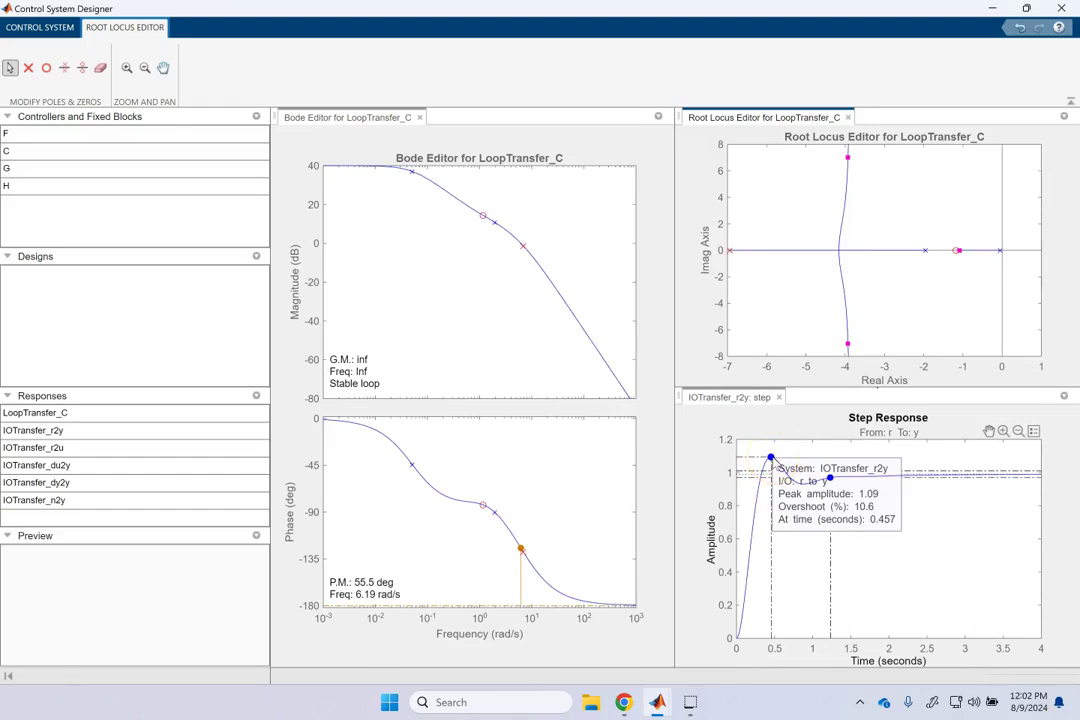
mouse_move(830, 479)
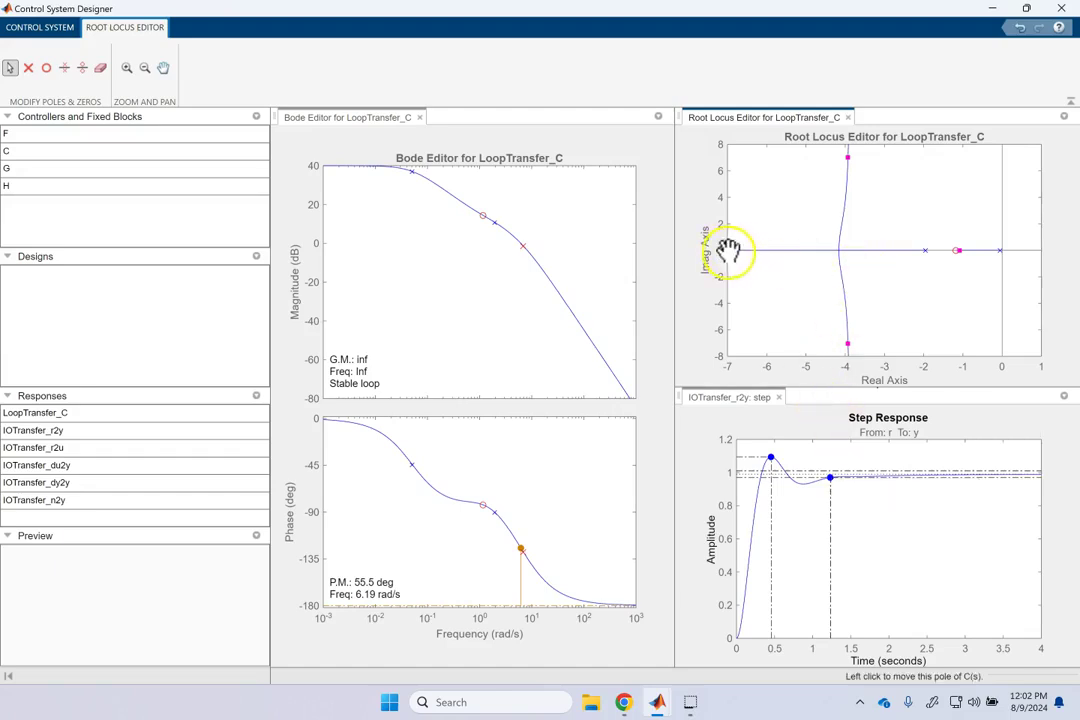
mouse_move(727, 250)
mouse_down()
mouse_move(829, 251)
mouse_move(814, 250)
mouse_up()
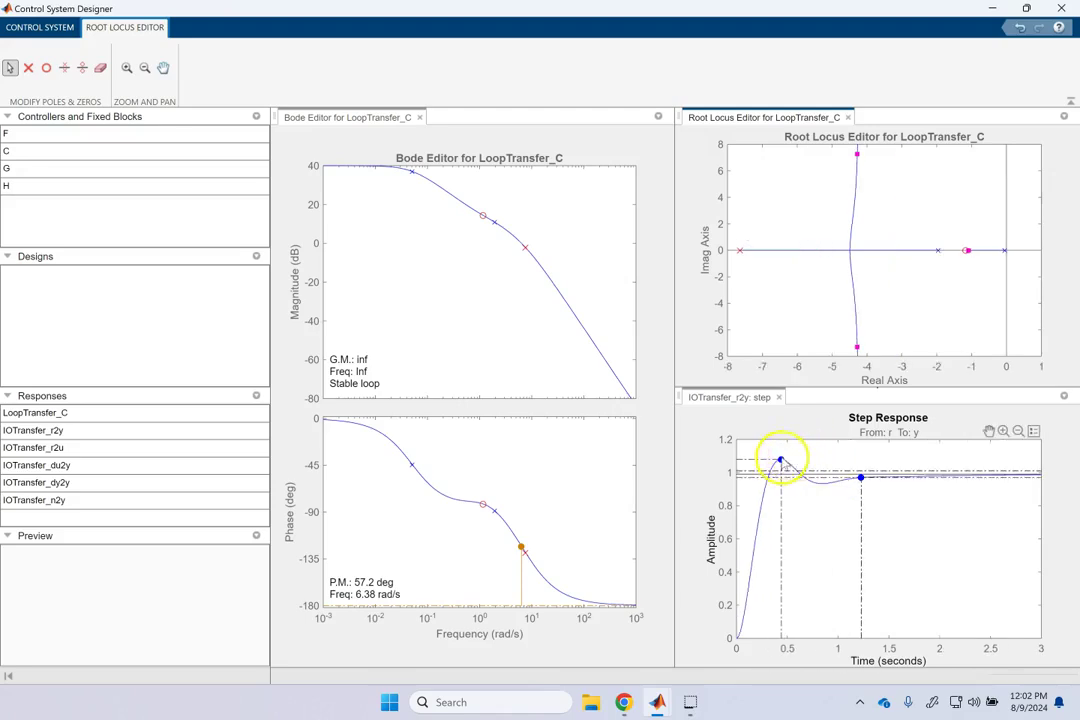
click(781, 462)
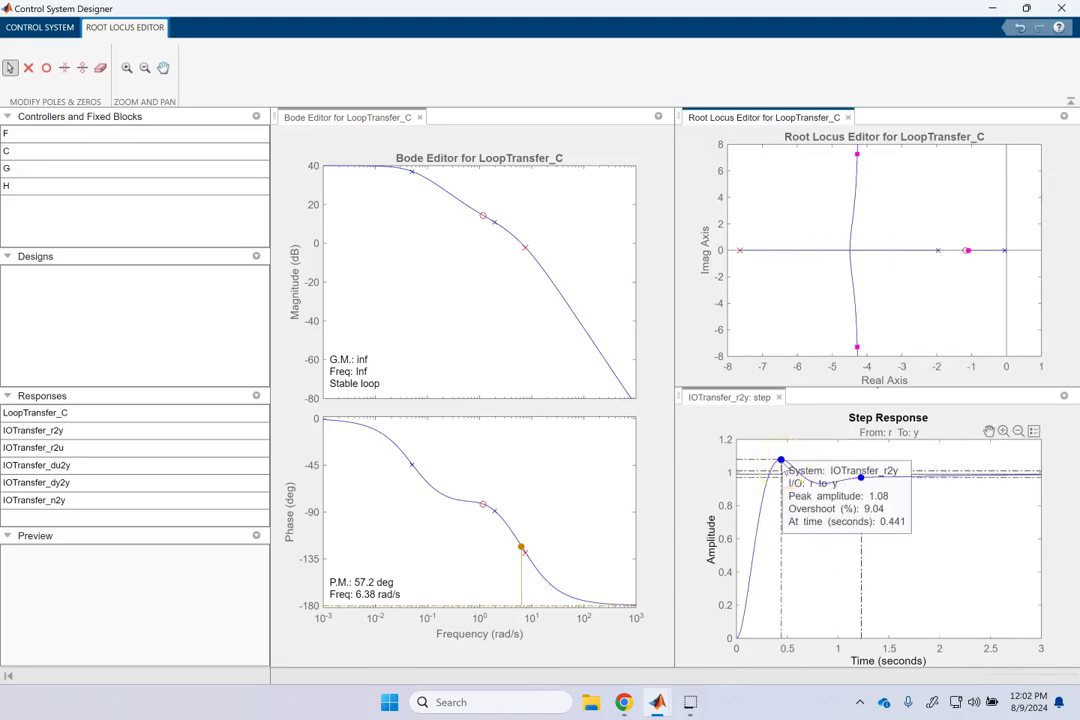
mouse_move(862, 484)
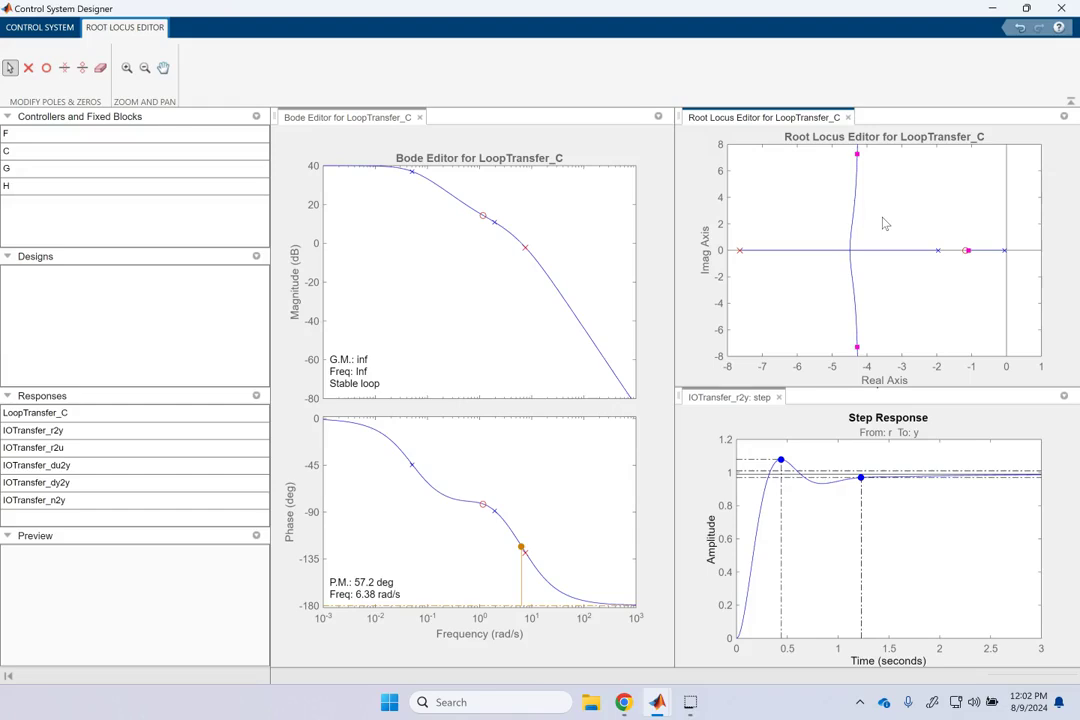
Store the current design as Design1 and select it in the Designs panel.
click(50, 29)
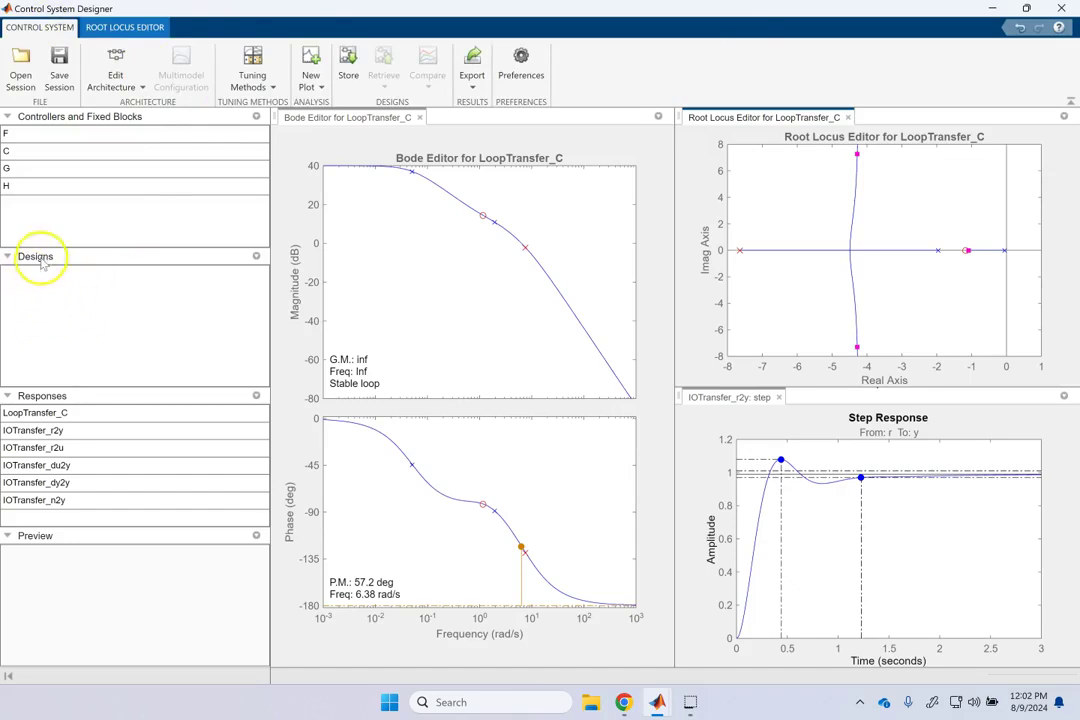
click(354, 60)
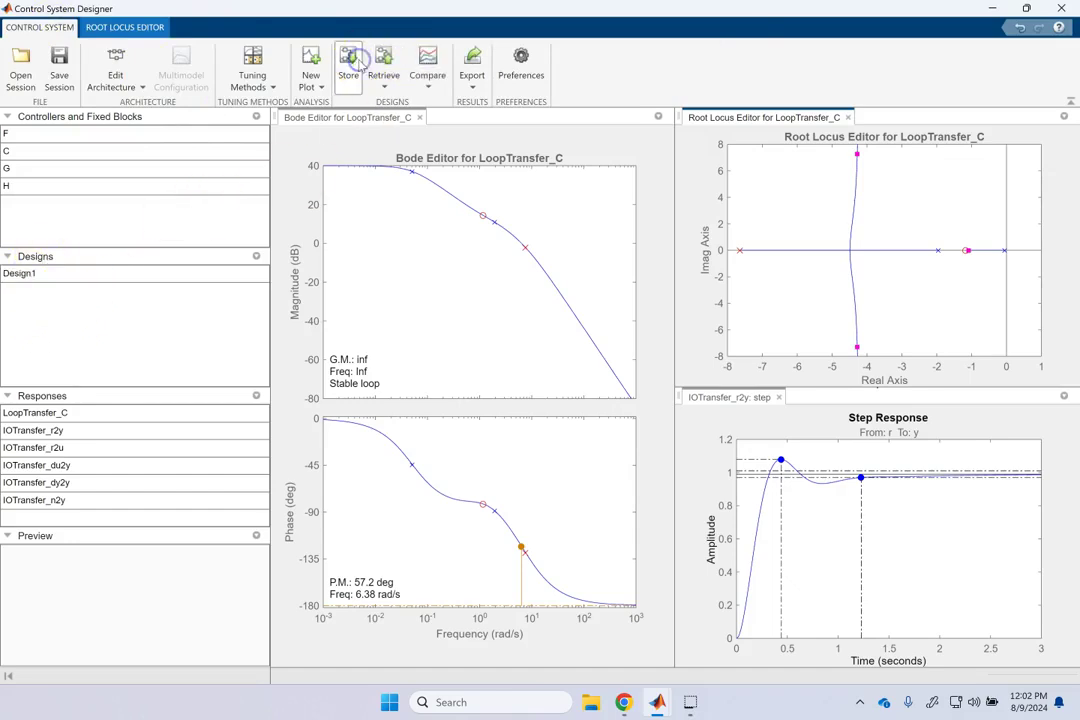
click(27, 275)
Read the preview formula C = 6.5301 (s+1.17)/(s+7.638) with prefilter F = 1.
scroll(145, 578, down, 2)
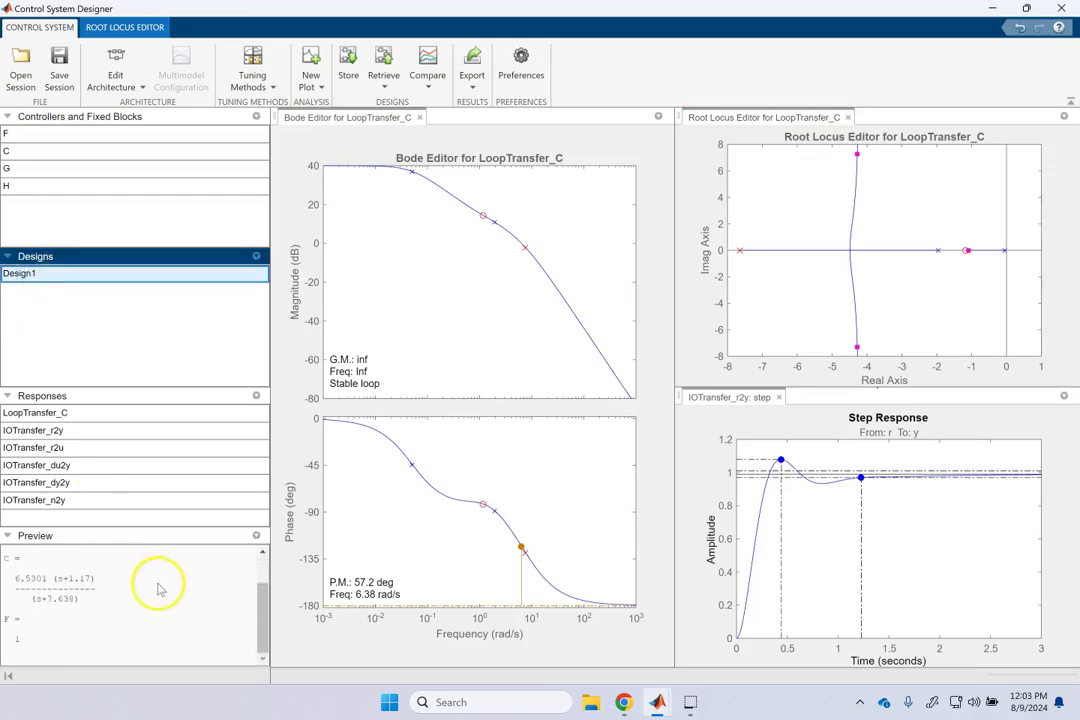
click(95, 602)
drag(95, 602, 12, 322)
click(147, 558)
scroll(149, 576, down, 3)
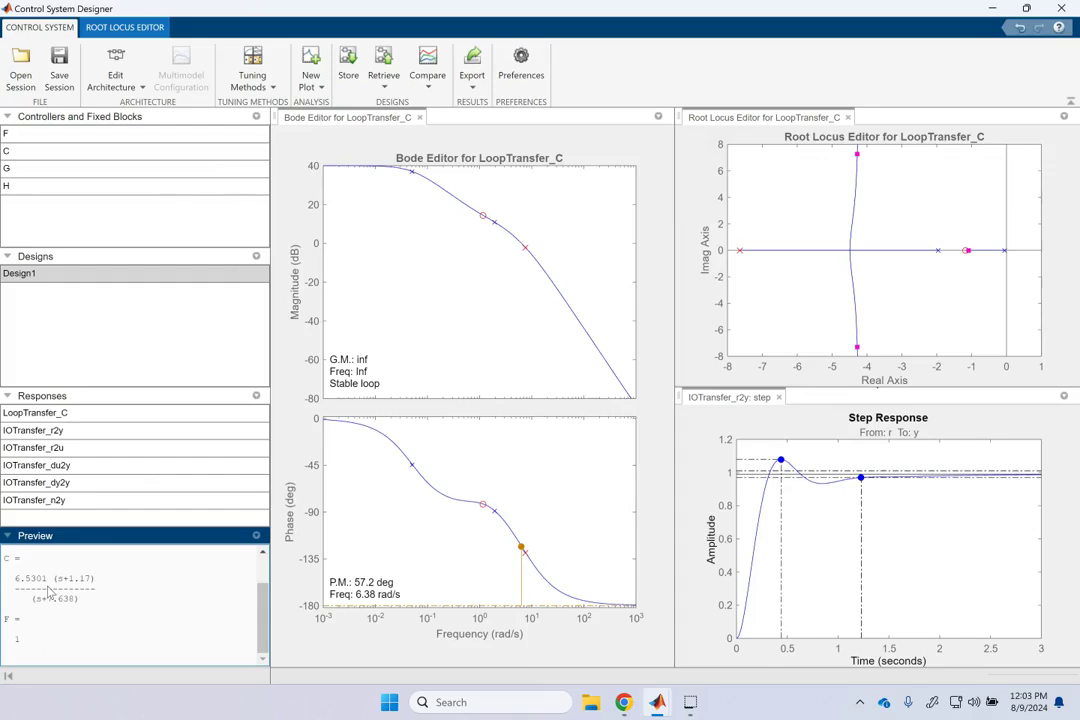
Plot a Nyquist diagram of IOTransfer_du2y, from disturbance du to output y.
click(312, 86)
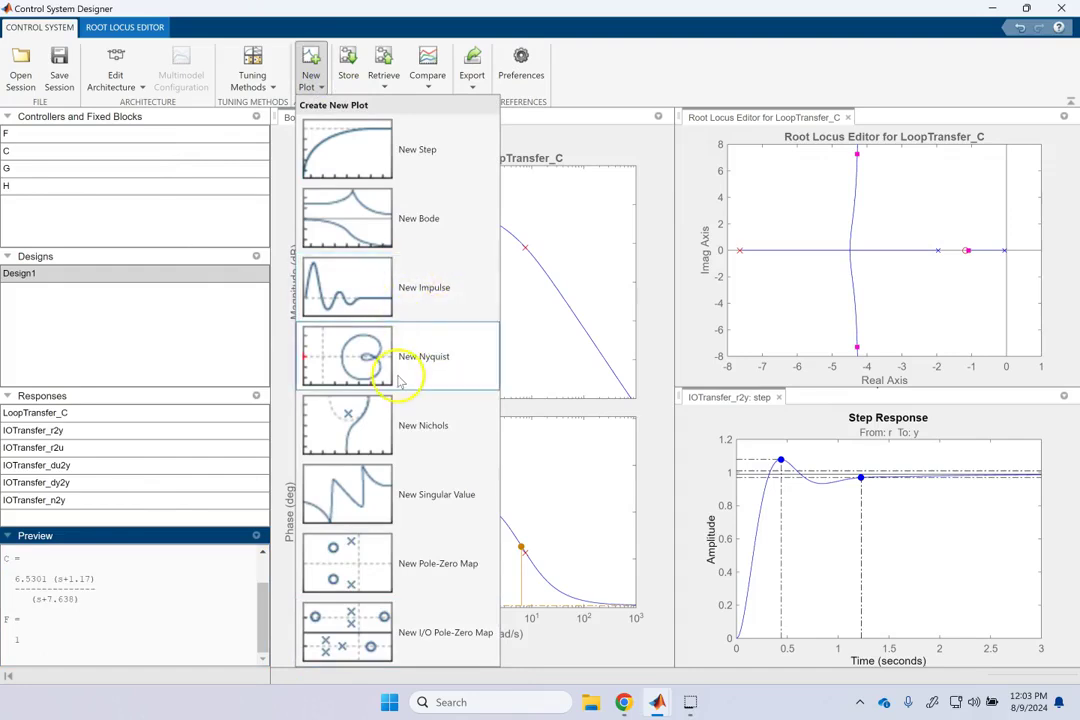
click(455, 362)
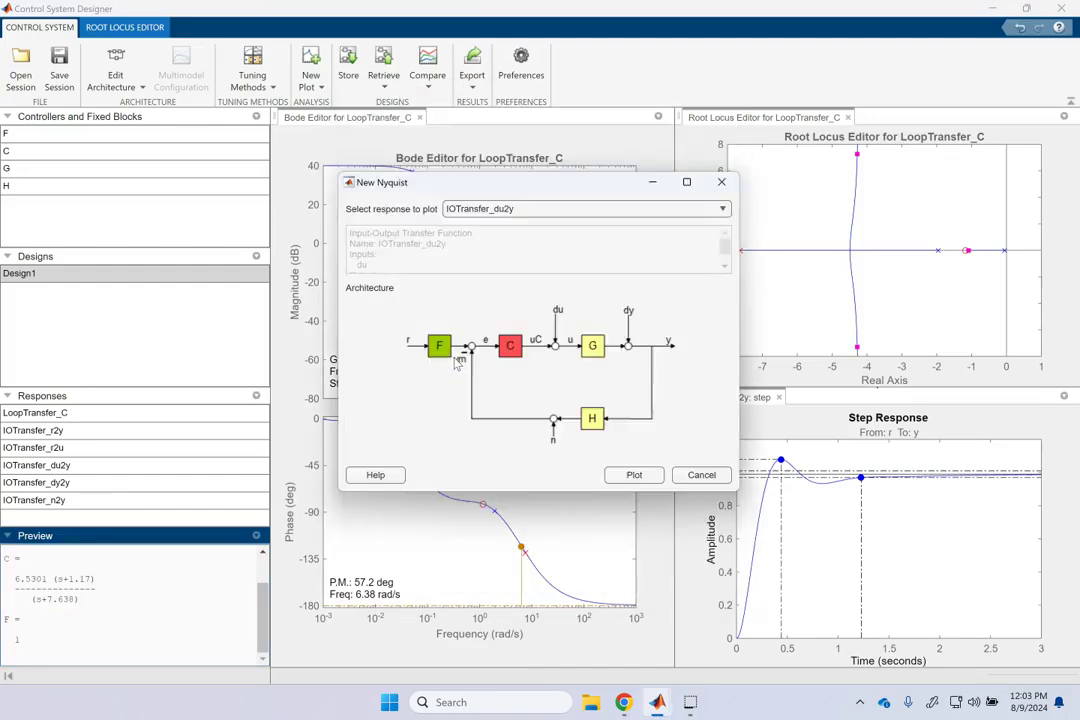
click(632, 478)
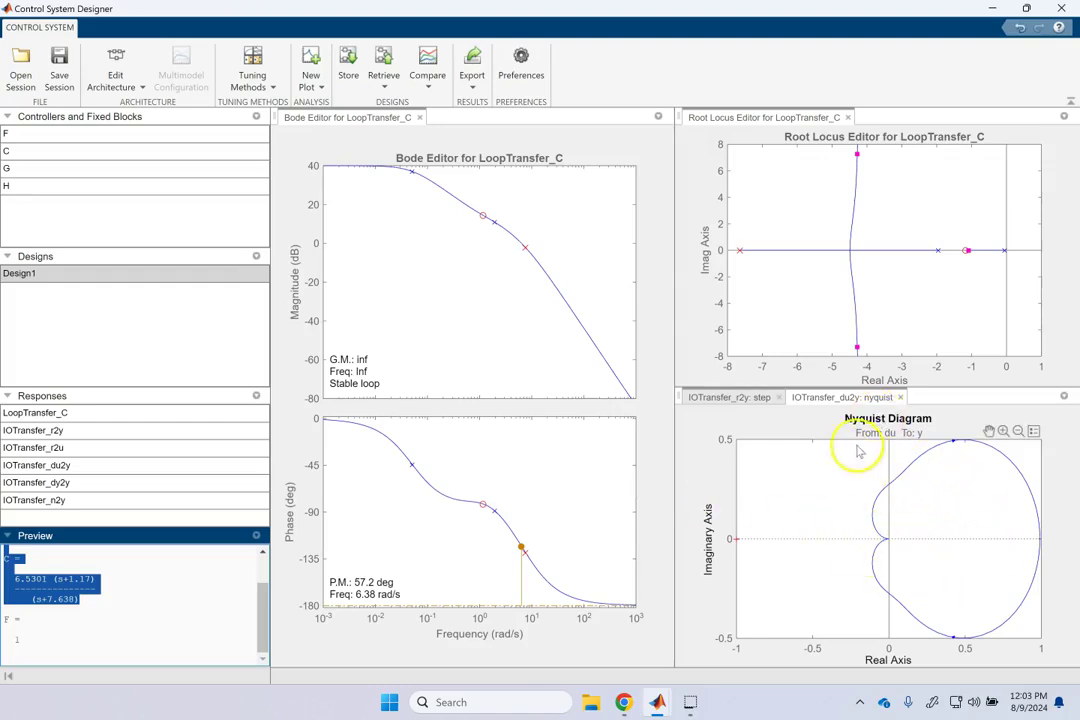
On the IOTransfer_r2y step response, overlay stored Design1 through the Compare list.
click(738, 398)
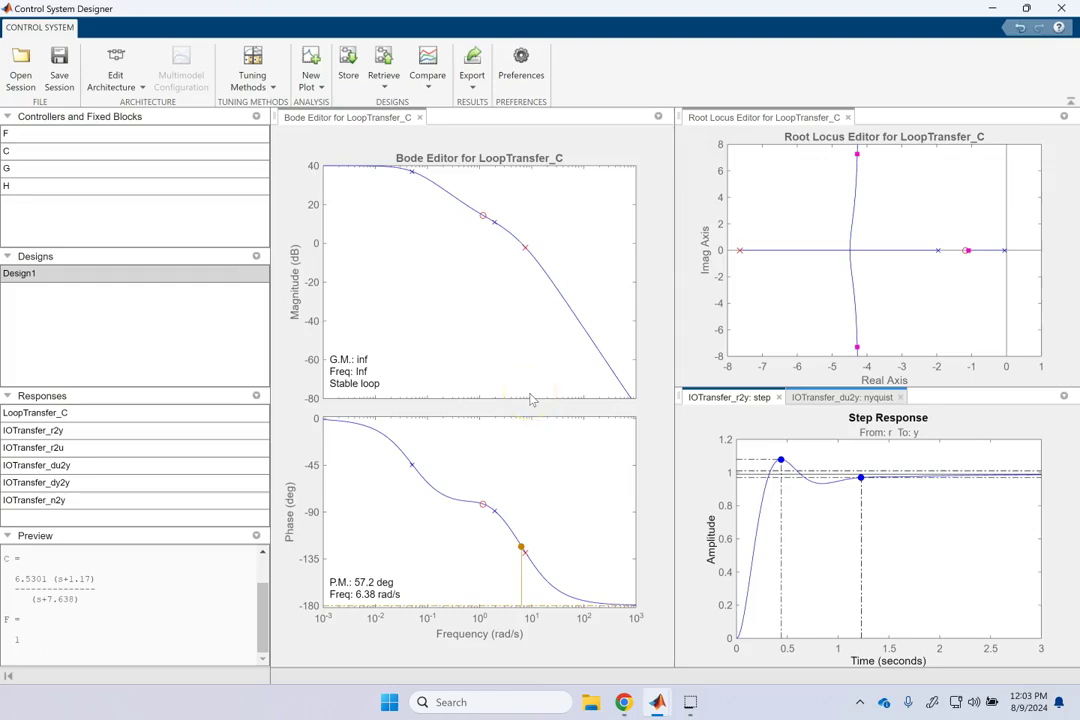
click(428, 88)
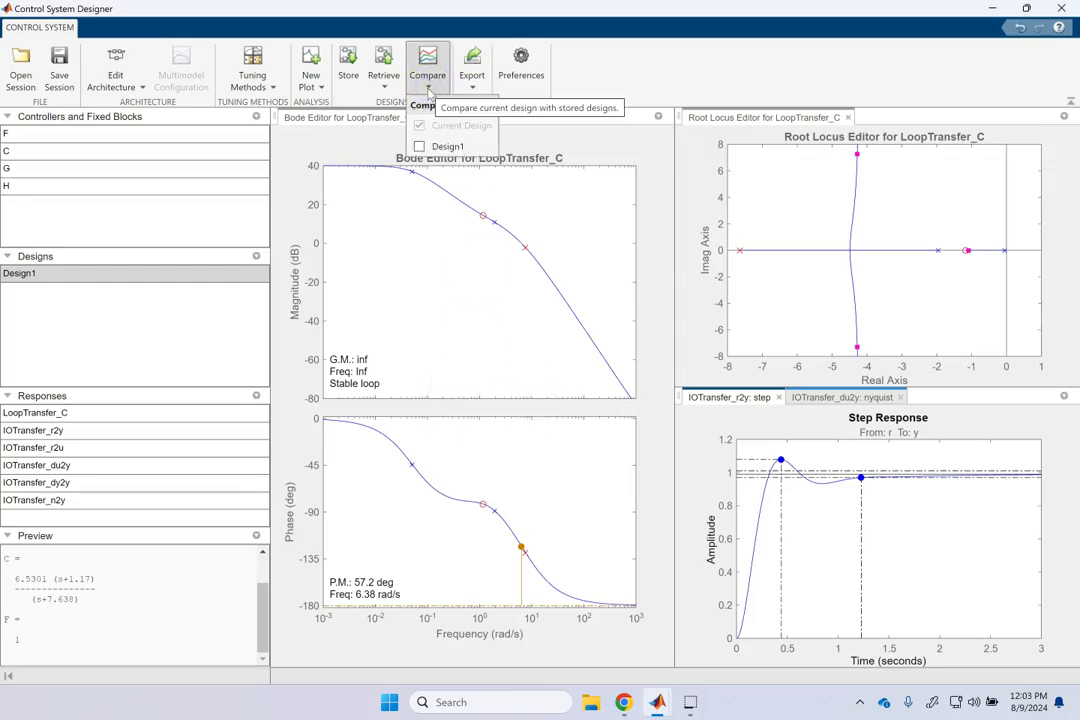
click(419, 146)
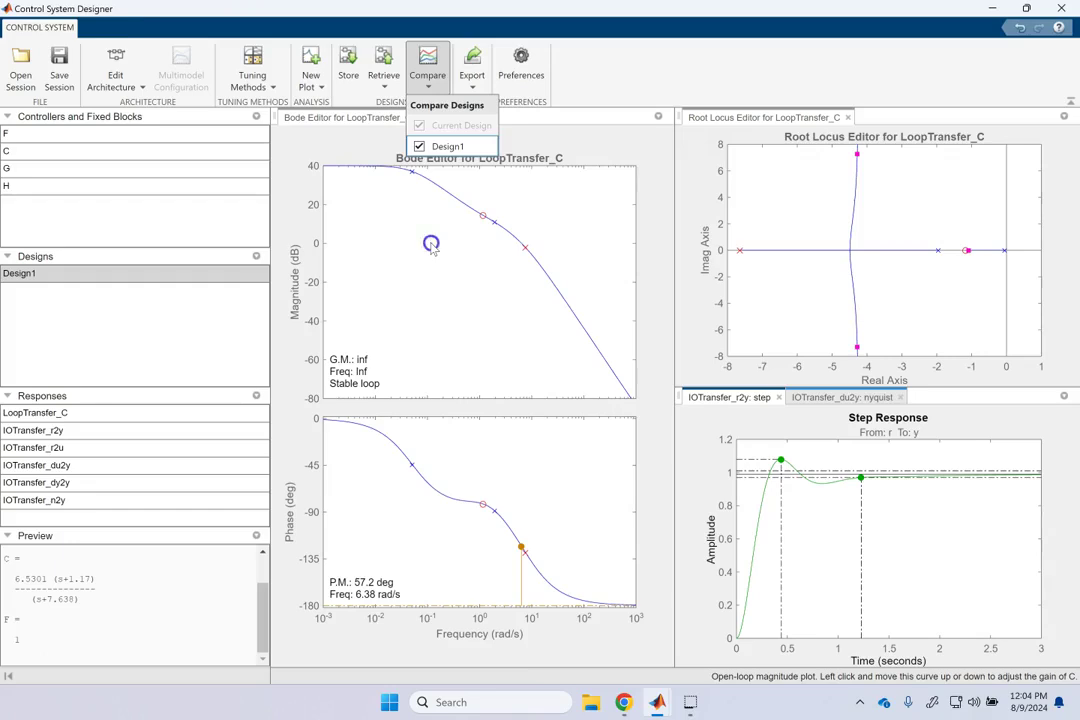
click(431, 245)
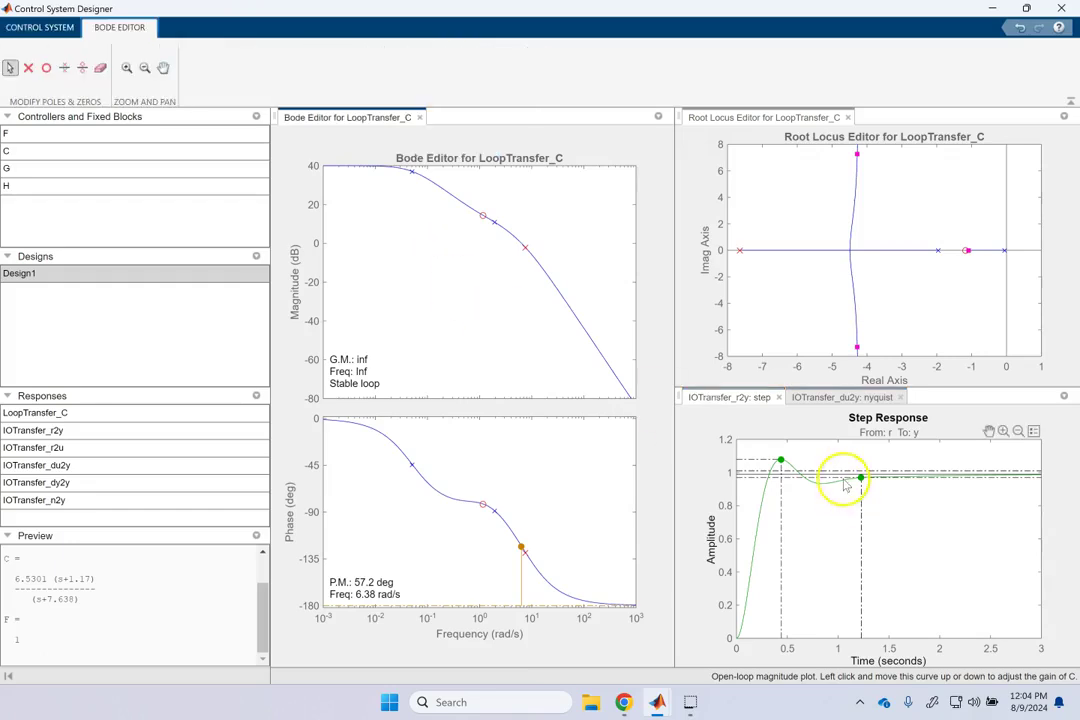
click(40, 27)
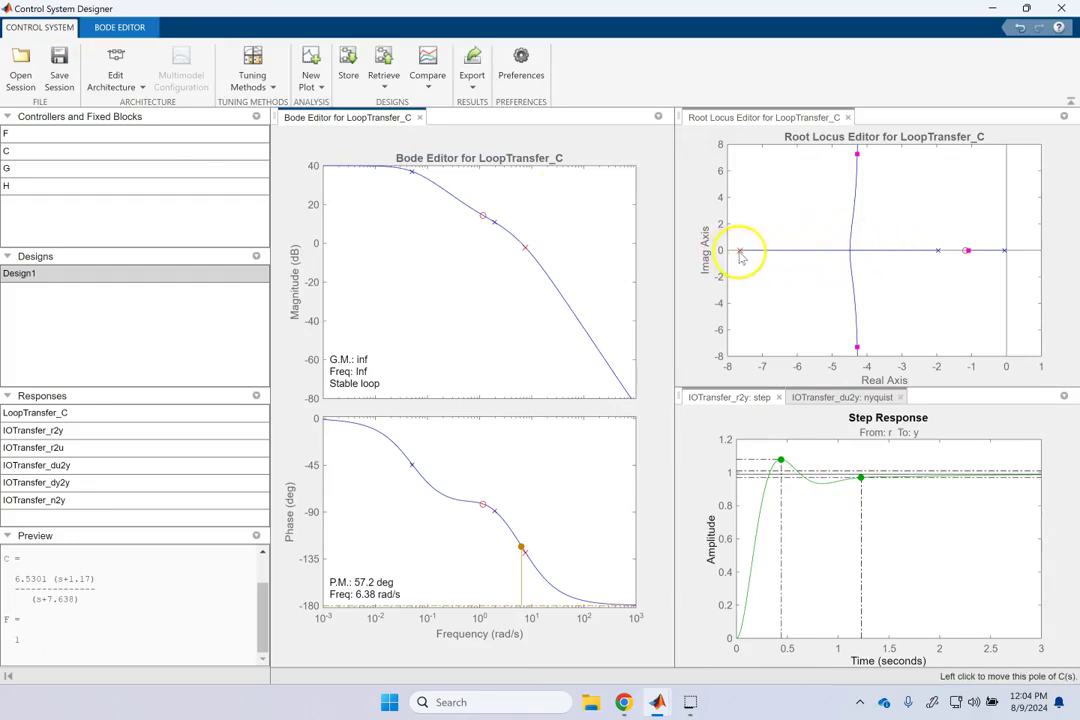
drag(739, 250, 776, 249)
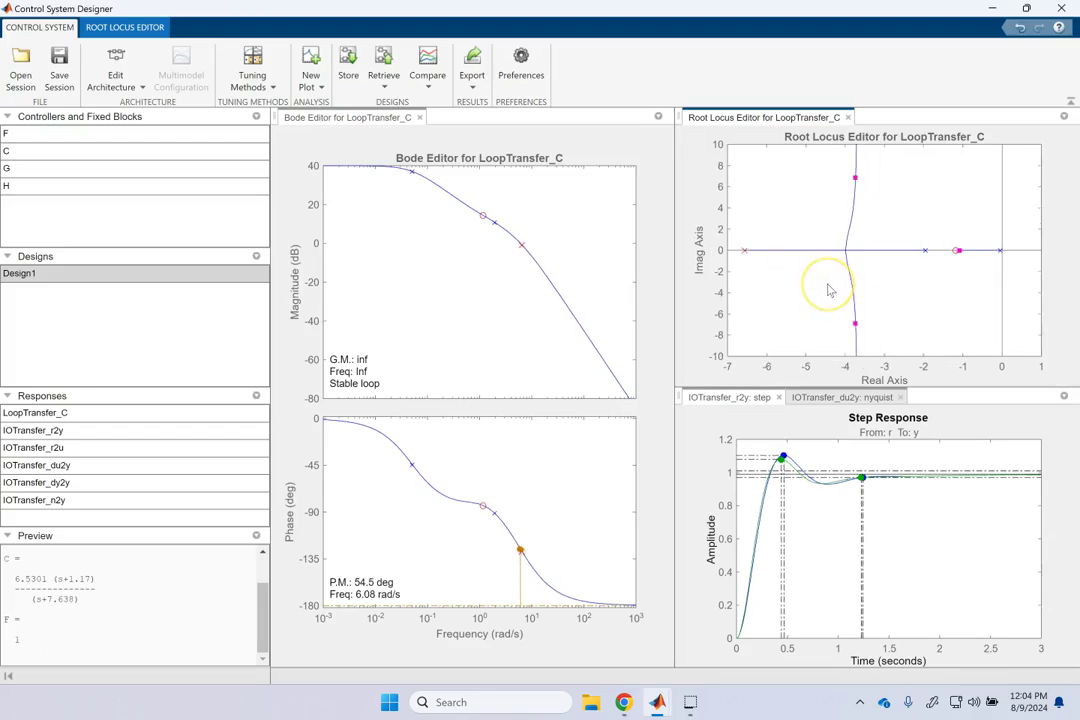
mouse_move(820, 439)
mouse_down()
mouse_move(788, 453)
mouse_move(798, 480)
mouse_up()
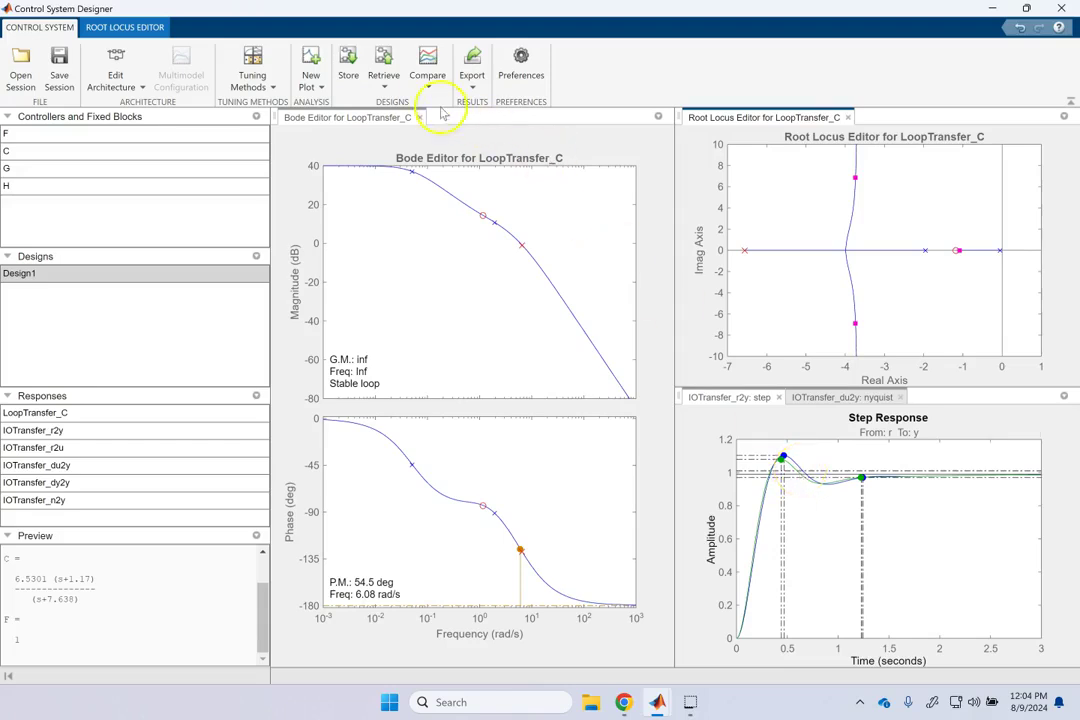
Retrieve the stored Design1 from the designs list and make it the current design.
click(393, 86)
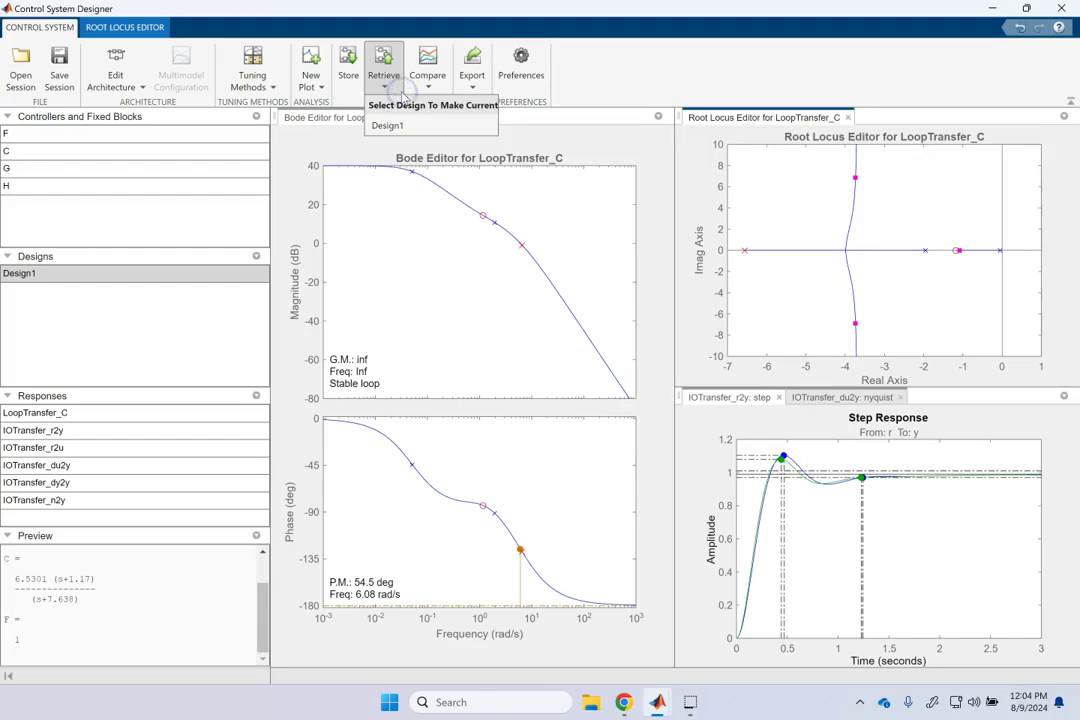
click(398, 126)
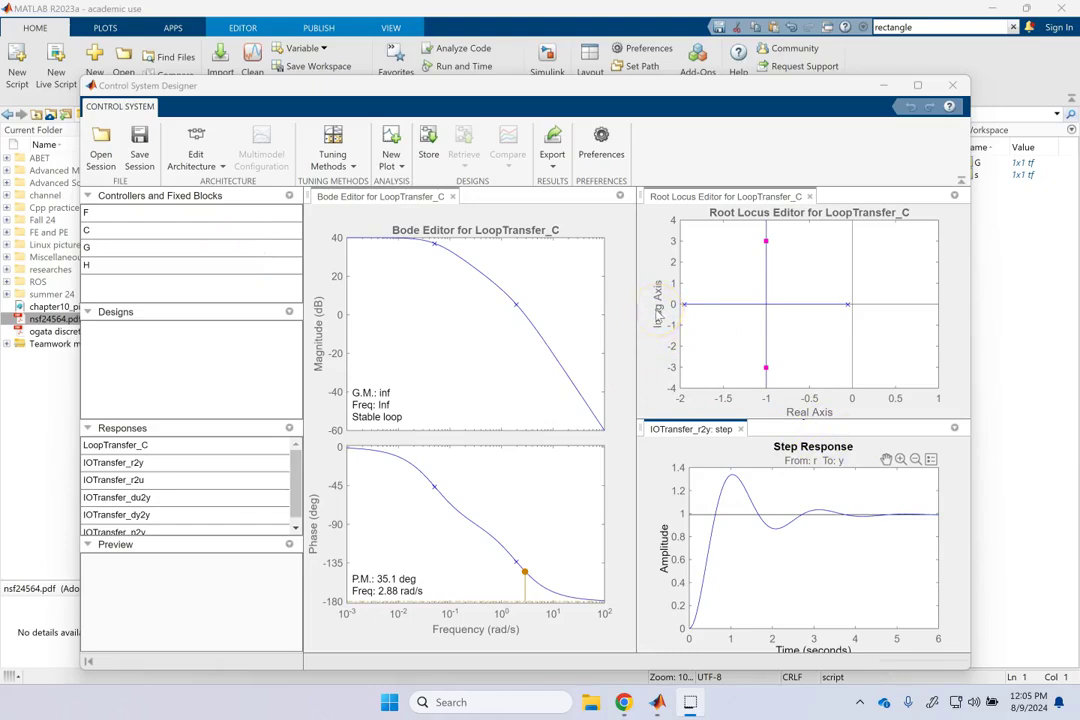
Launch Optimization Based Tuning and view the compensator table, where F and C are plain gains.
click(335, 152)
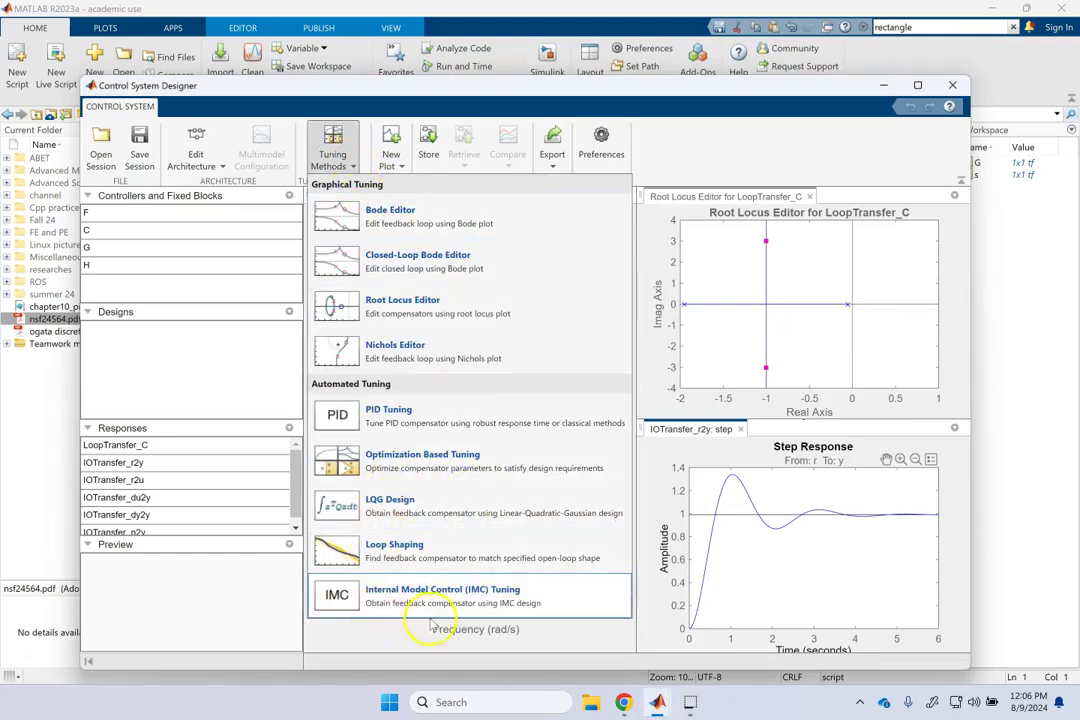
click(422, 458)
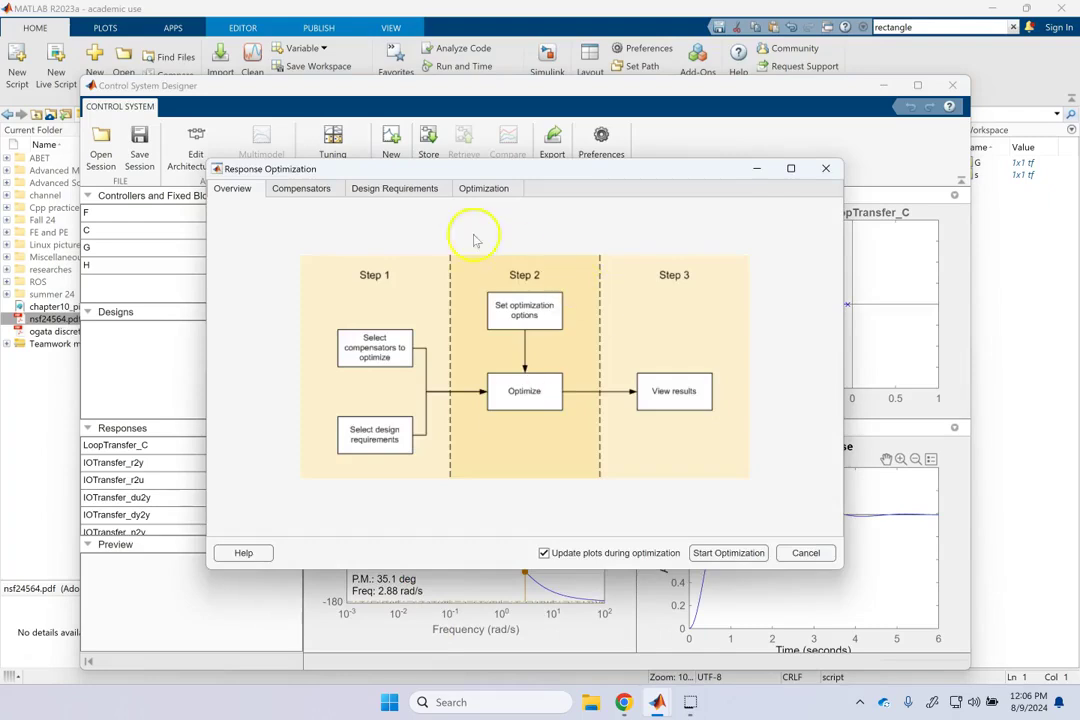
click(310, 190)
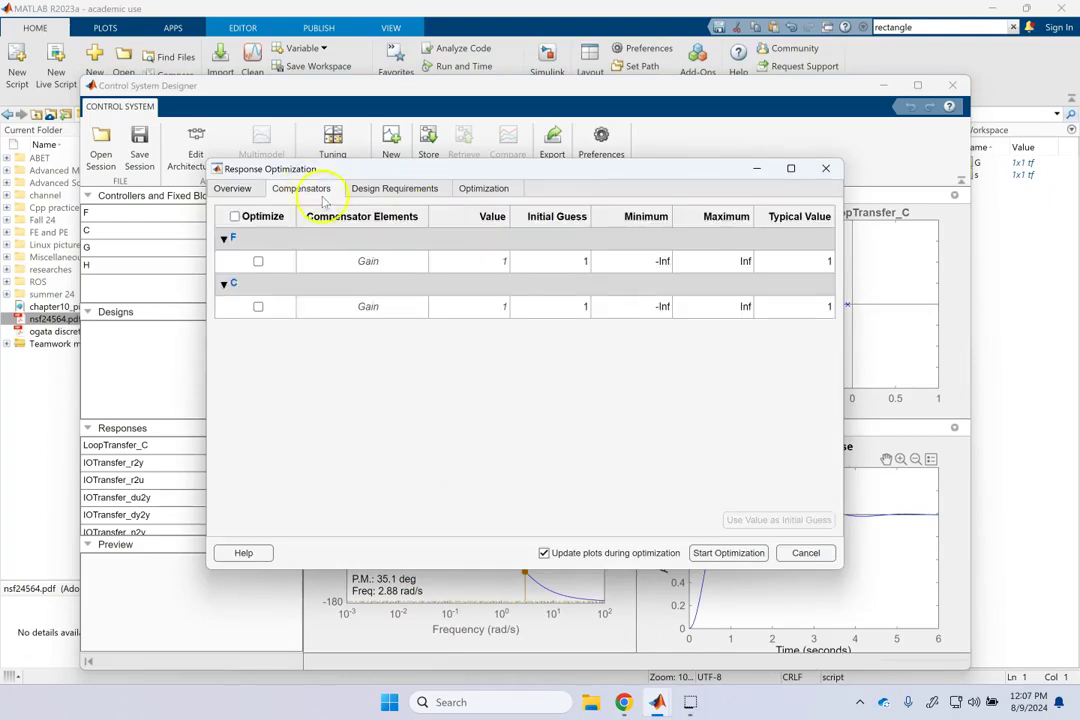
Close Response Optimization and mark Peak Response and Settling Time on the step plot.
click(825, 168)
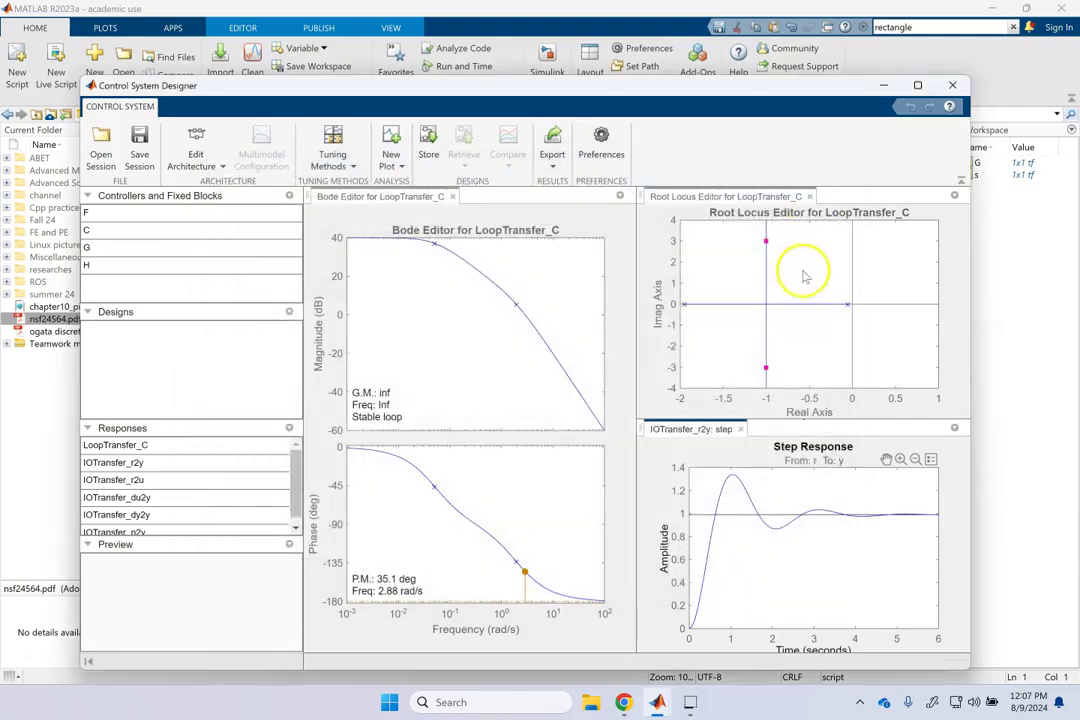
right_click(782, 500)
mouse_move(835, 352)
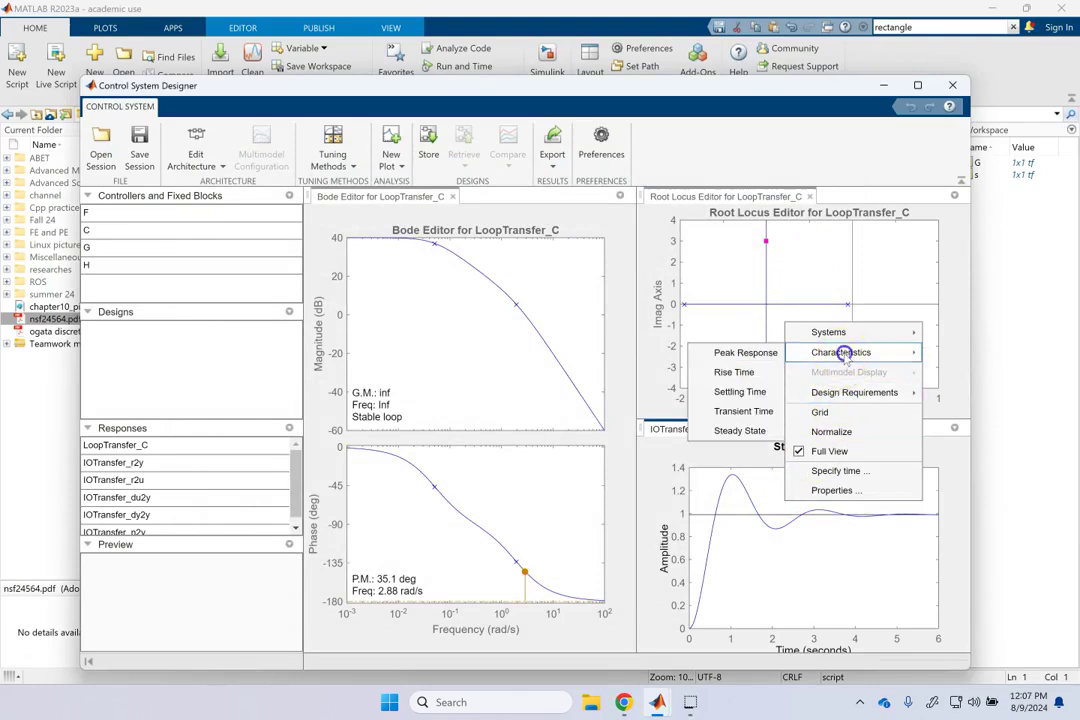
click(748, 356)
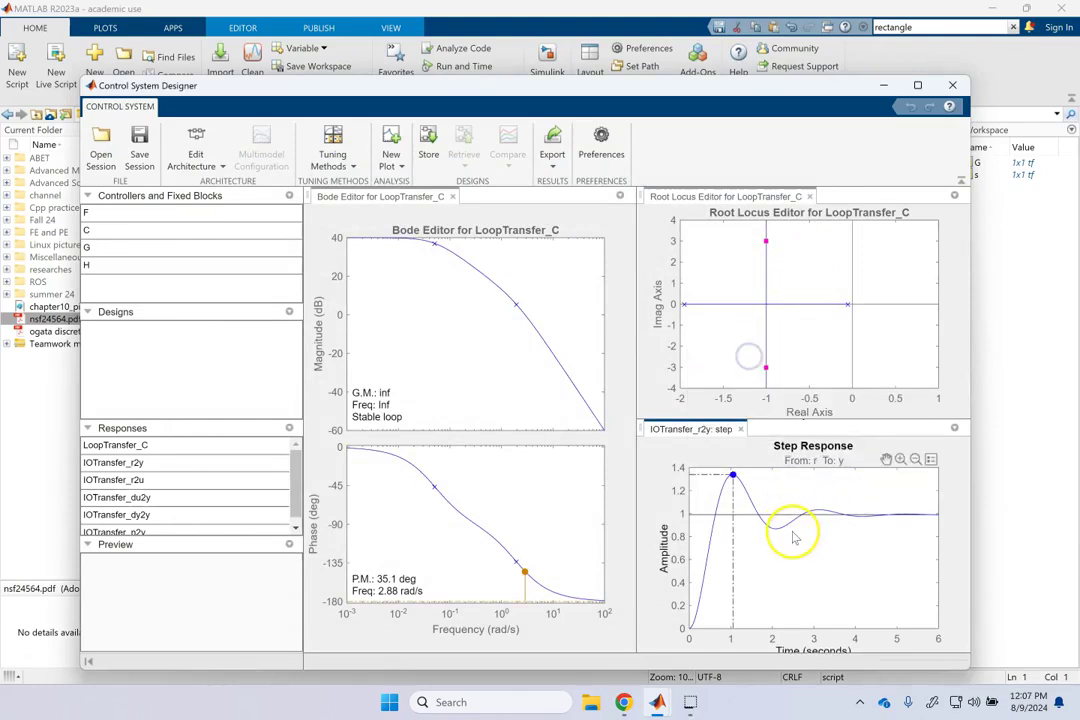
right_click(795, 532)
mouse_move(855, 370)
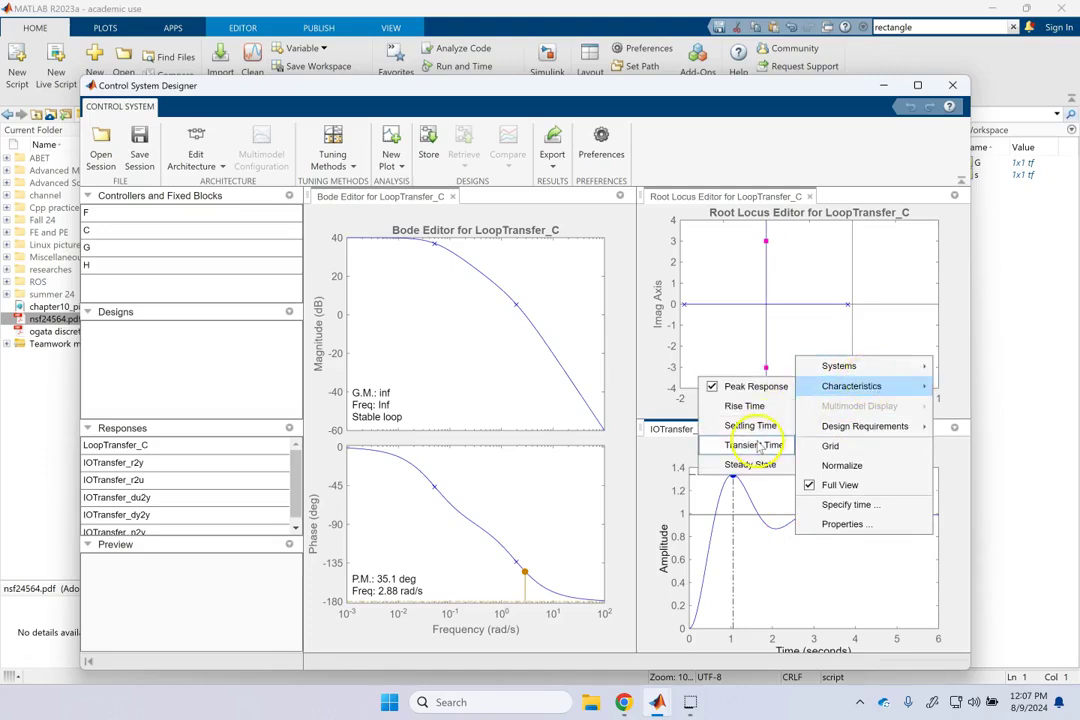
click(762, 425)
Add a lead network to C on the root locus, with zero -1.15 and pole -1.73.
right_click(781, 285)
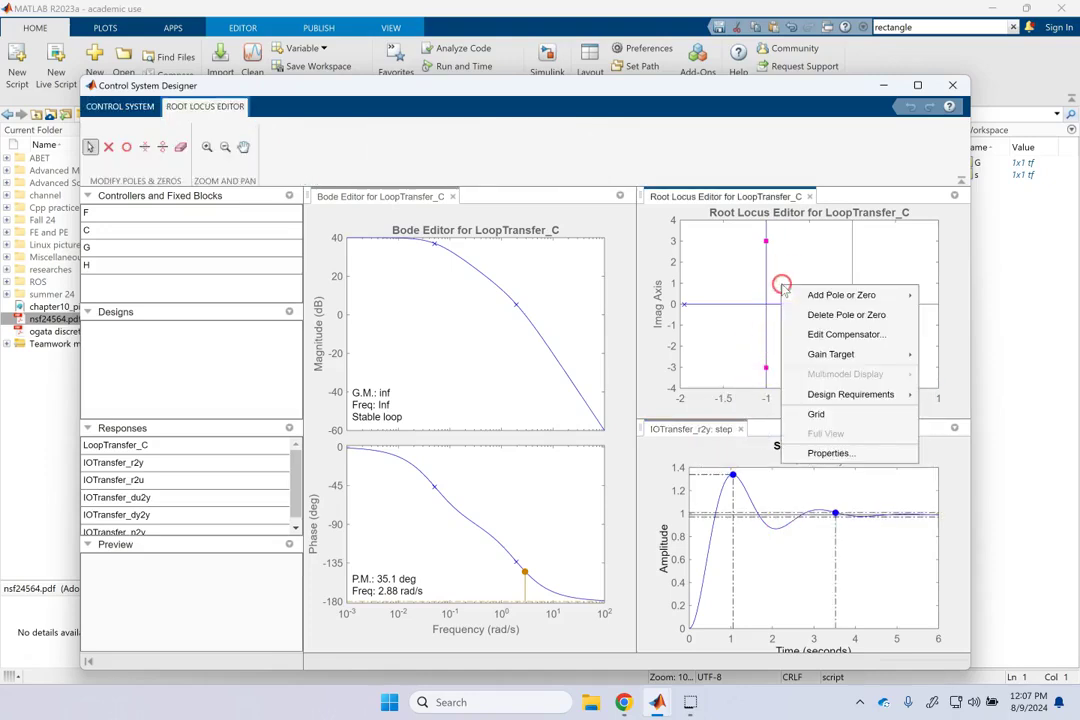
mouse_move(845, 293)
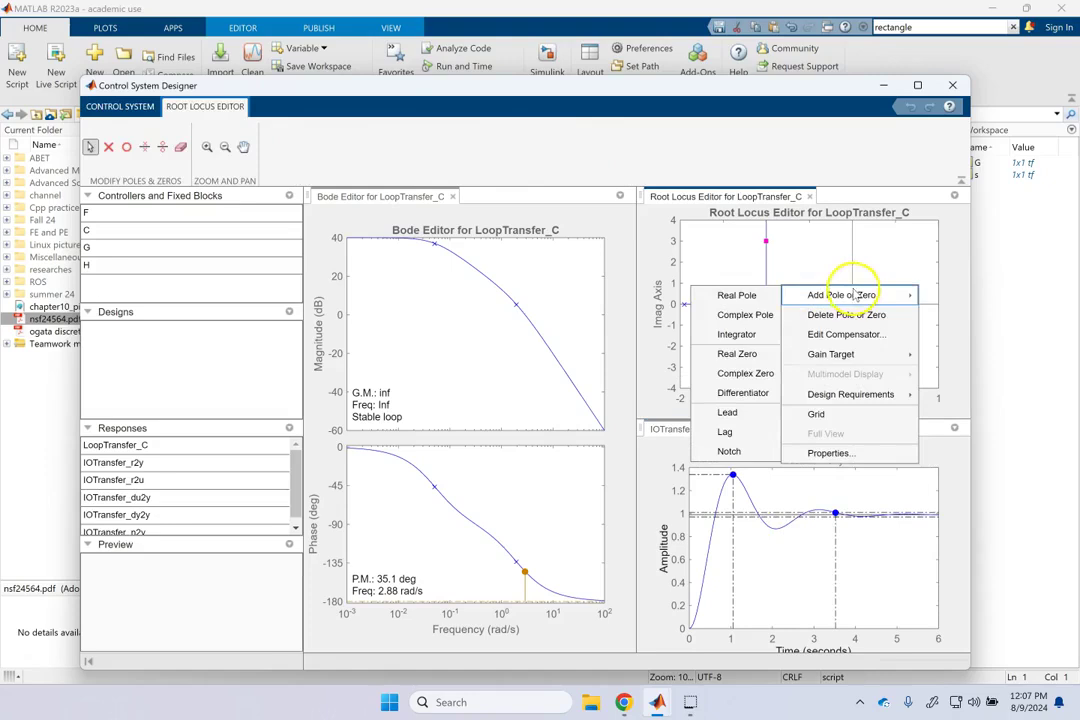
click(736, 416)
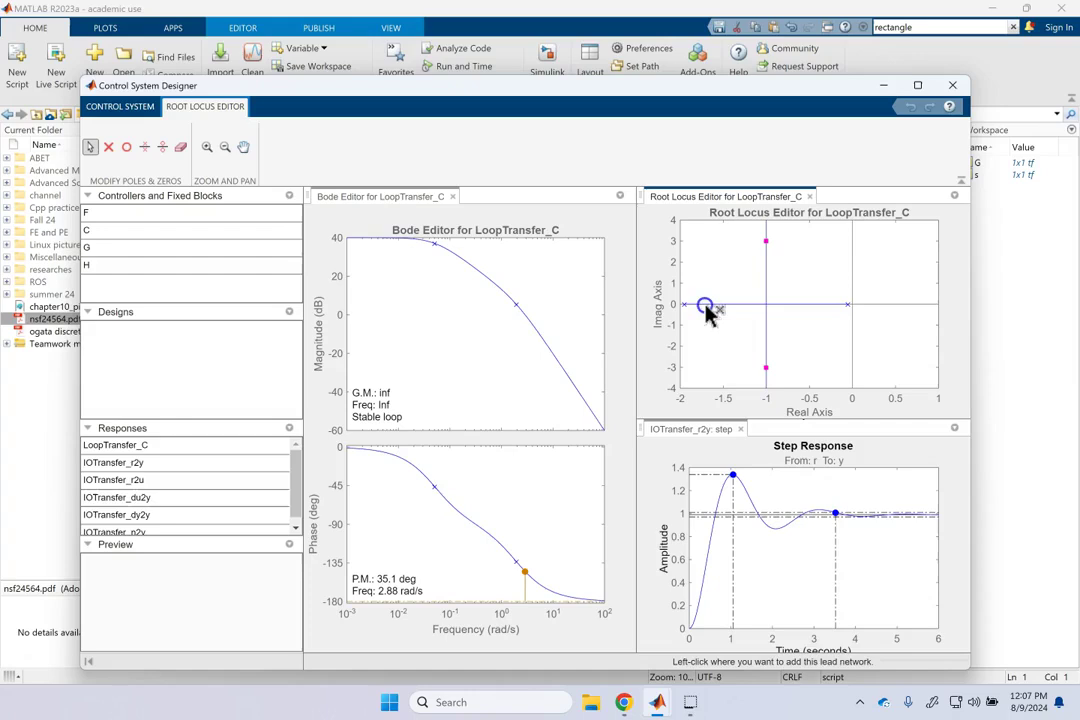
click(705, 308)
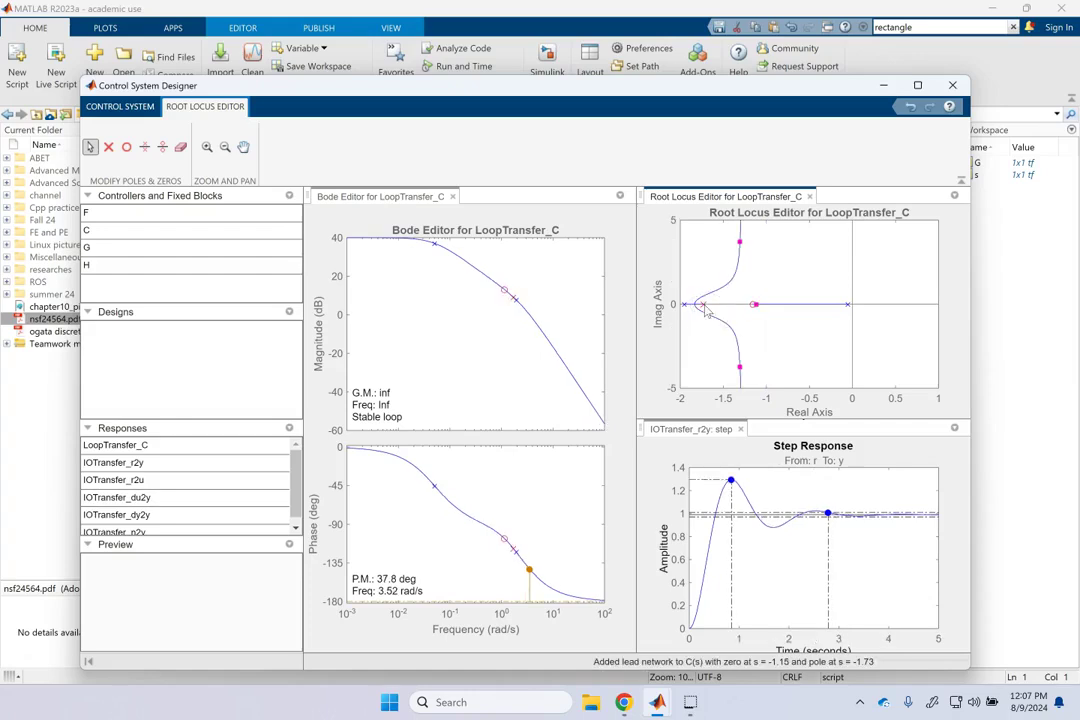
Mark C's Lead Lag element for optimization with current values as the initial guess, and add a requirement.
click(122, 106)
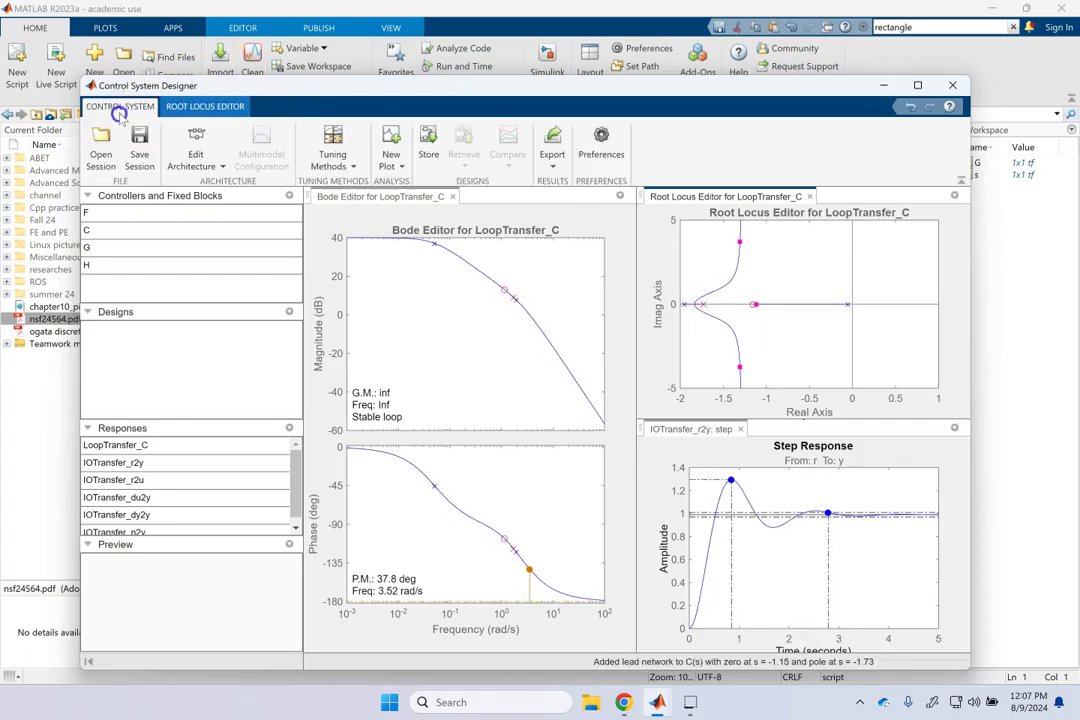
click(333, 155)
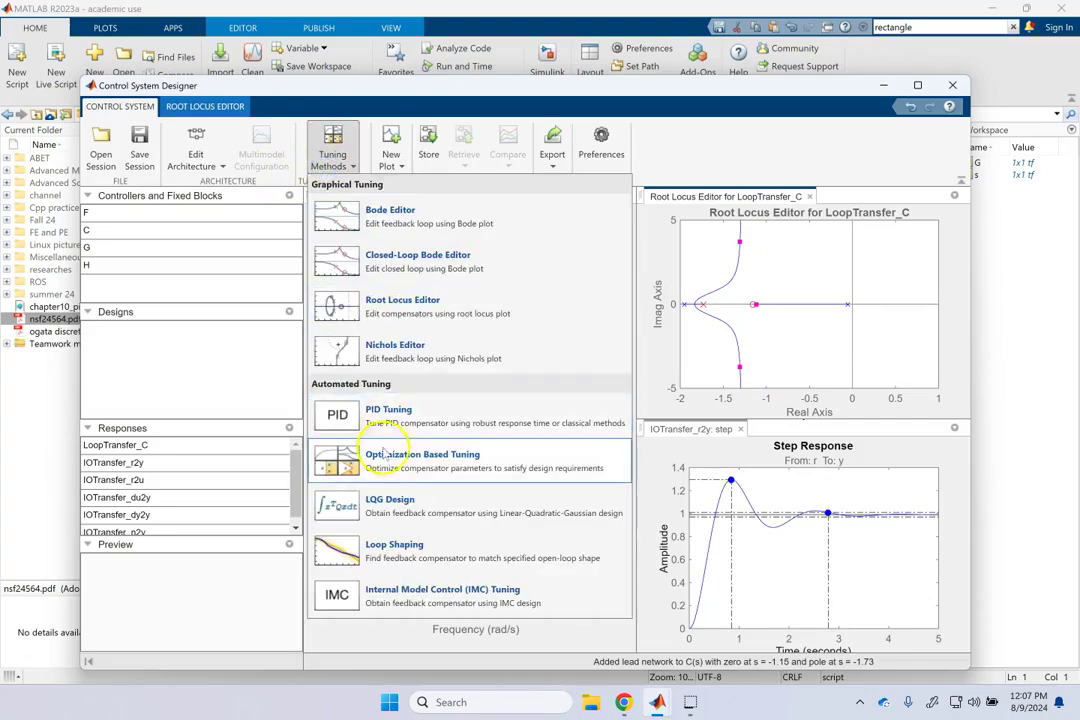
click(387, 454)
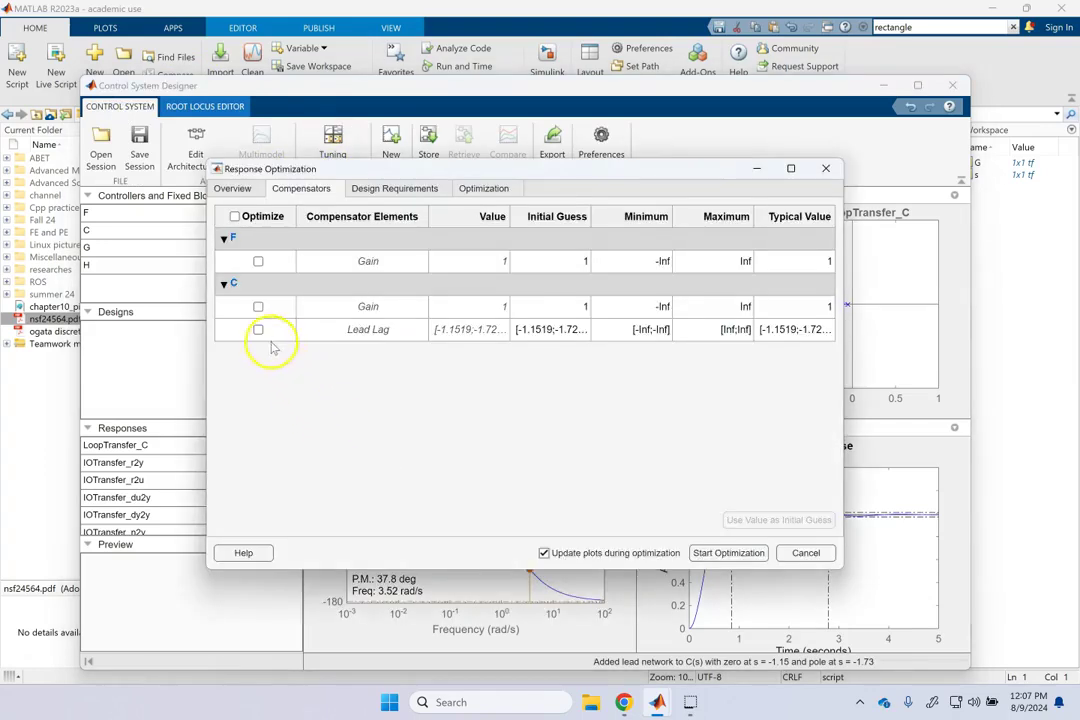
click(259, 330)
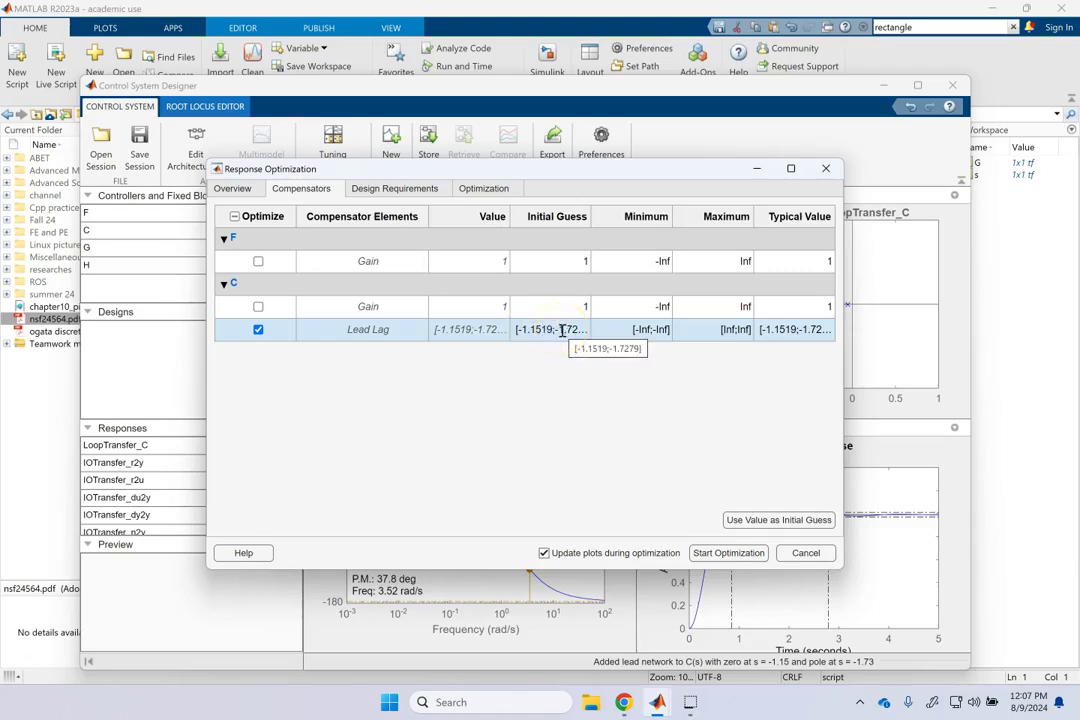
click(738, 519)
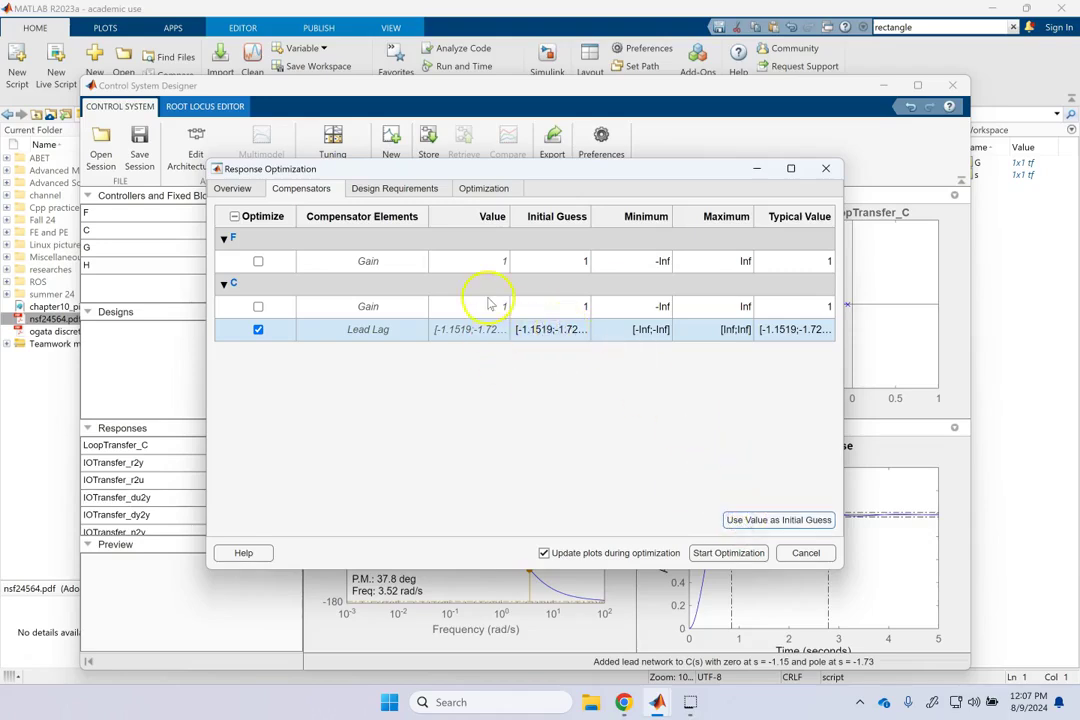
click(421, 190)
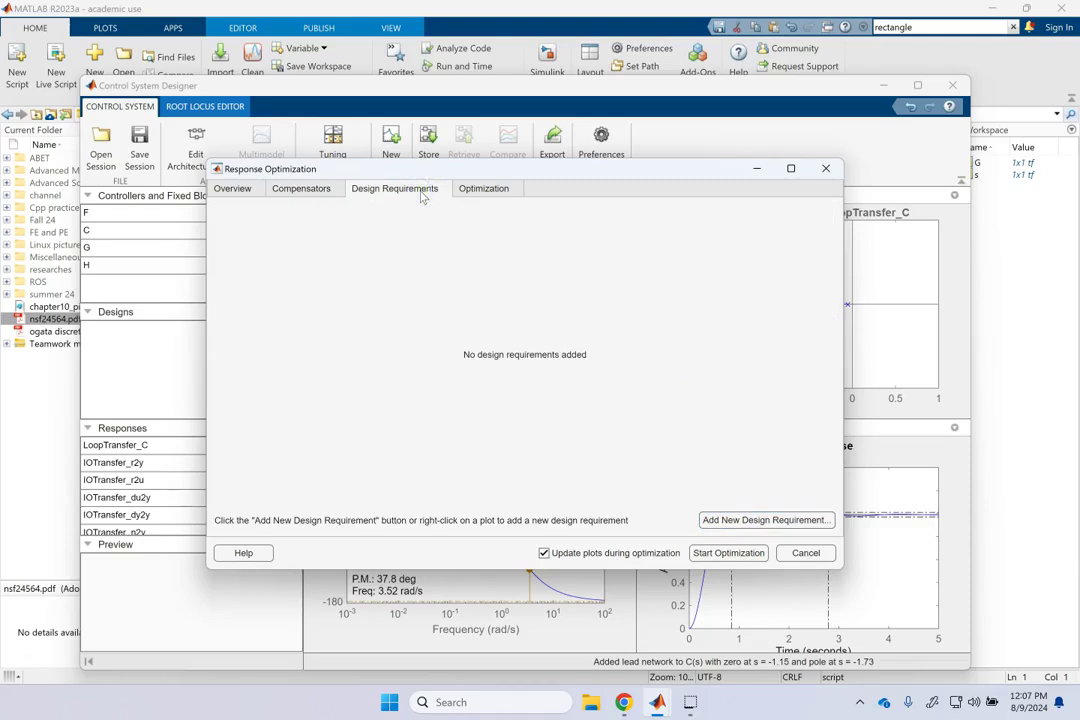
click(714, 522)
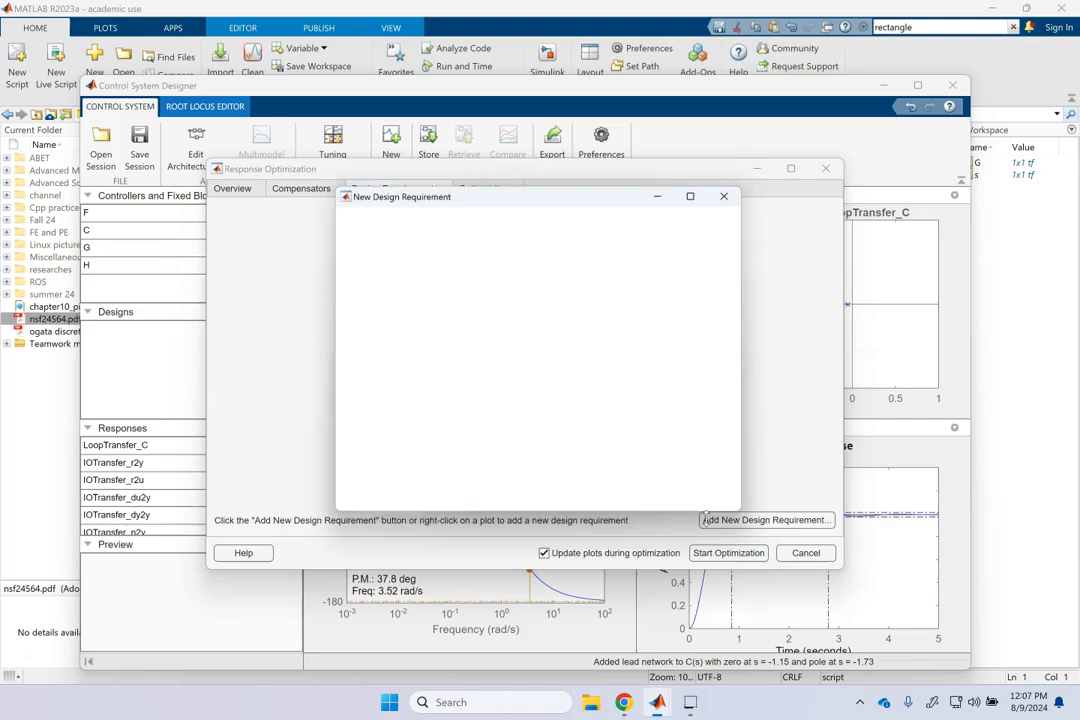
Attempt to change the settling time bound, dismissing the rise time error it raises.
click(492, 401)
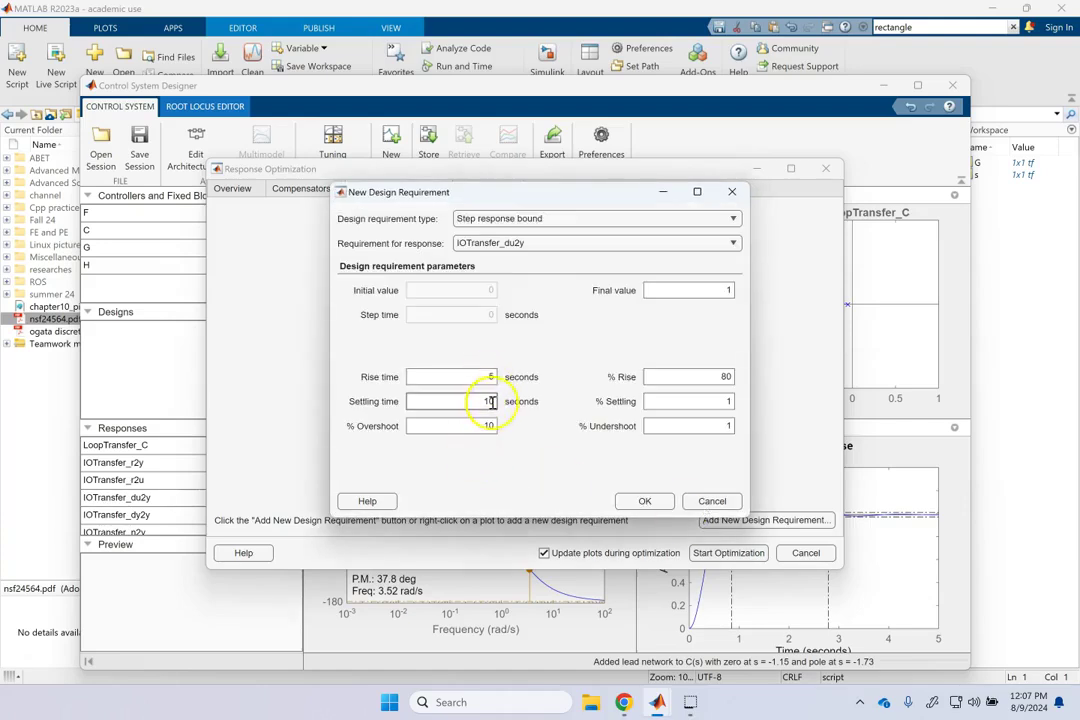
double_click(495, 402)
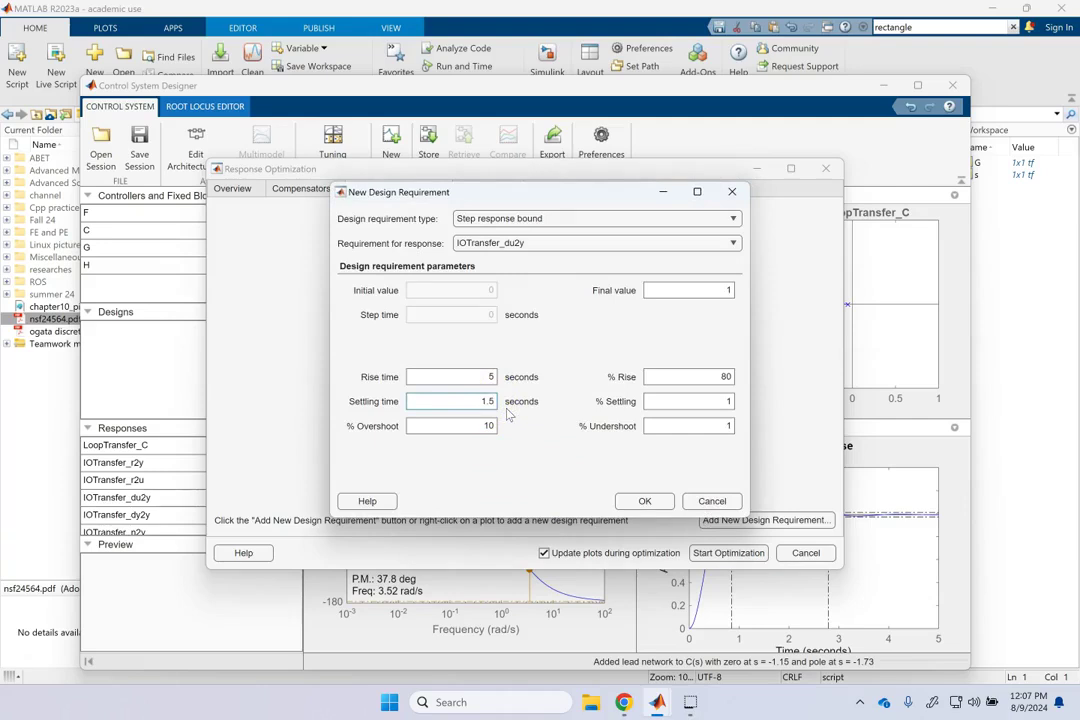
click(453, 425)
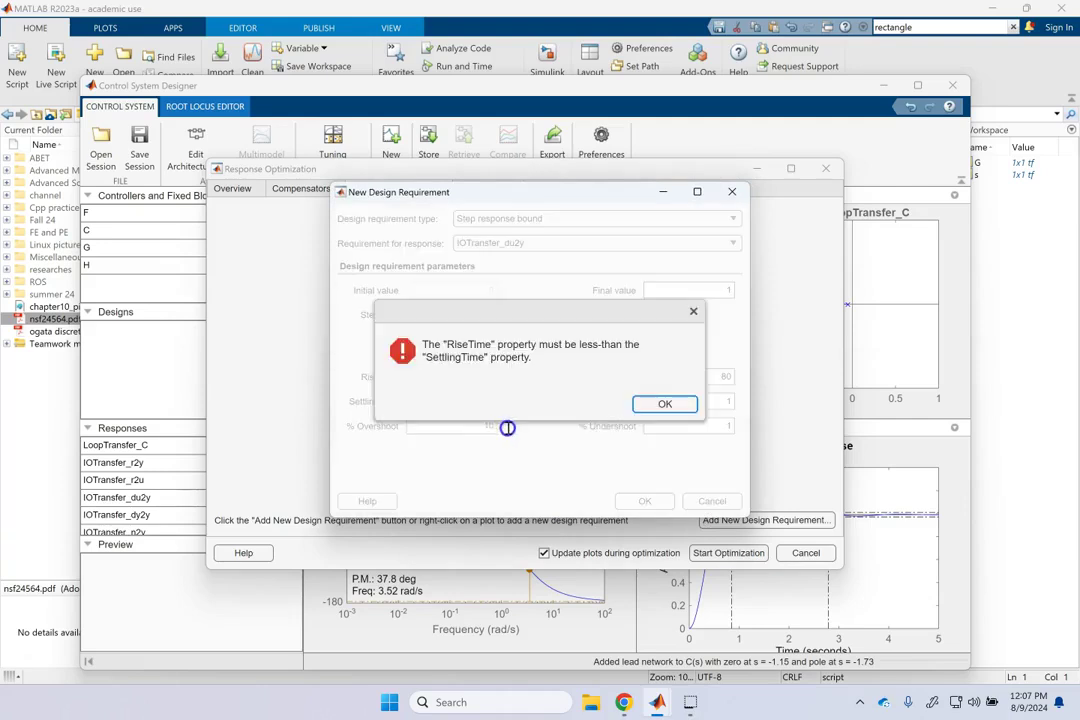
click(660, 404)
click(492, 425)
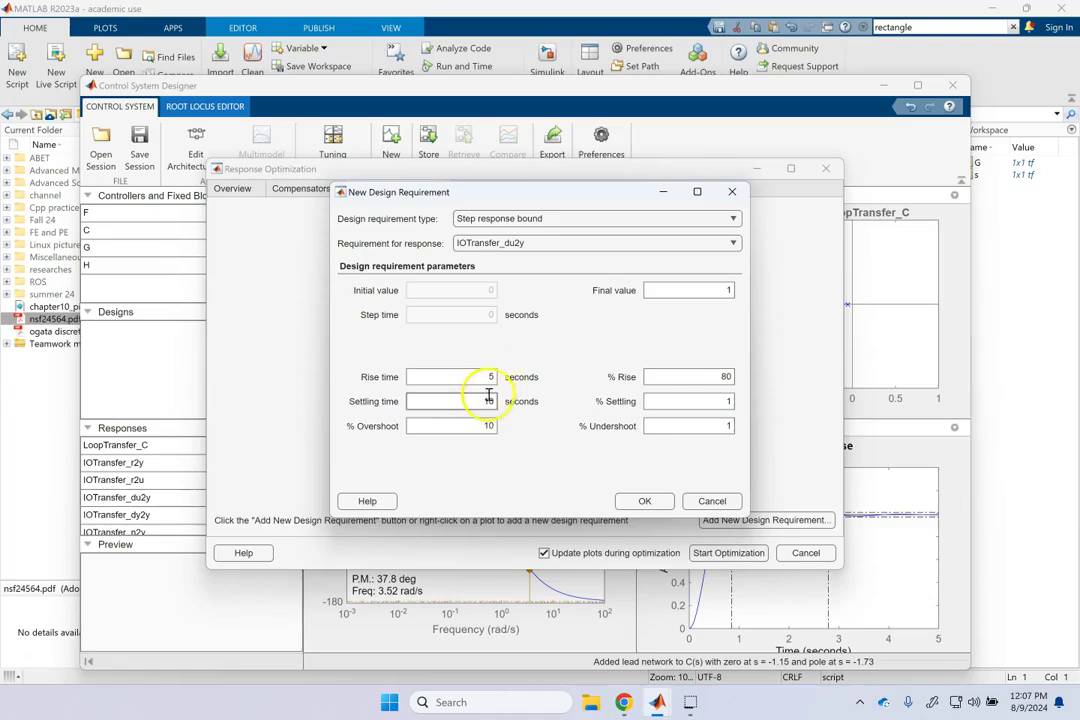
Enter a 1.6 s settling time, keeping 0.8 s rise and 10% overshoot, and confirm the requirement.
click(487, 400)
click(485, 400)
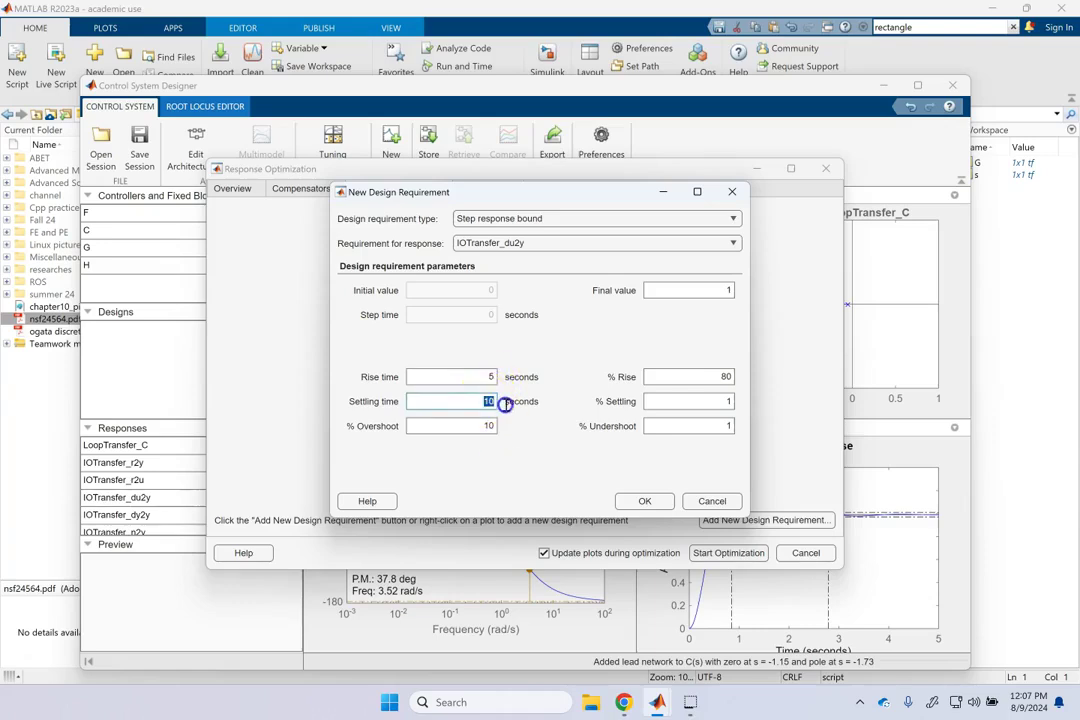
click(490, 378)
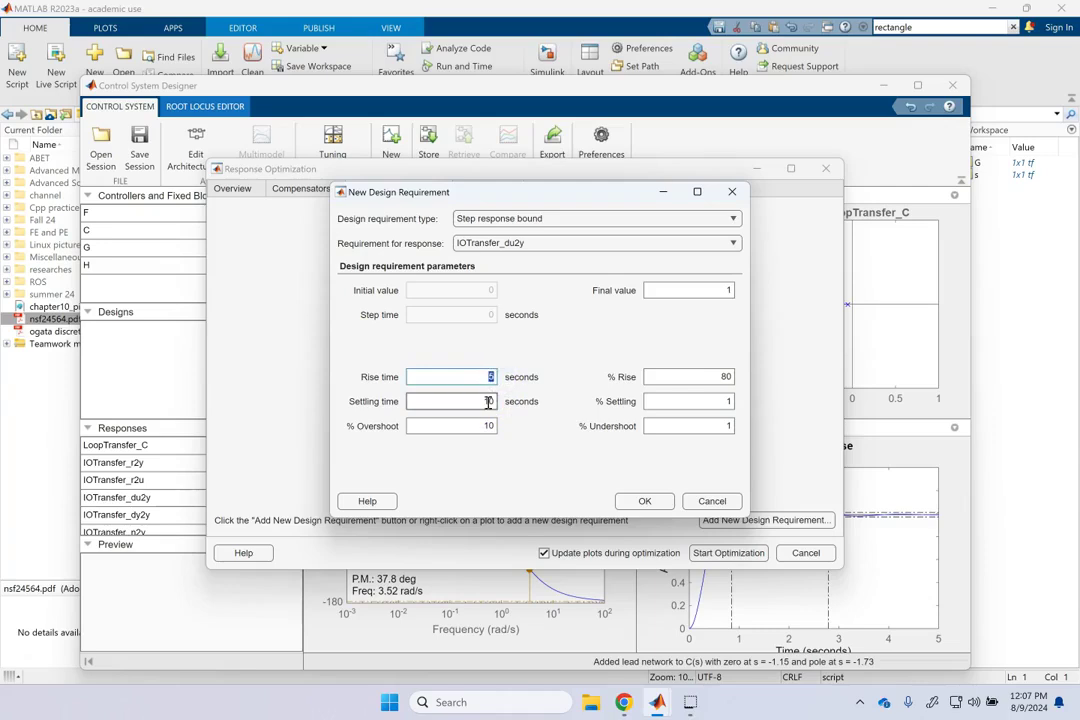
click(489, 377)
double_click(493, 401)
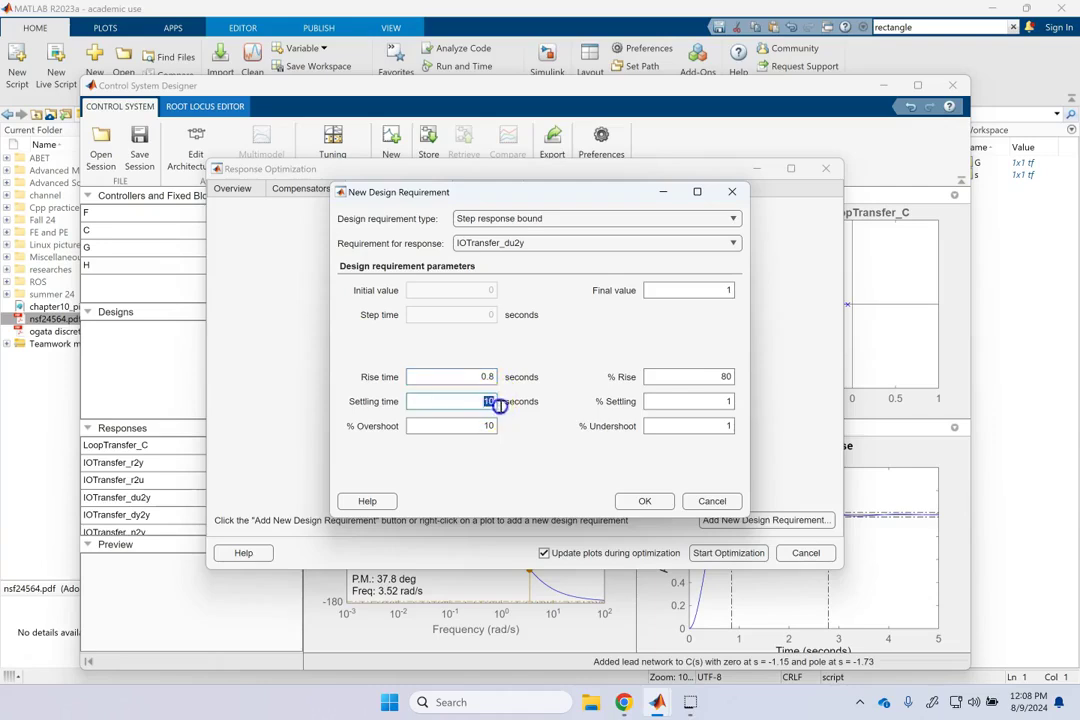
text(1.6)
key(BackSpace)
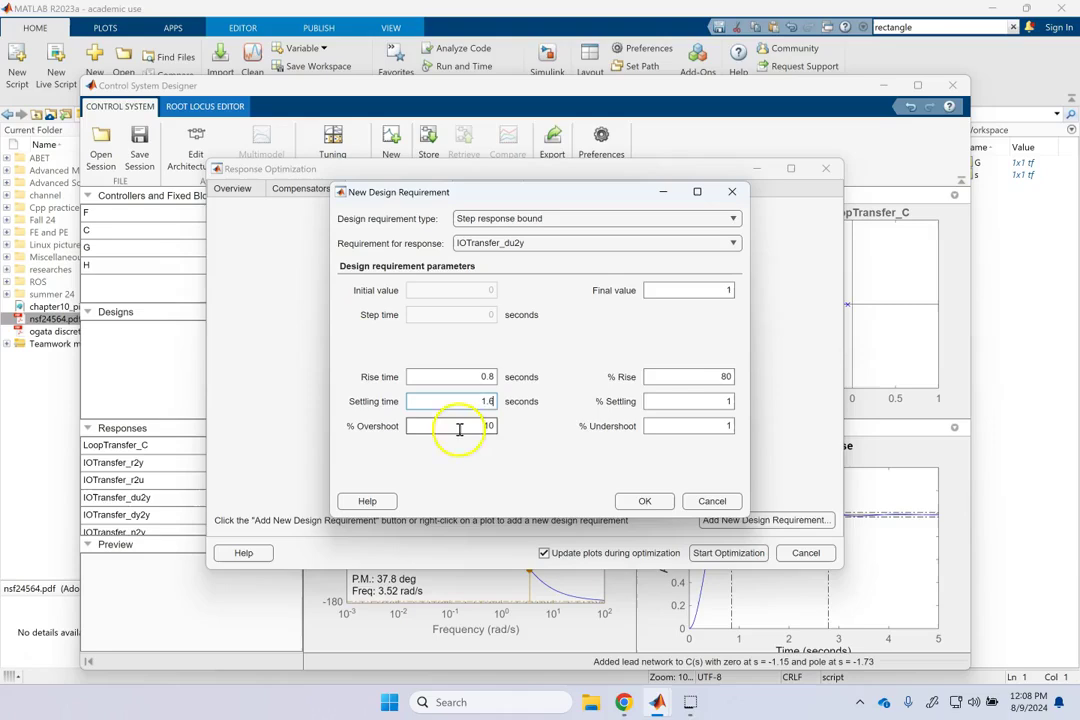
text(5)
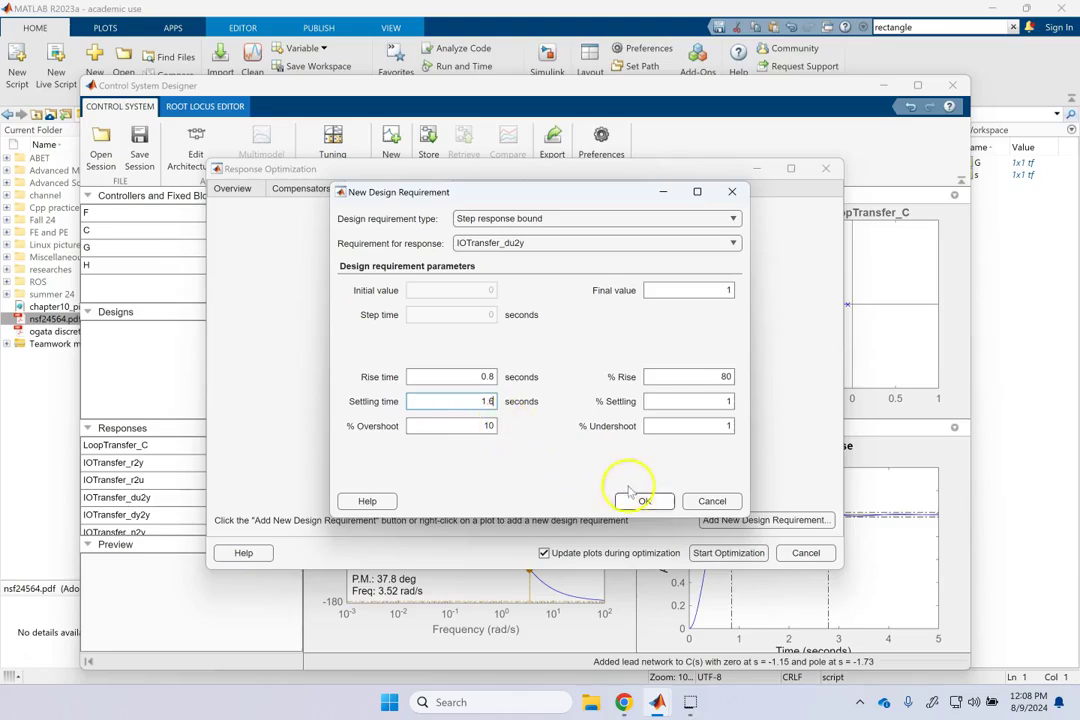
click(643, 502)
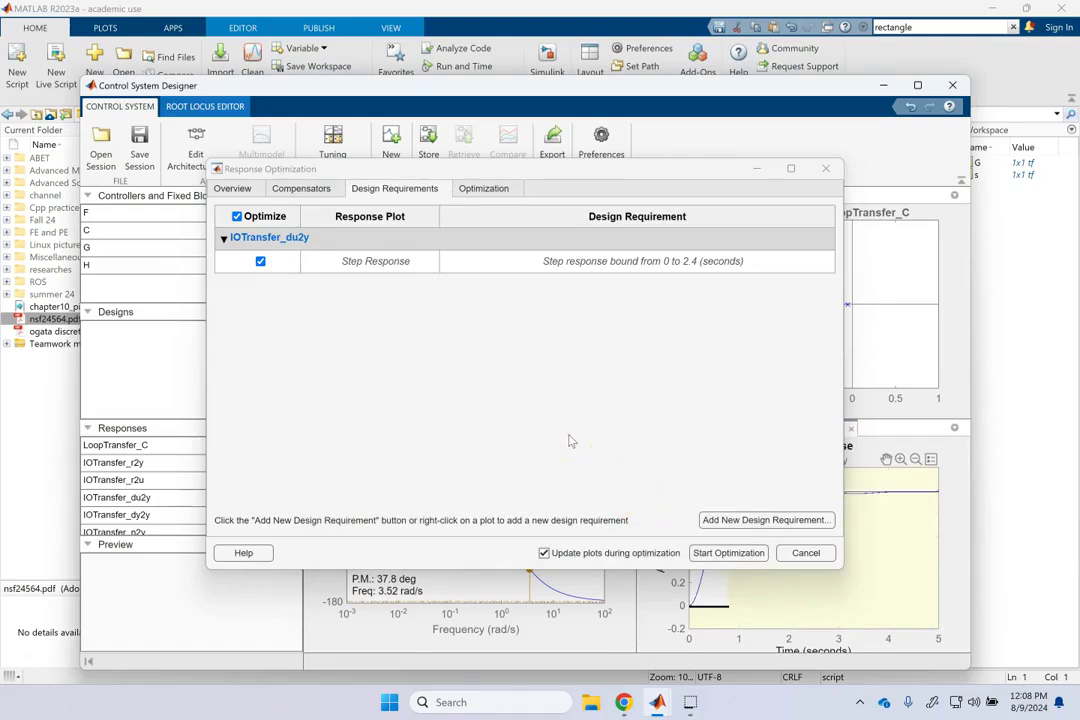
Hide the Procedure column in the optimization display options and start the optimization.
click(490, 189)
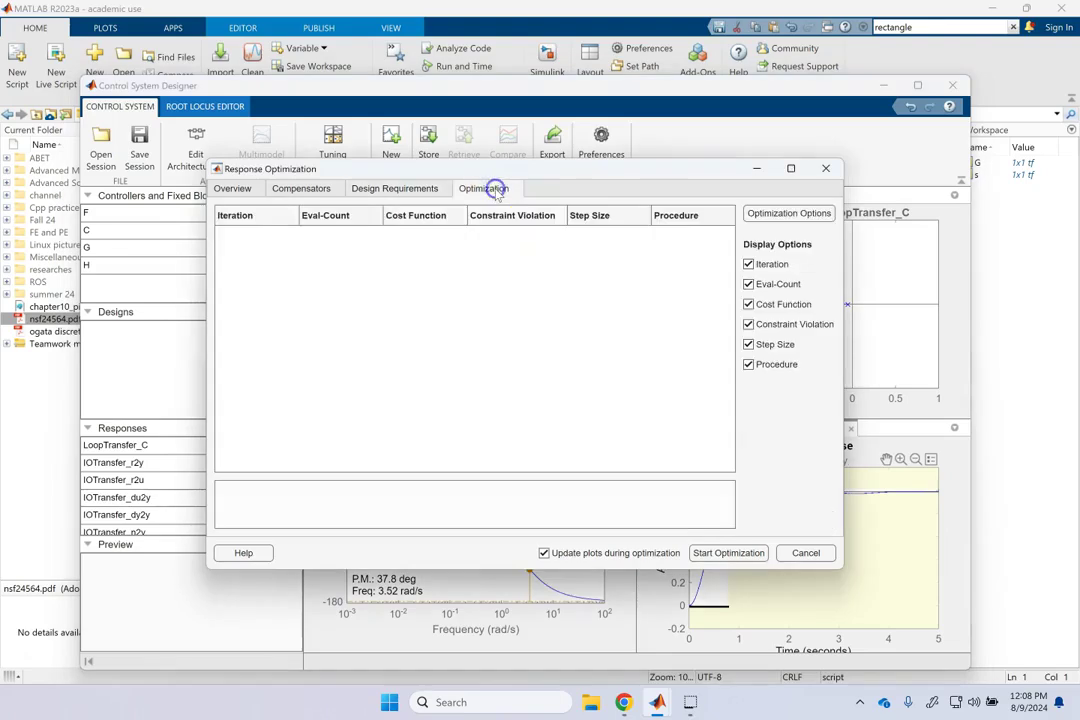
click(749, 365)
click(726, 554)
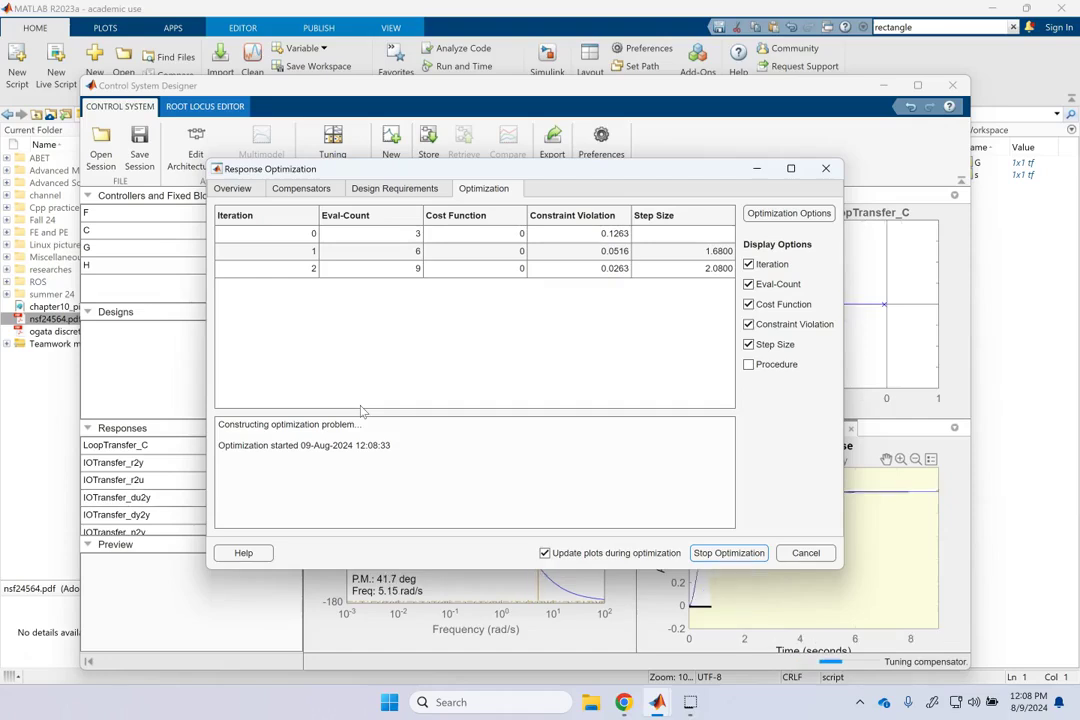
click(806, 215)
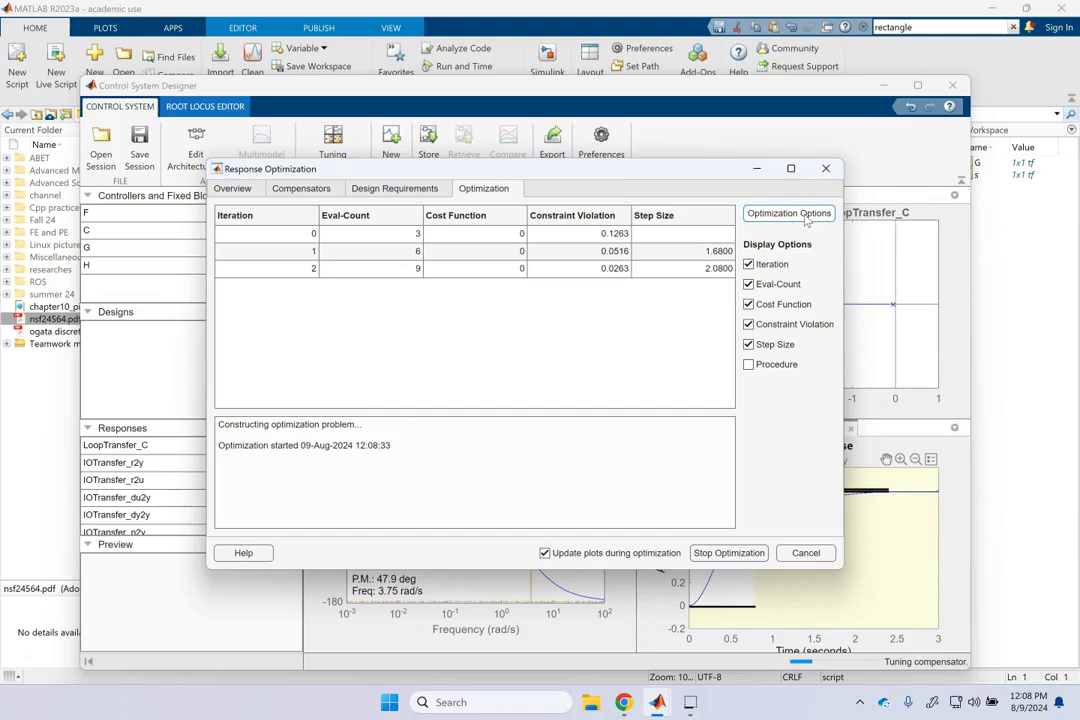
Review the optimization options, keeping Gradient descent with Active-Set, and cancel without changes.
click(806, 216)
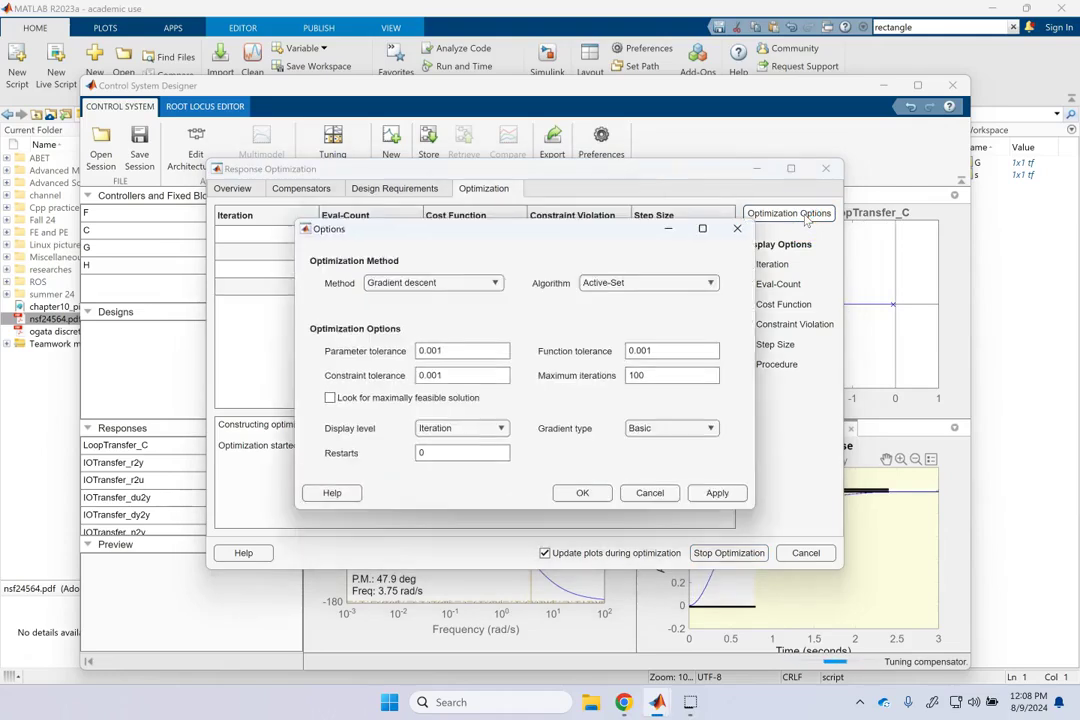
click(483, 282)
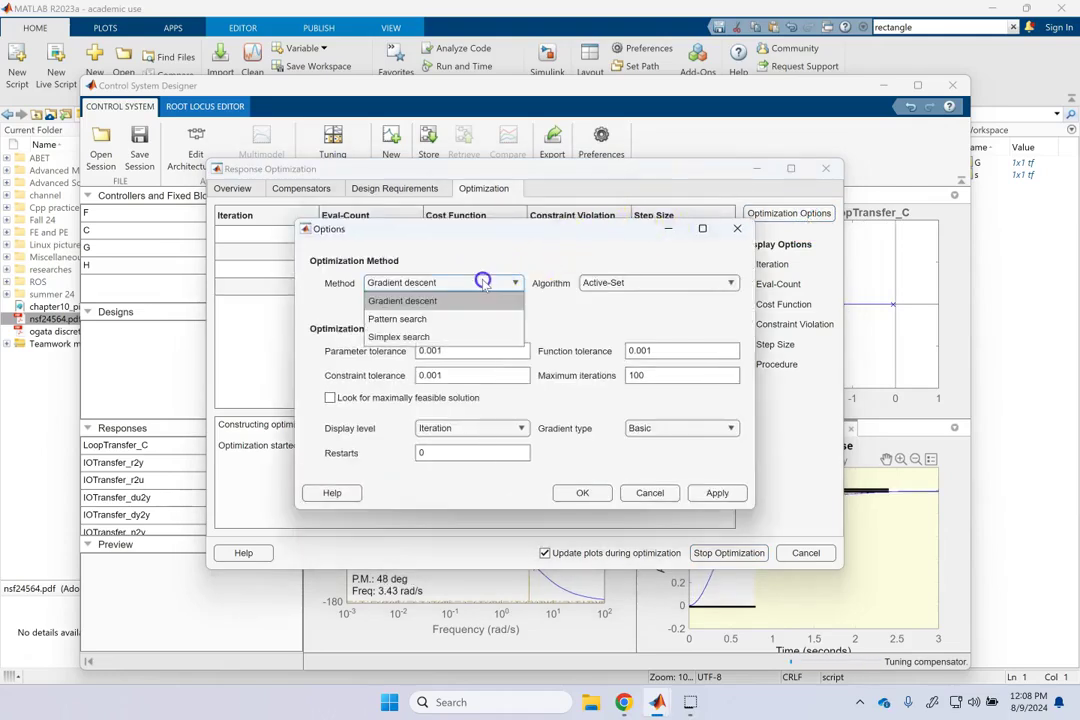
click(483, 284)
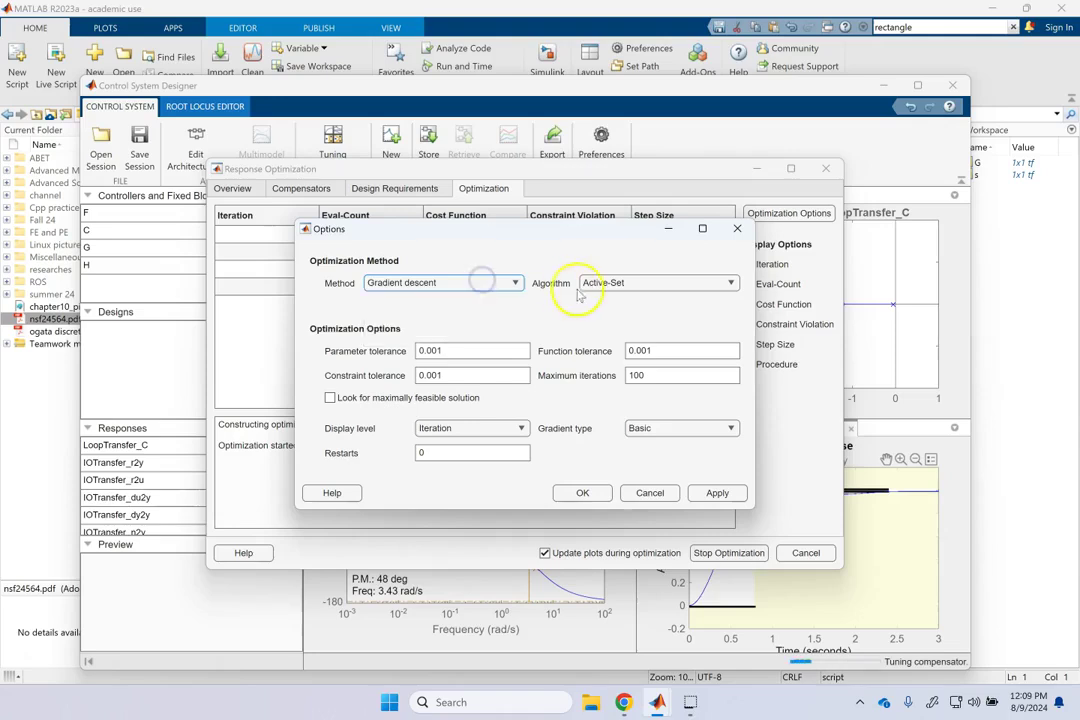
click(627, 284)
click(628, 286)
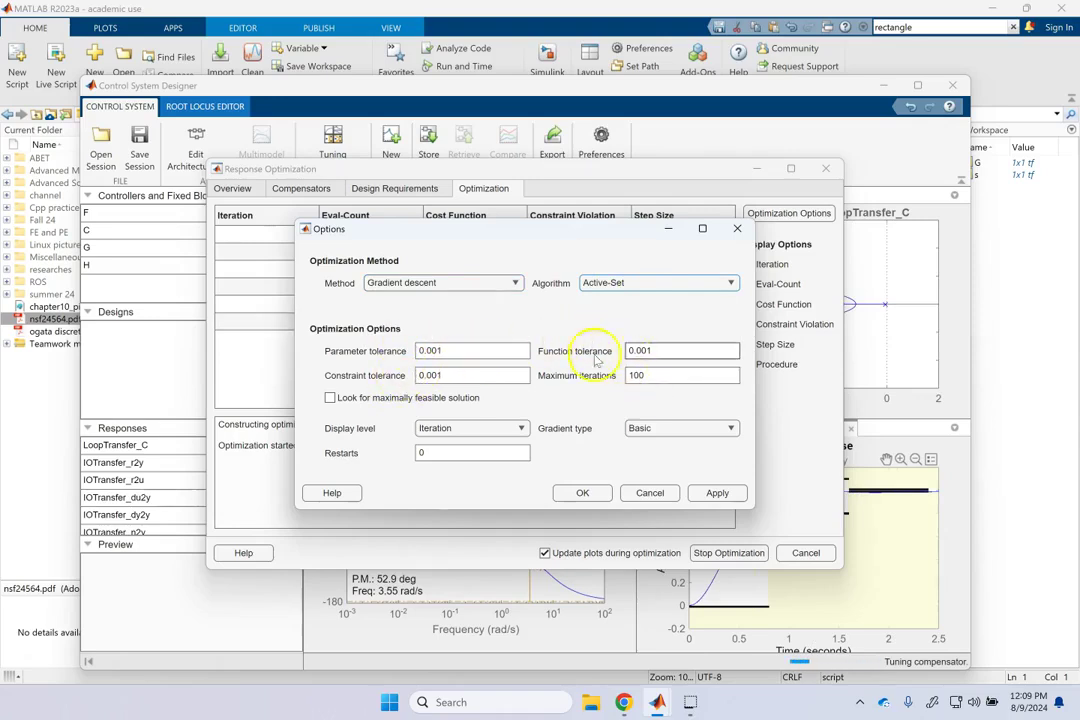
click(650, 493)
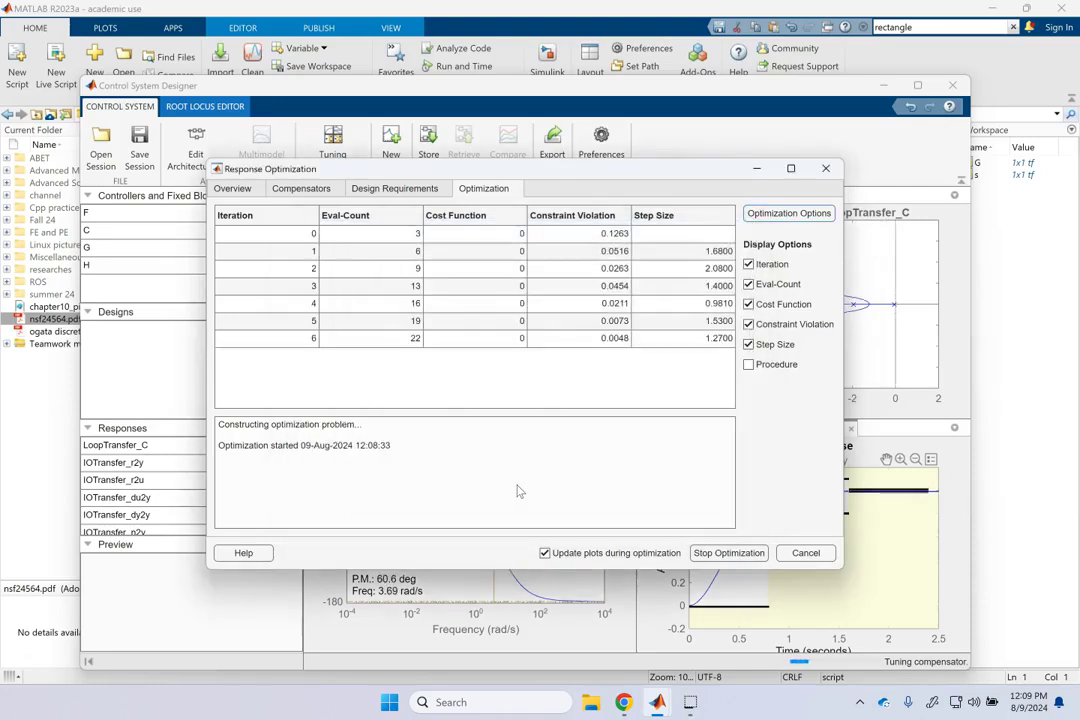
Let the optimization finish at iteration 7 with a feasible solution, violation 1.0770e-04.
click(398, 342)
click(361, 380)
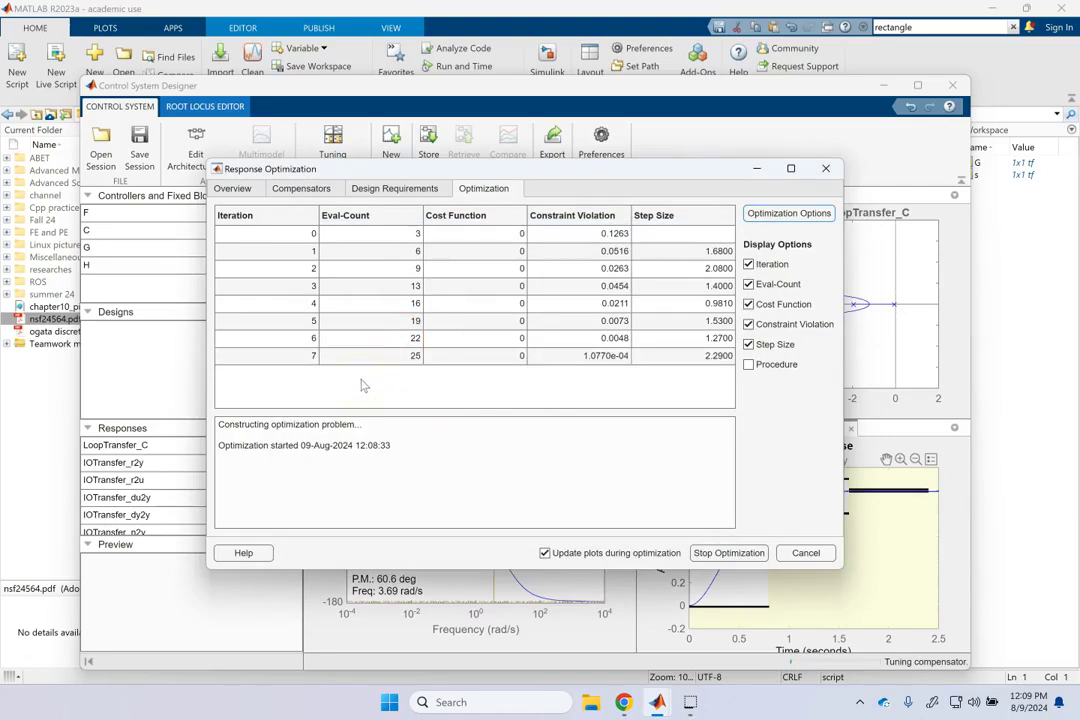
click(357, 381)
click(290, 502)
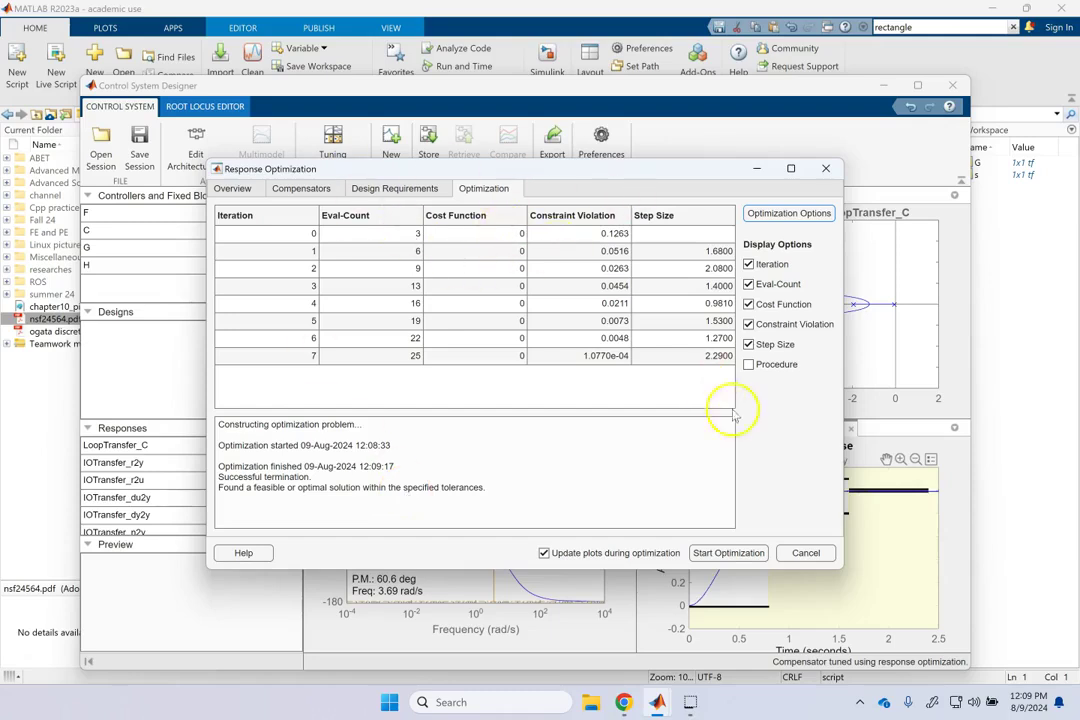
Close Response Optimization and maximize the designer to inspect the 60.6 deg phase margin plots.
click(805, 552)
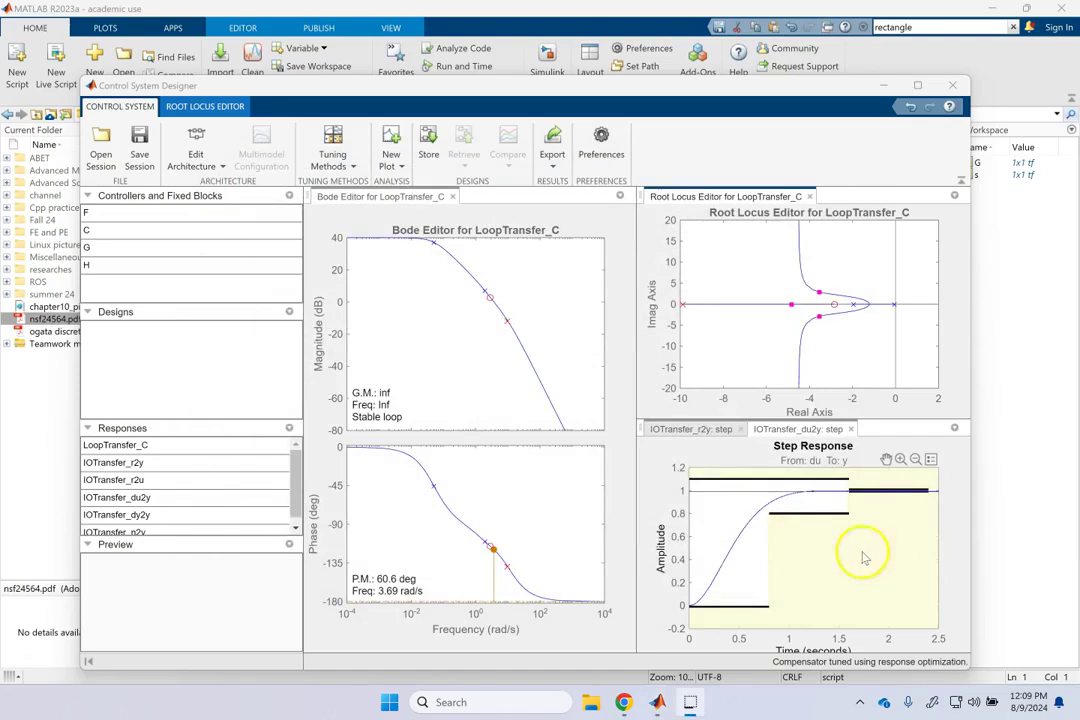
click(917, 85)
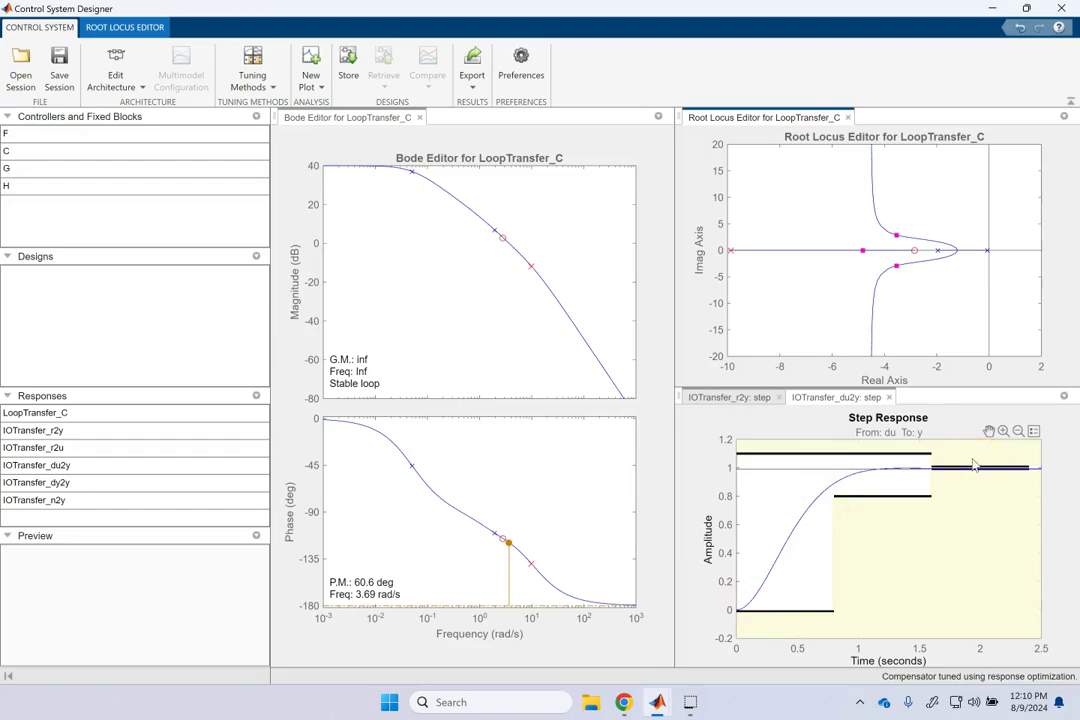
Store the tuned design as Design1, preview C = 3.4816 (s+2.834)/(s+9.867), and show export choices.
click(348, 66)
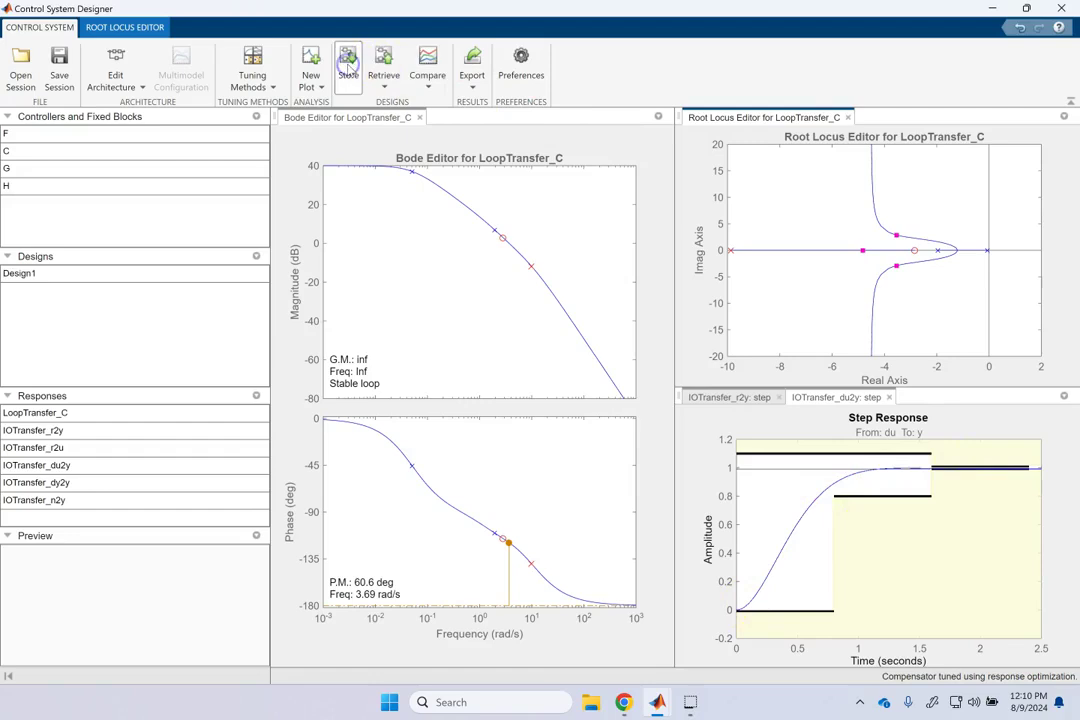
click(28, 276)
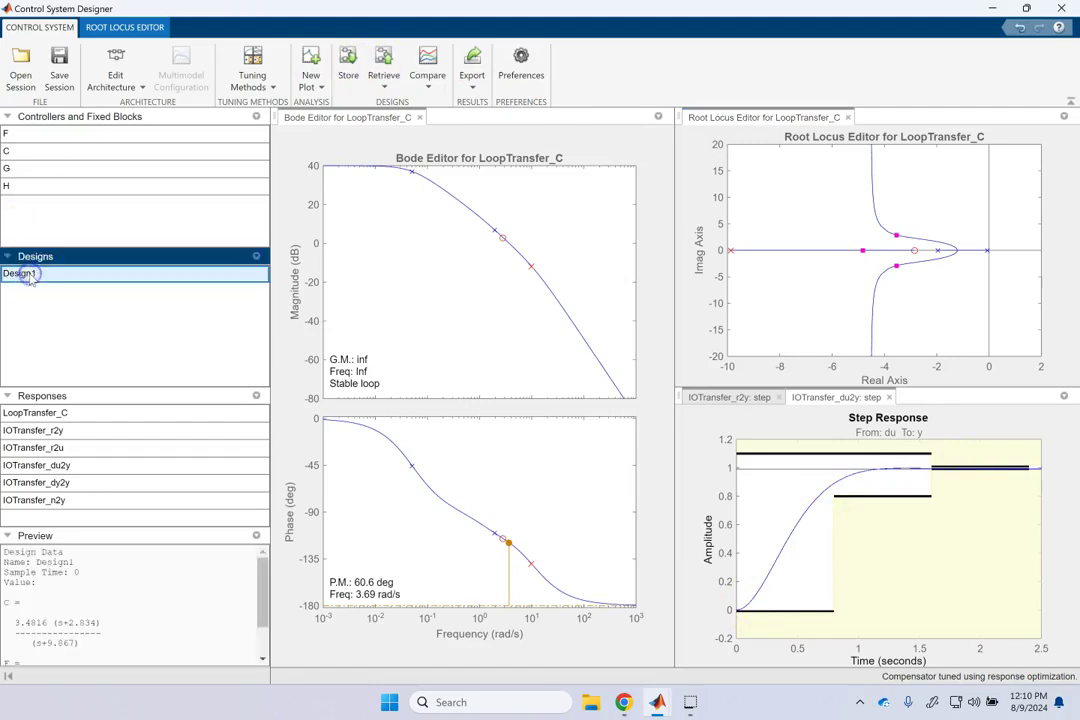
scroll(133, 617, down, 2)
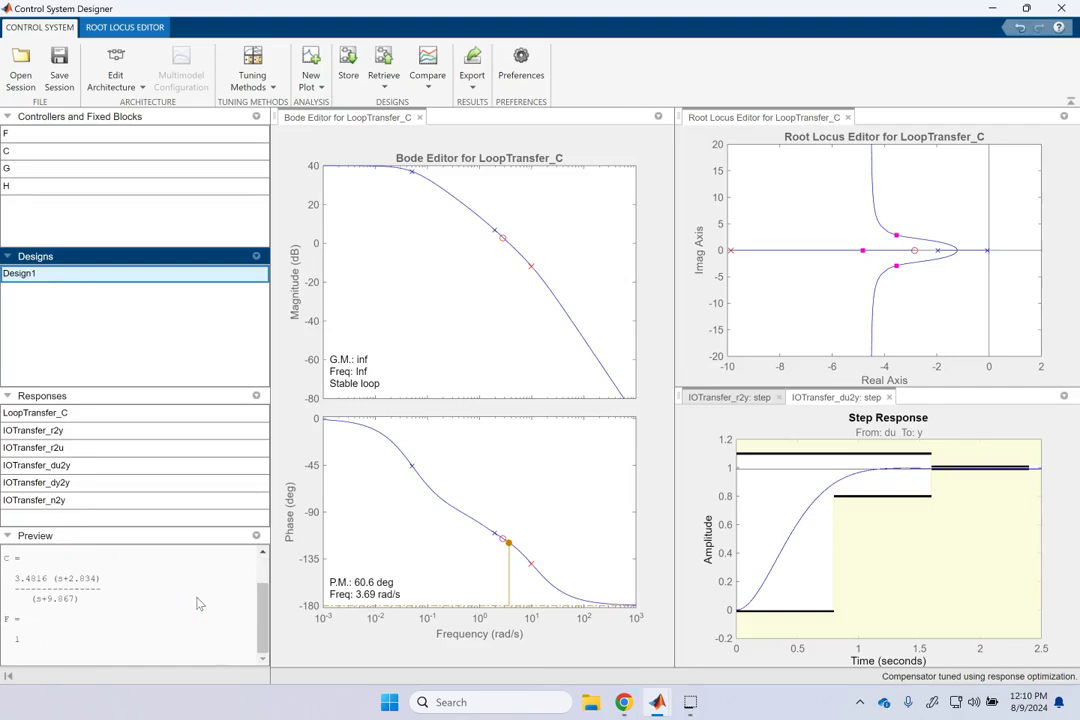
click(472, 86)
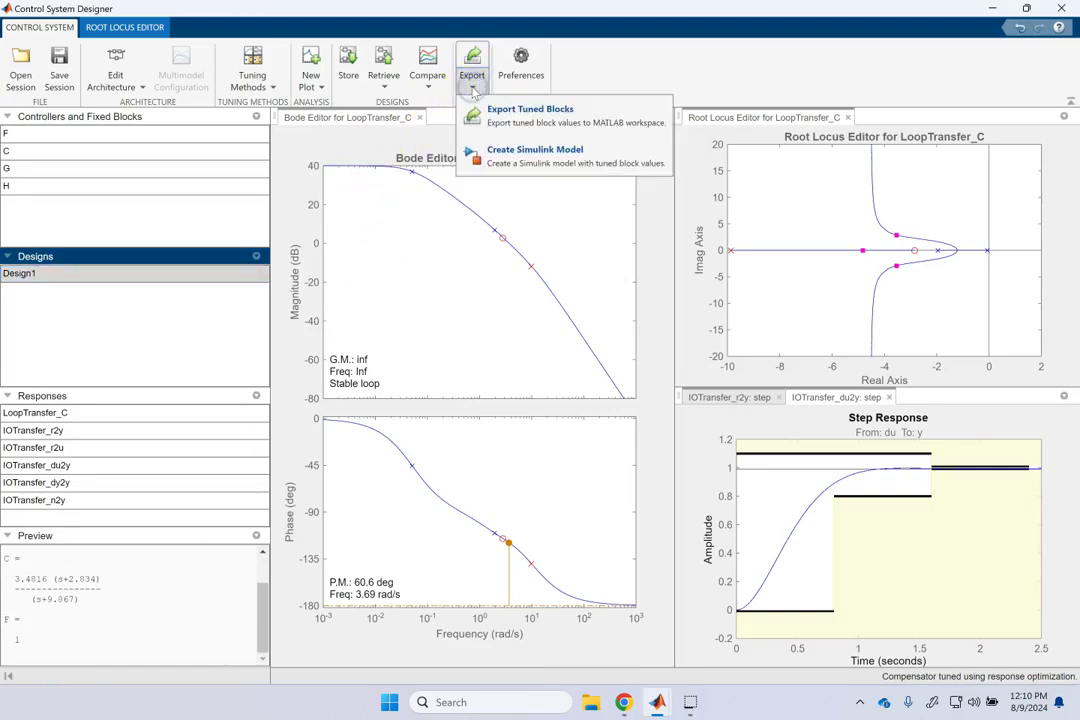
click(537, 116)
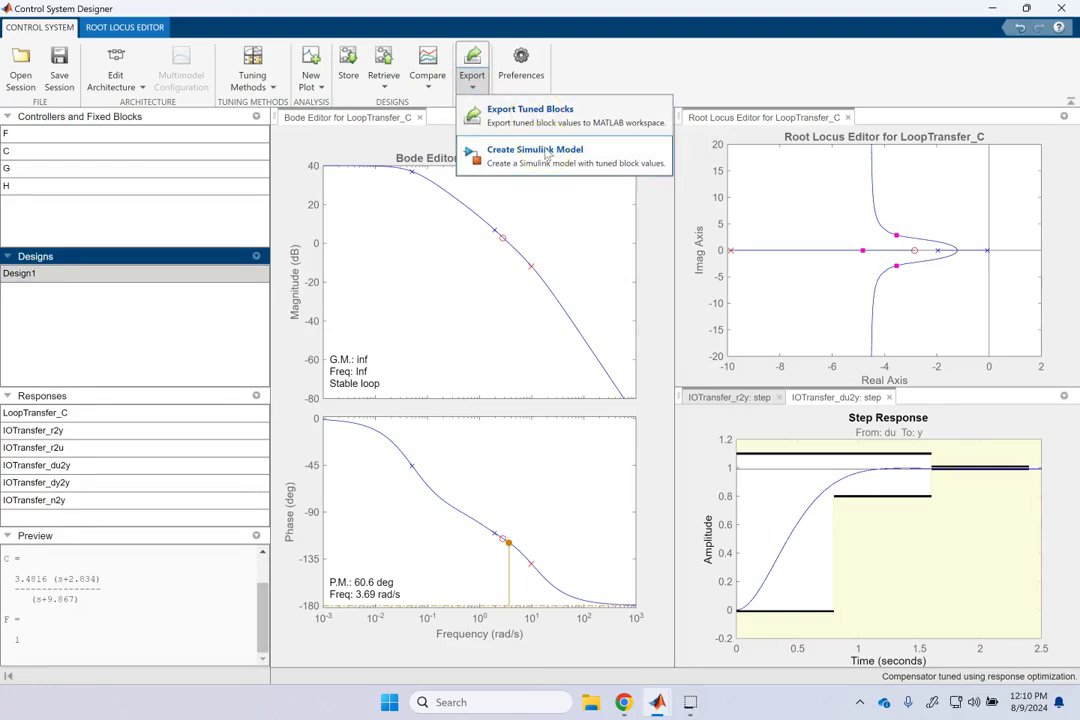
Generate the Simulink model Feedback_Configuration_1, overwriting workspace variables, then choose Export Tuned Blocks.
click(546, 152)
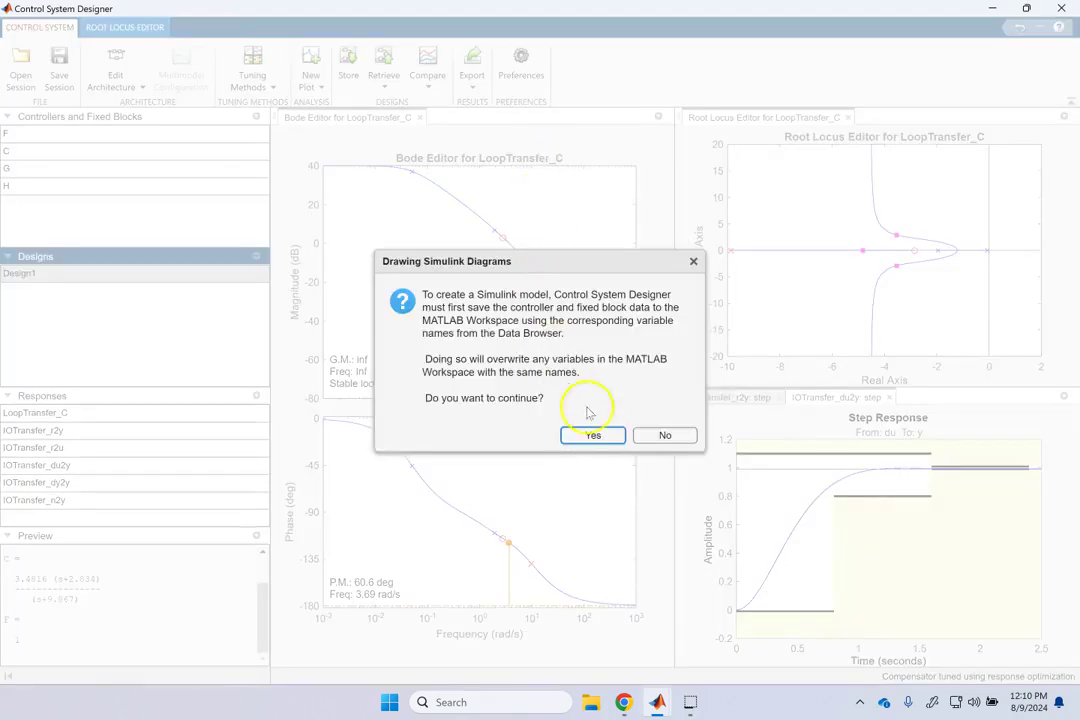
click(593, 435)
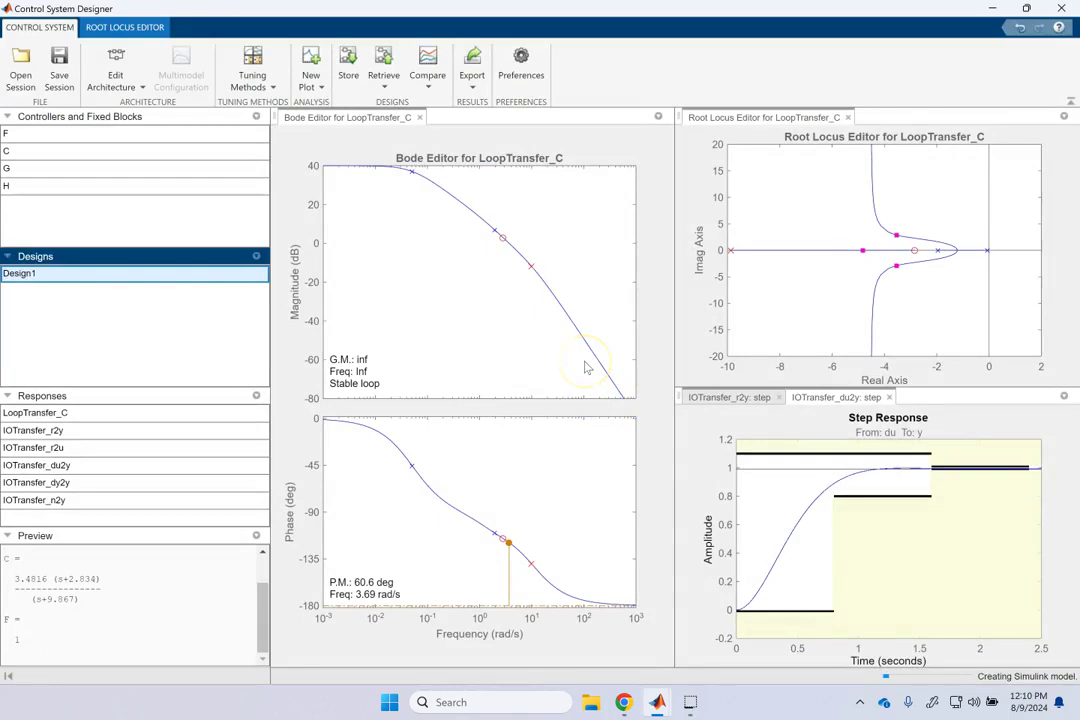
click(472, 75)
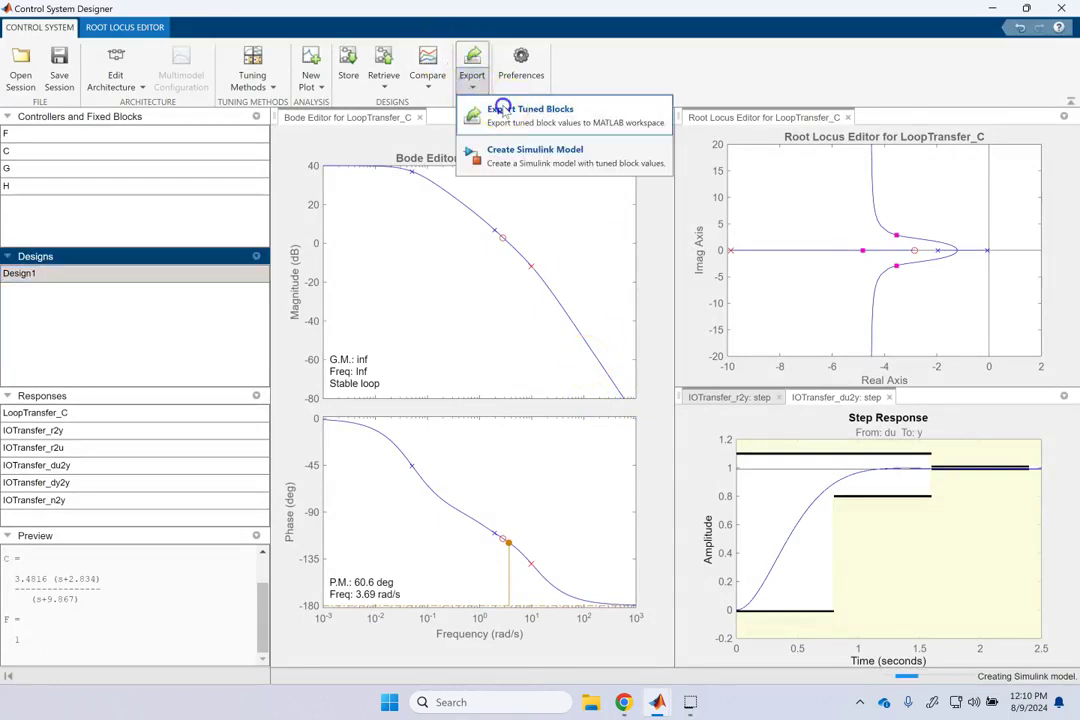
click(502, 110)
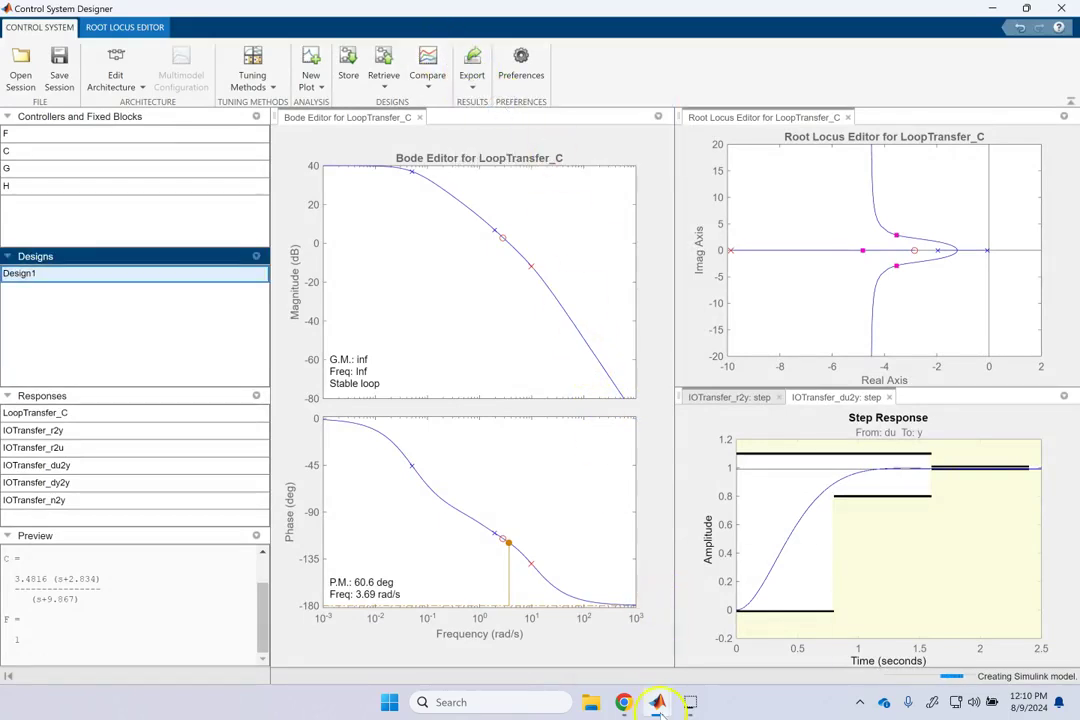
Bring the main MATLAB window forward and widen the workspace variable list.
mouse_move(657, 703)
click(559, 622)
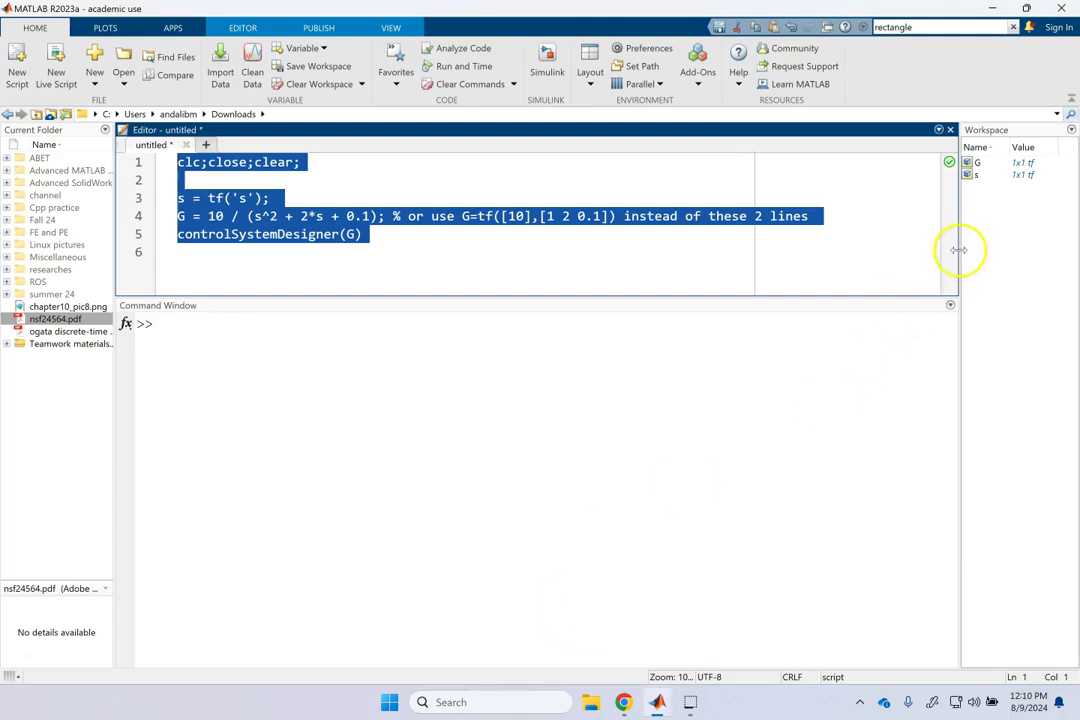
drag(958, 250, 694, 248)
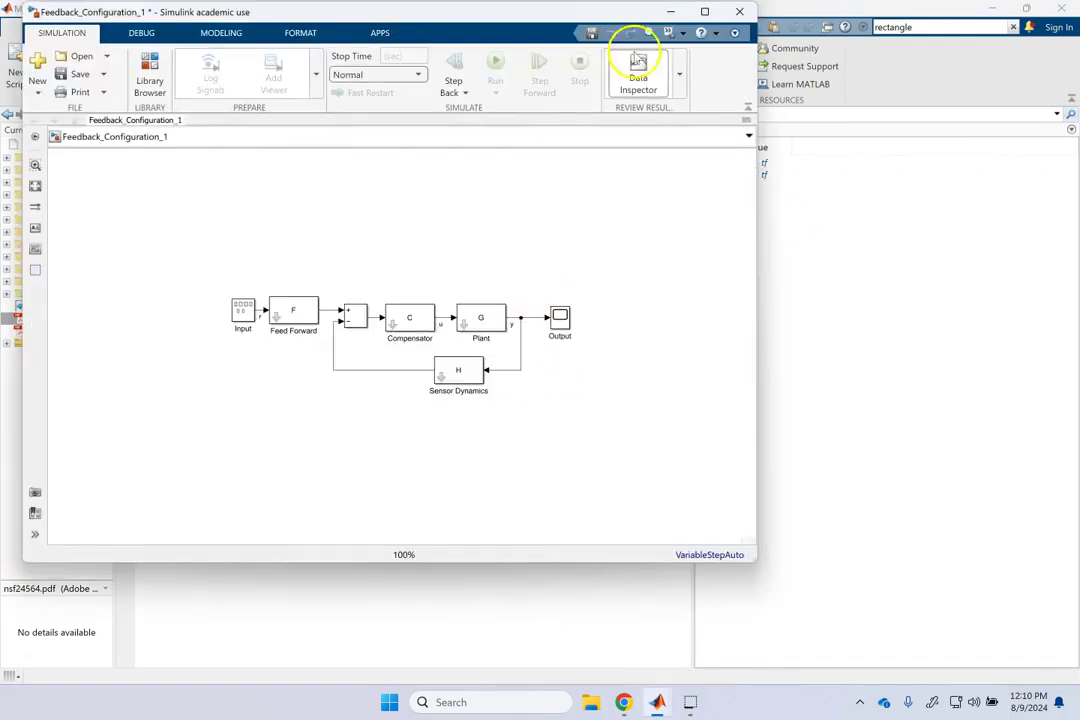
Maximize the Simulink model and export compensator C to the workspace, overwriting the existing C.
click(704, 11)
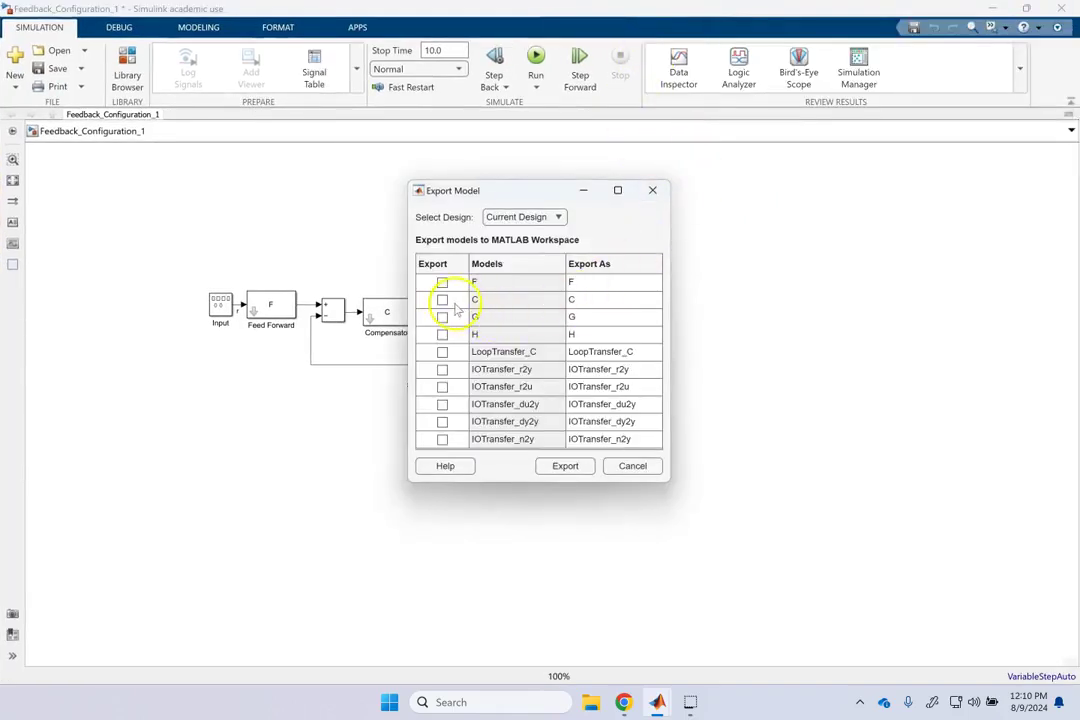
click(443, 301)
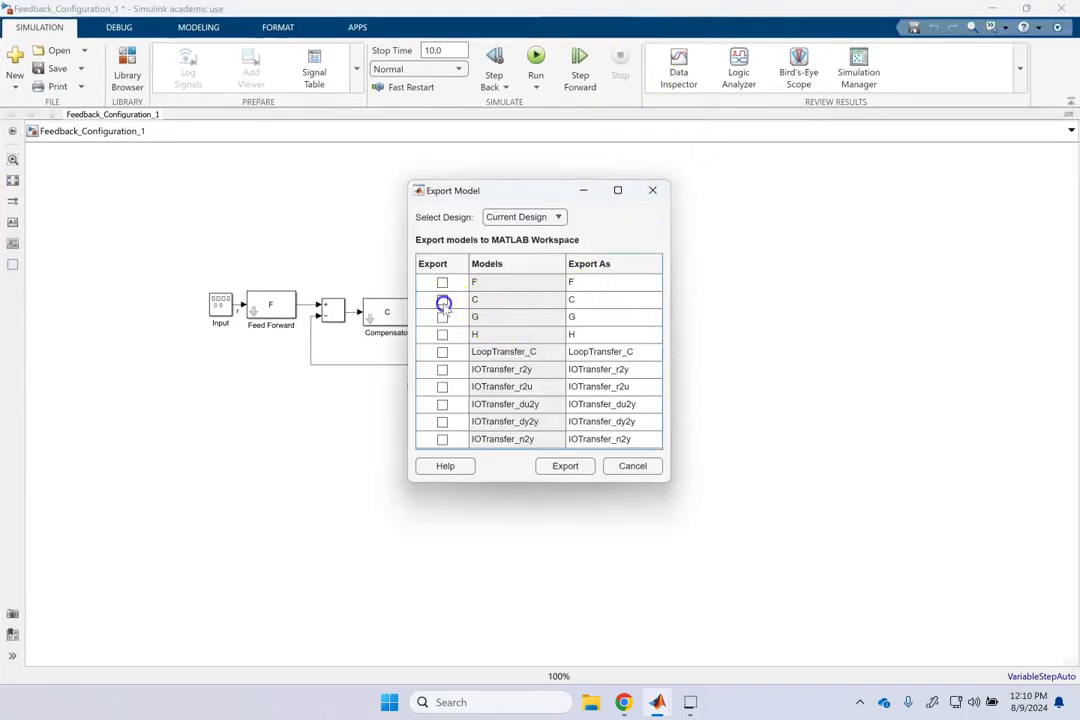
click(553, 466)
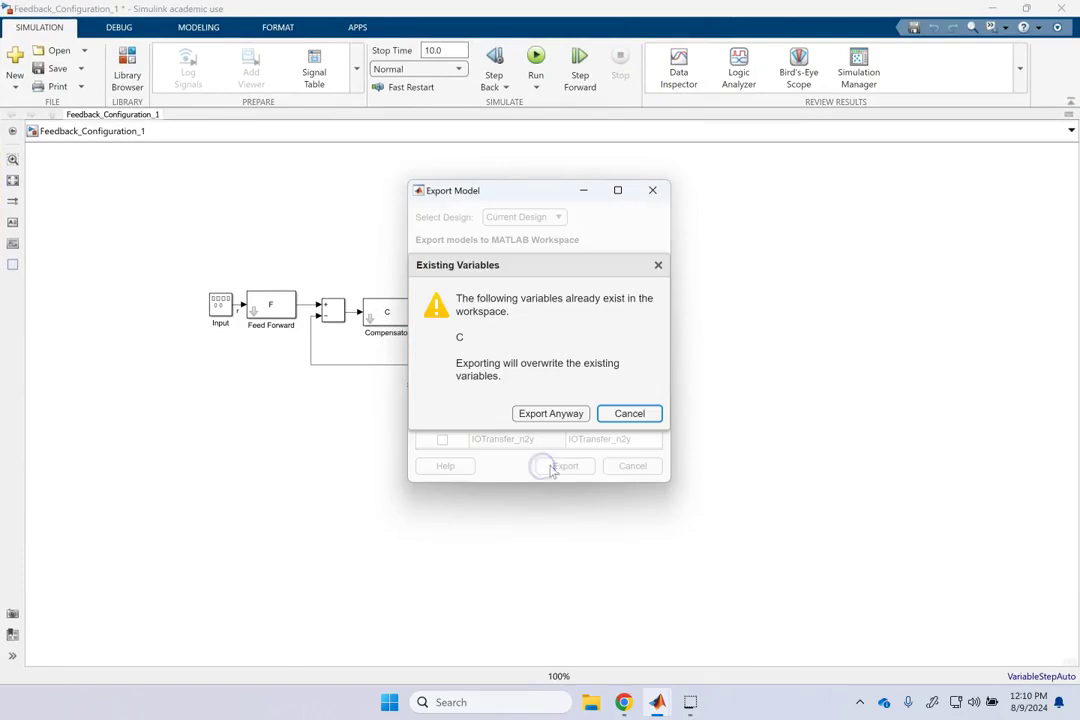
click(551, 414)
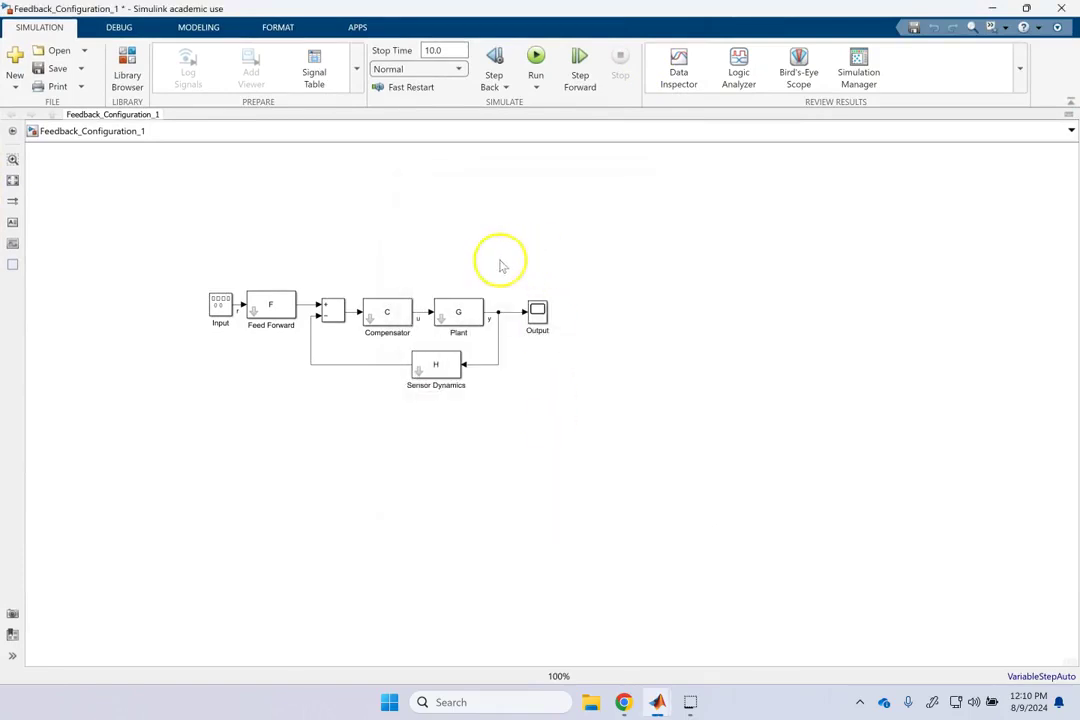
Inspect the Plant and Compensator block parameters, closing both without changes.
scroll(410, 321, down, 3)
scroll(413, 331, up, 5)
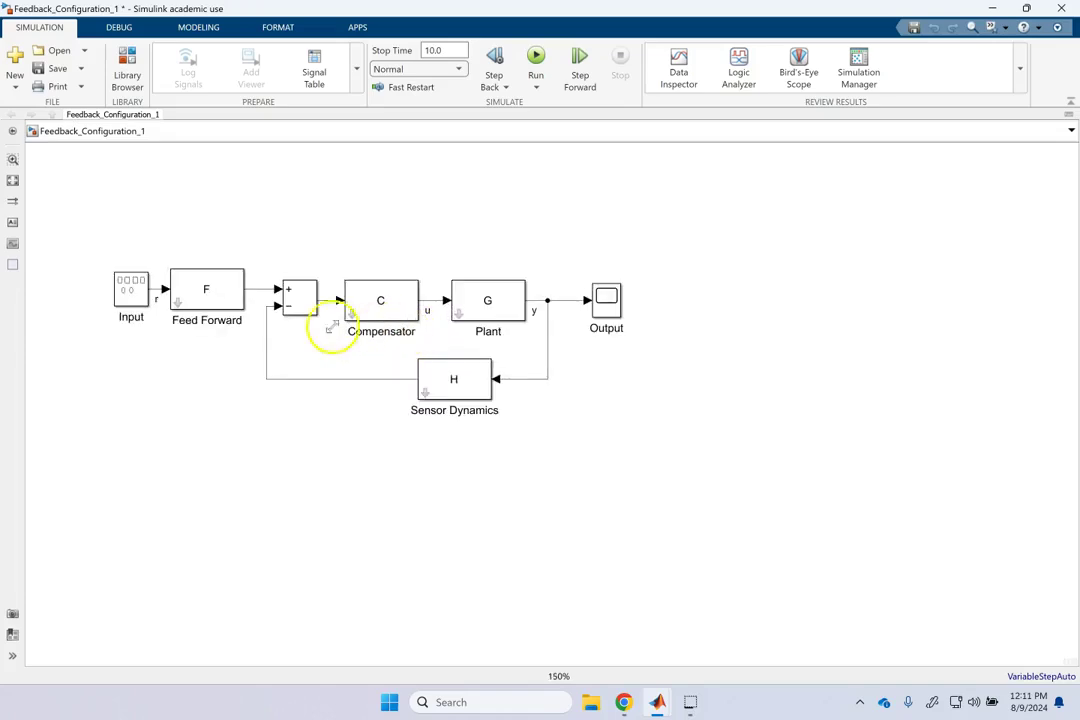
double_click(474, 308)
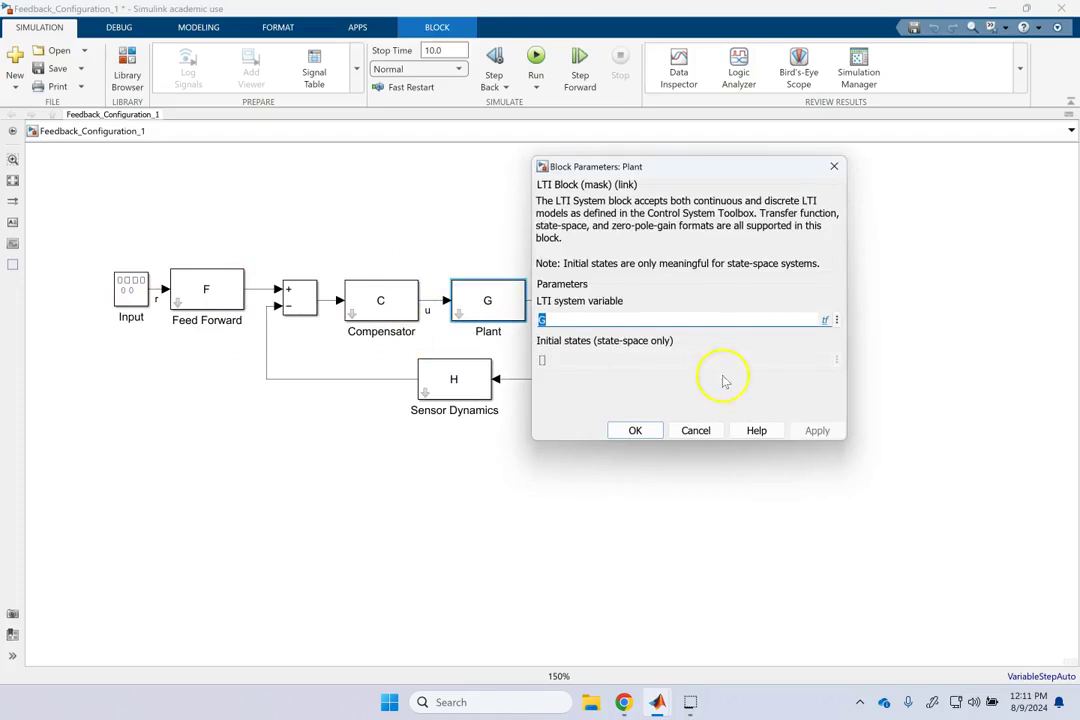
click(695, 430)
double_click(362, 303)
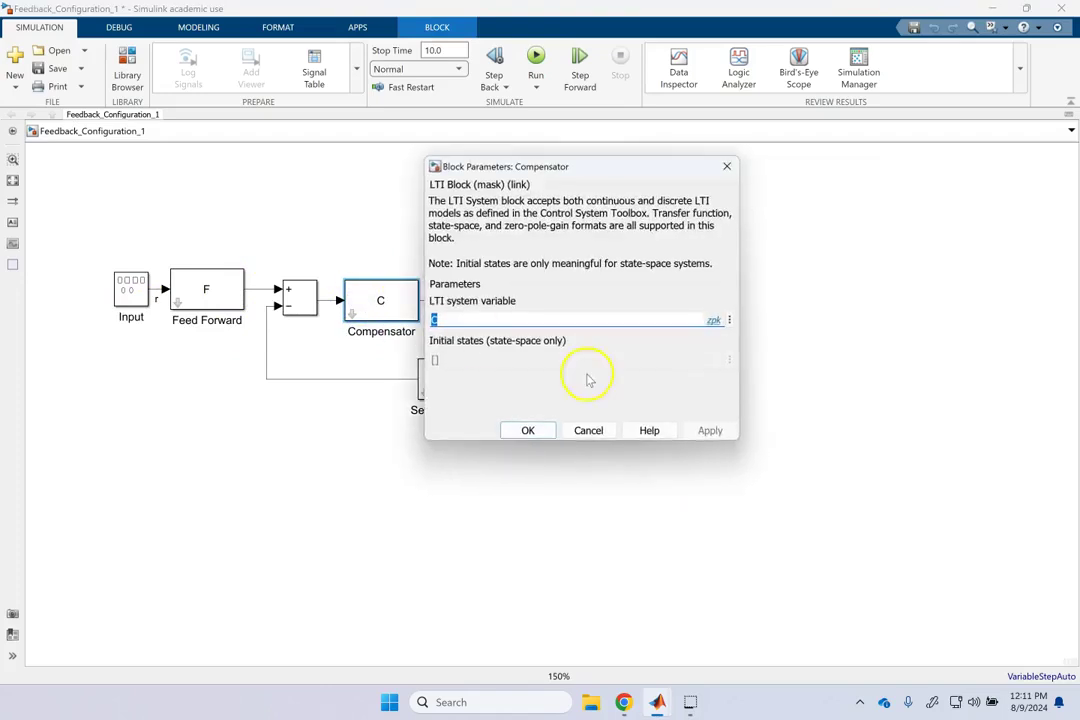
click(594, 430)
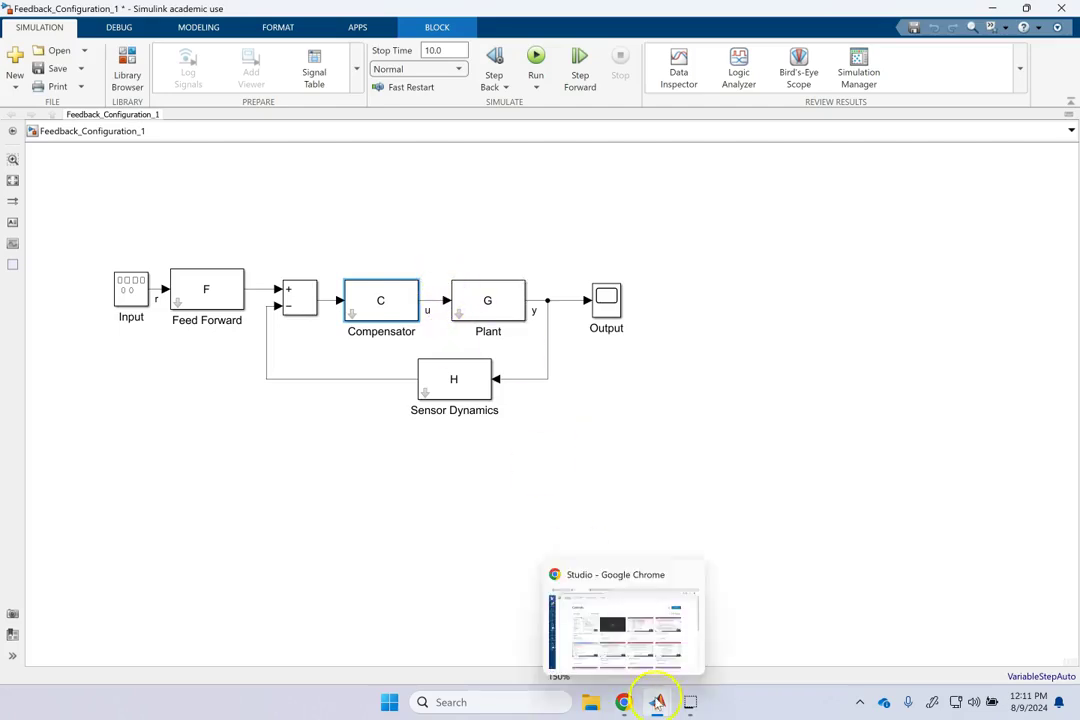
Display C in the Command Window, showing 3.4816 (s+2.834)/(s+9.867).
mouse_move(656, 701)
click(496, 642)
click(757, 376)
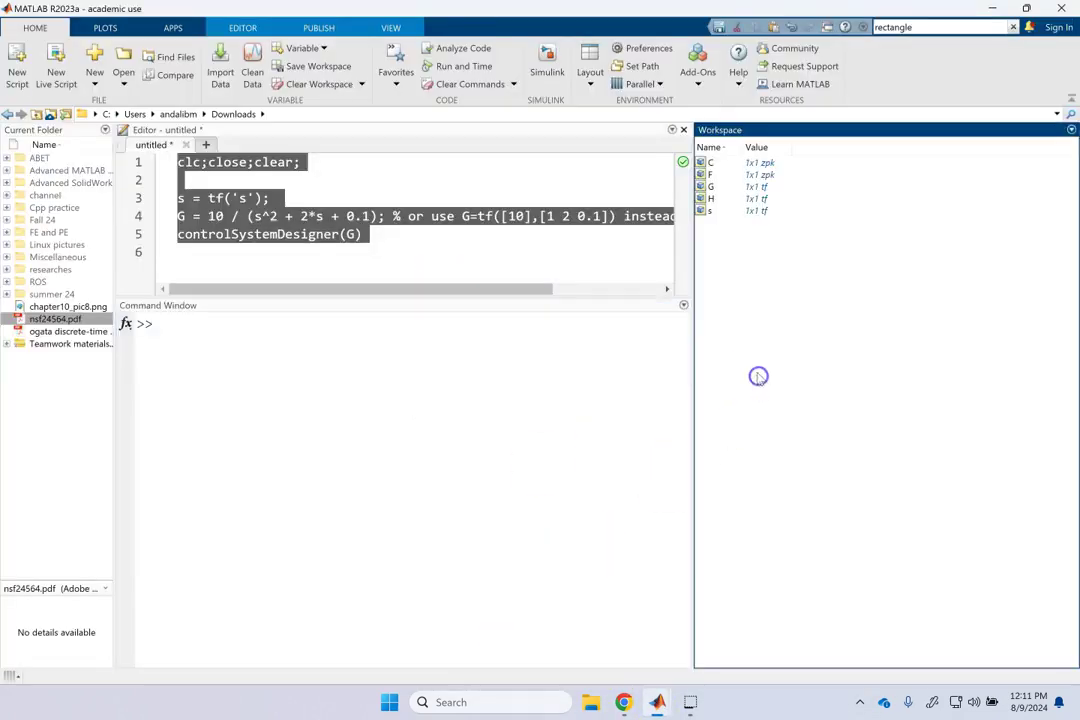
click(465, 428)
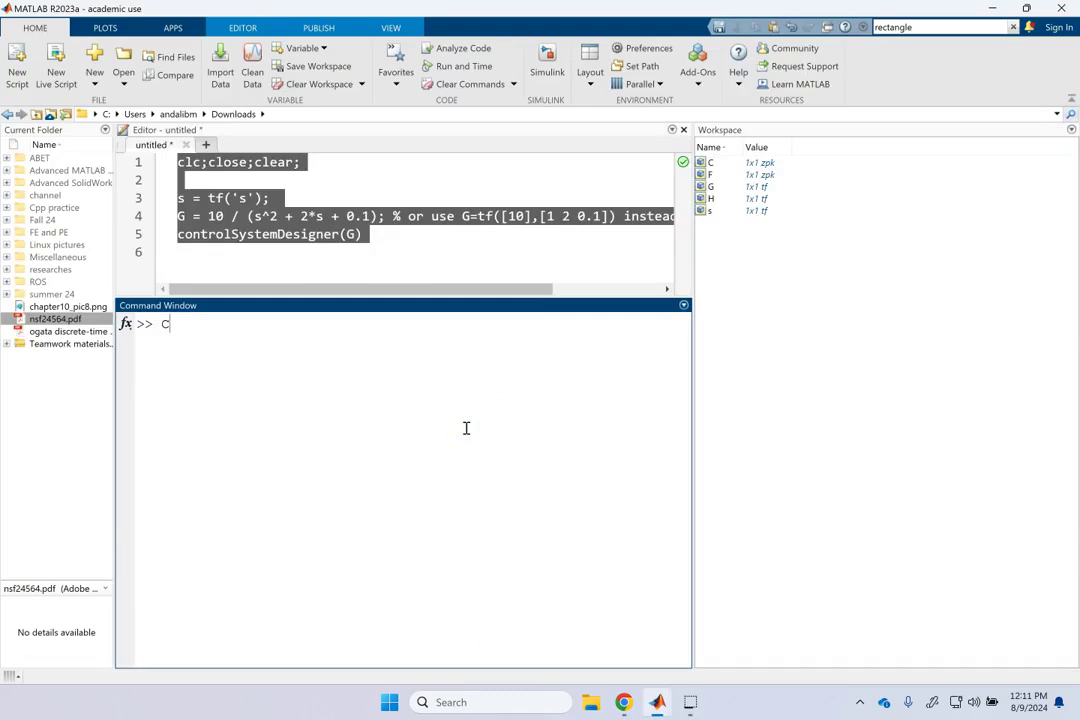
text(C)
key(Return)
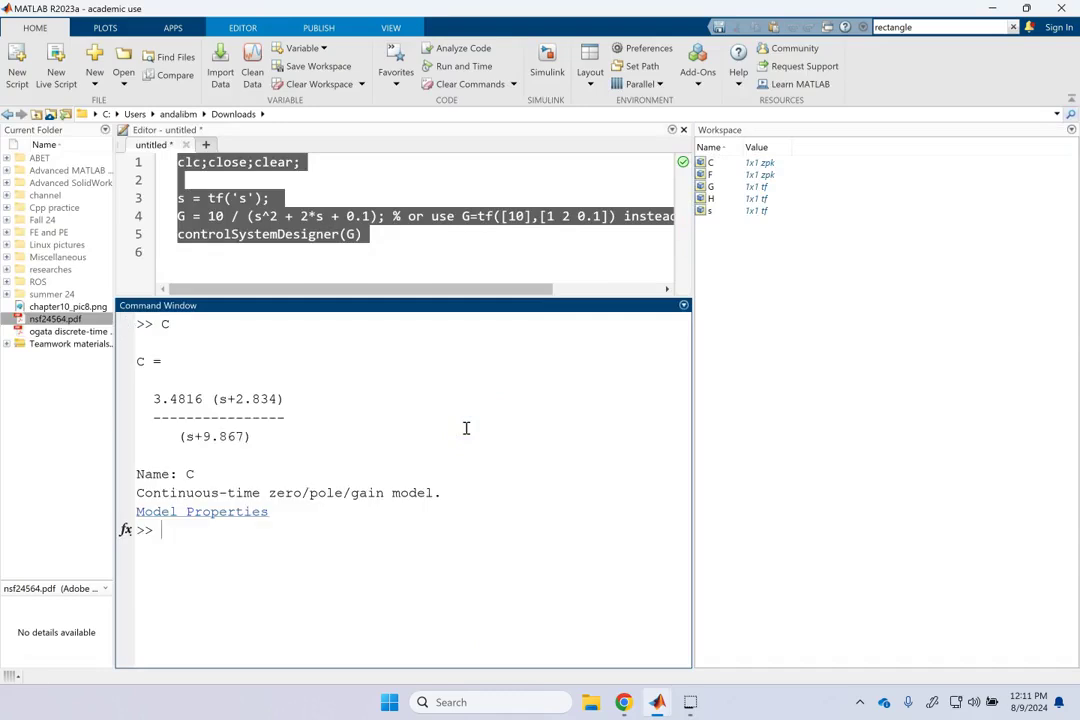
Close the Feedback_Configuration_1 model without saving.
mouse_move(656, 701)
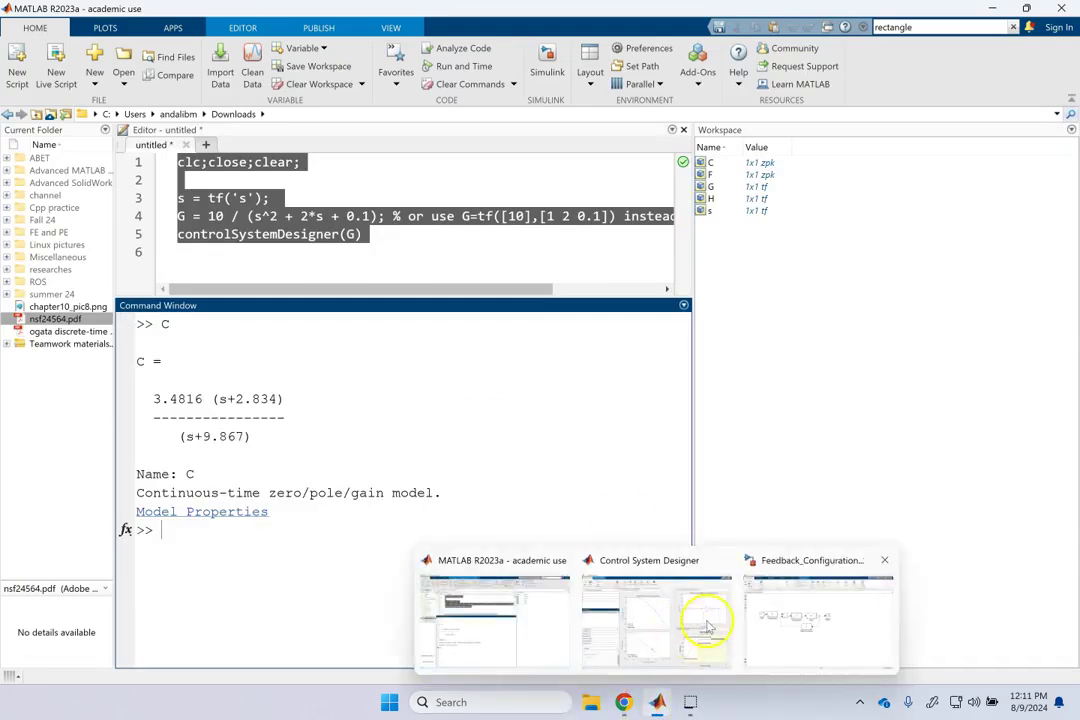
click(884, 560)
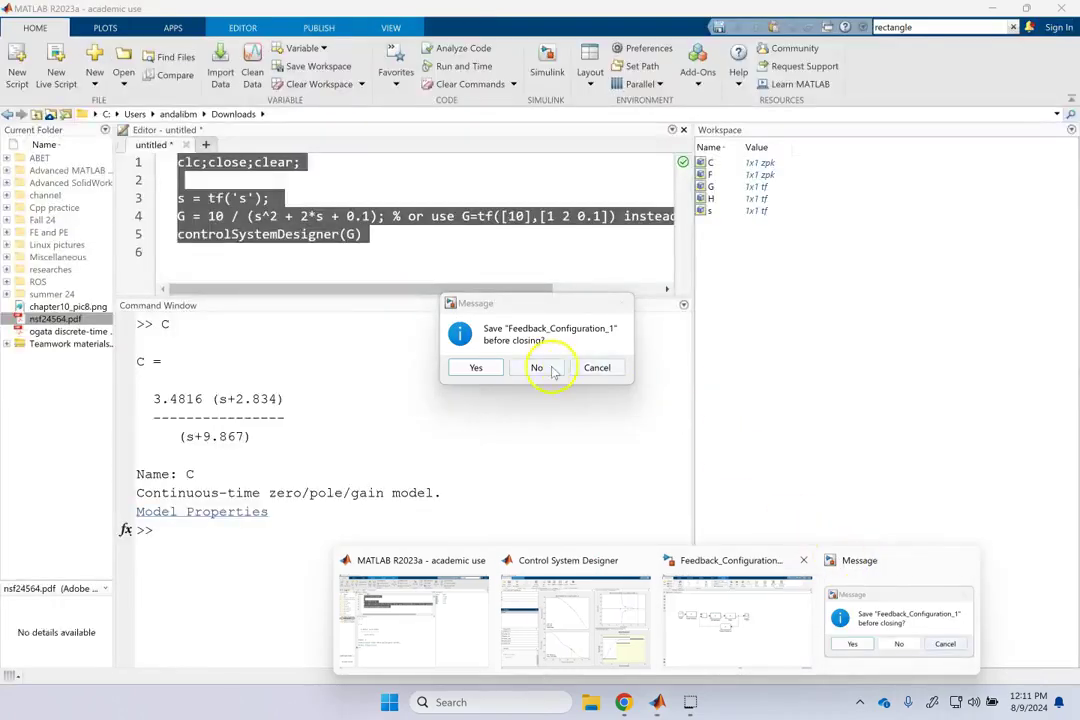
click(553, 372)
Bring Control System Designer forward and narrow its side panels to widen the plots.
mouse_move(656, 699)
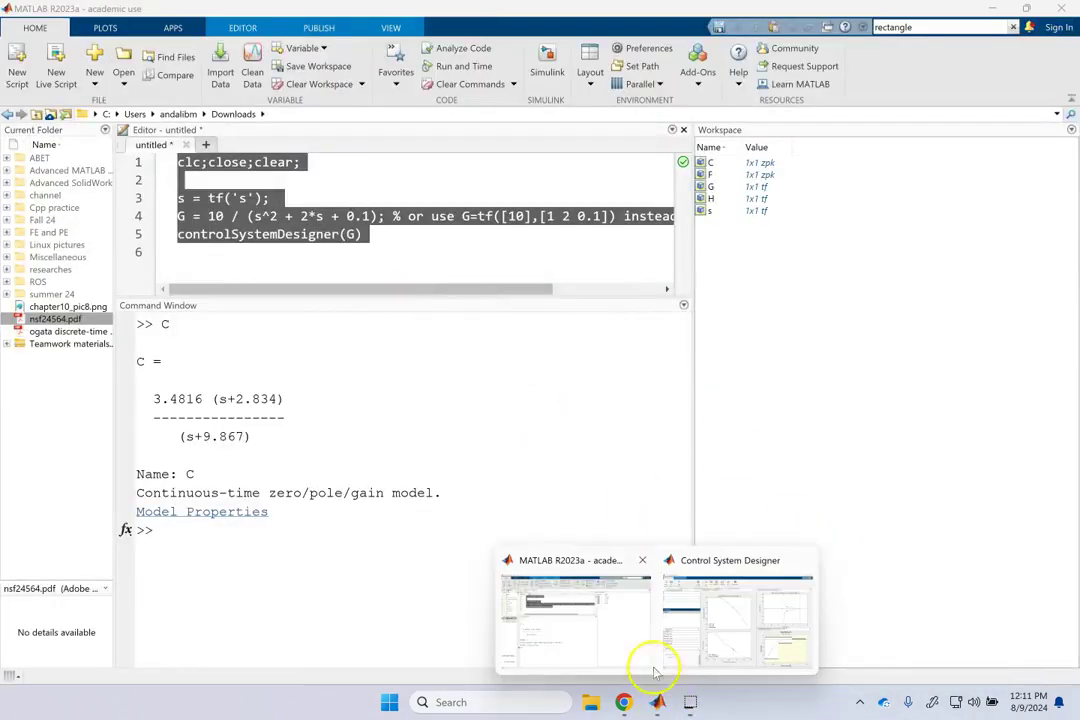
click(725, 628)
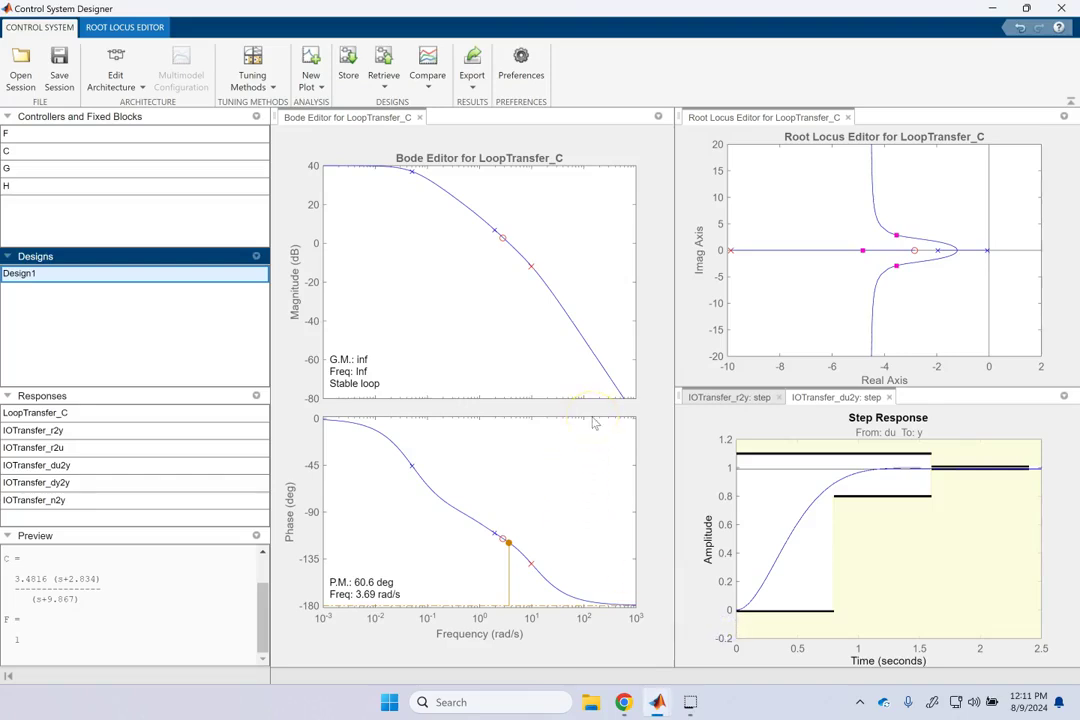
drag(270, 228, 159, 232)
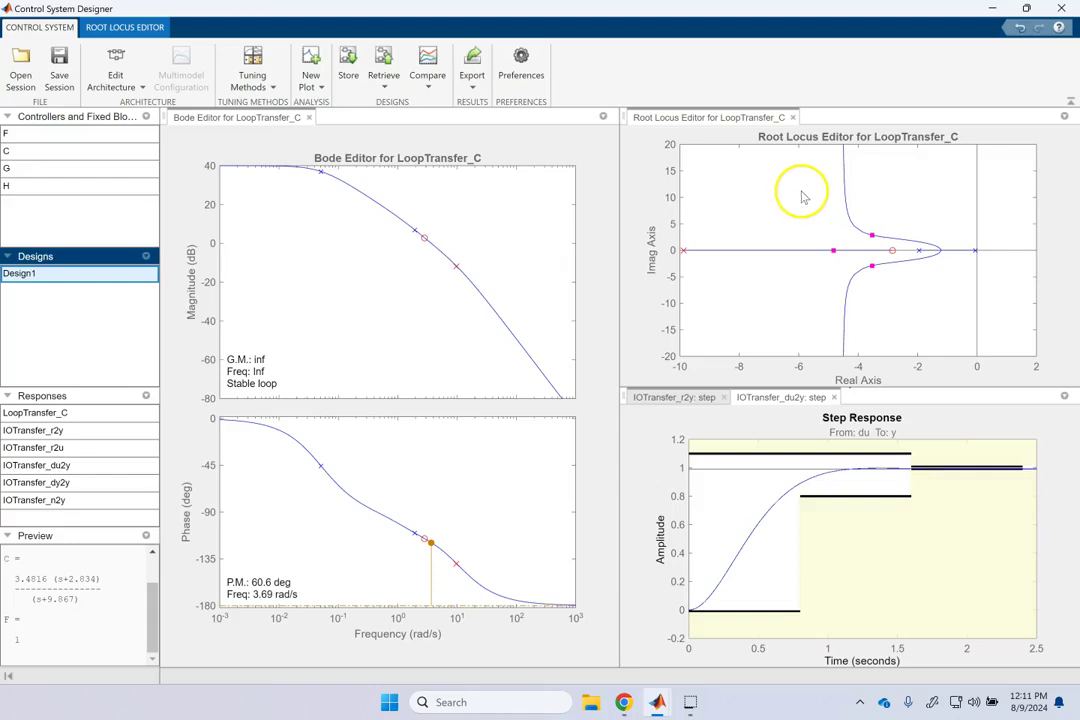
Look over the automated Tuning Methods options, then dismiss the list.
click(273, 88)
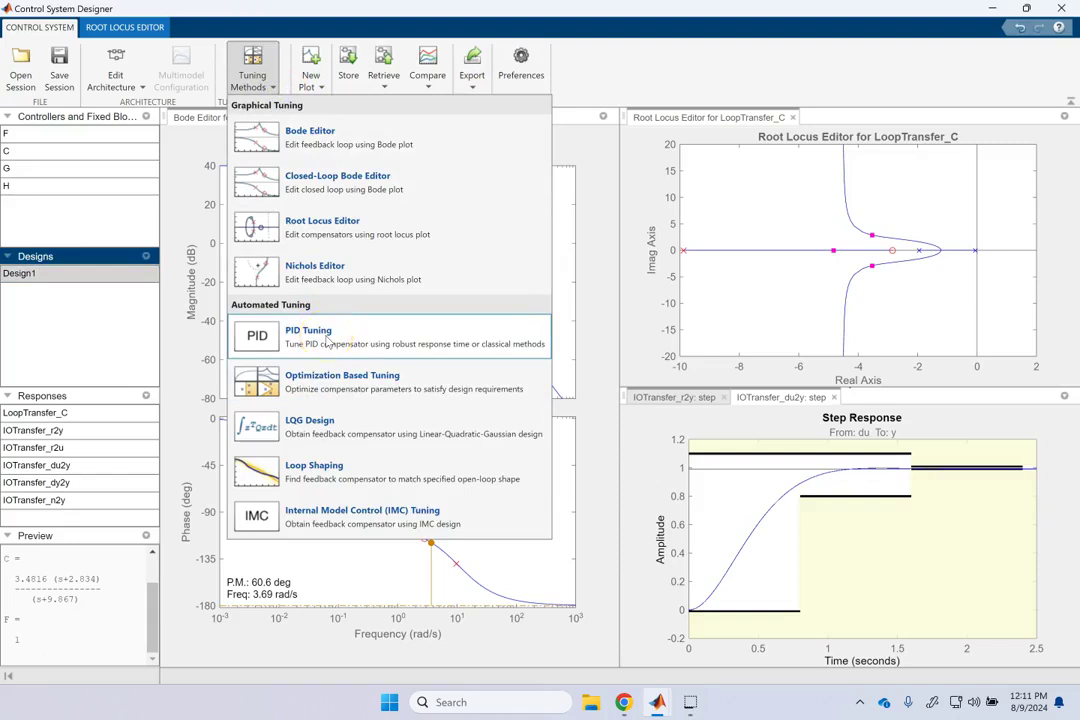
click(348, 440)
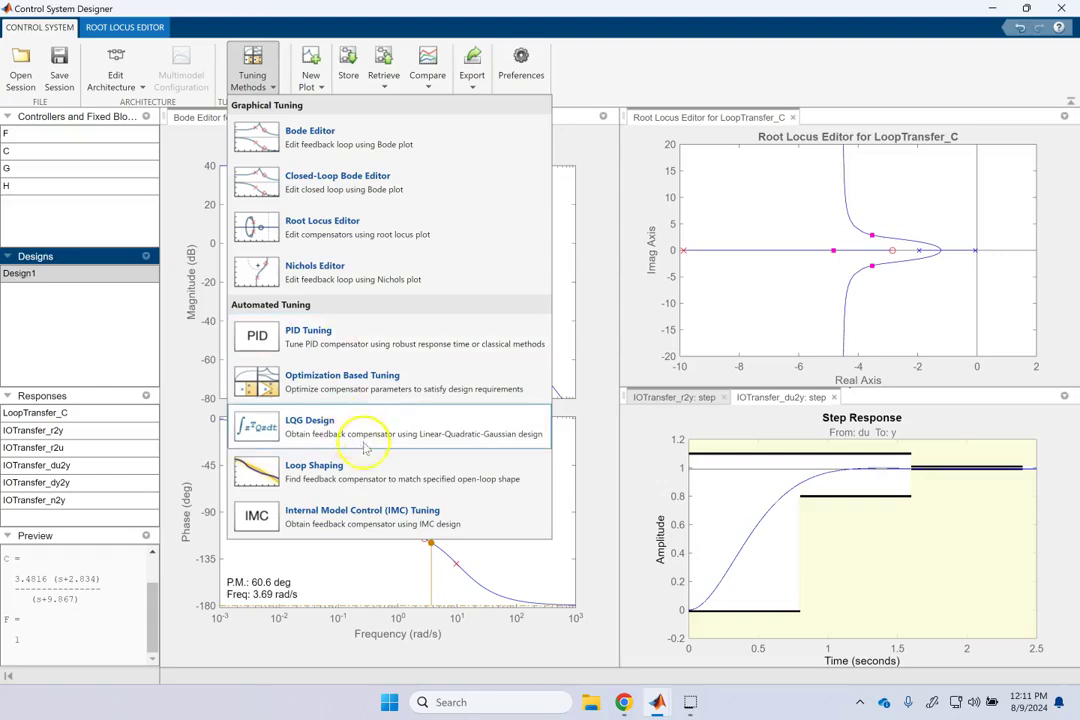
click(604, 230)
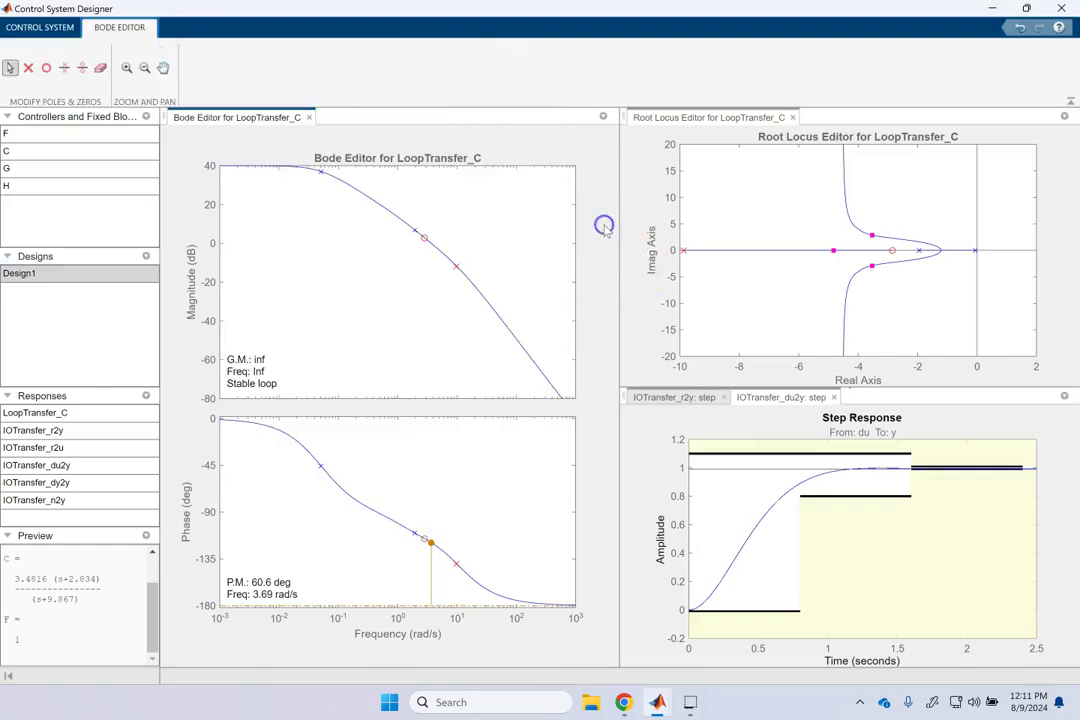
click(66, 29)
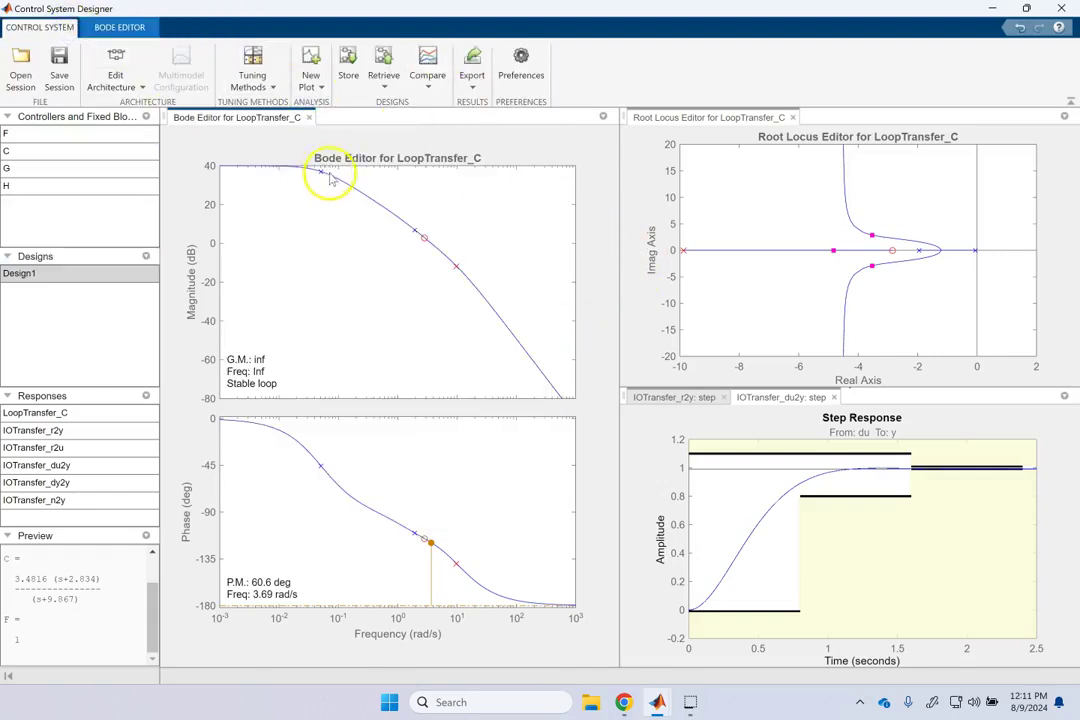
click(144, 87)
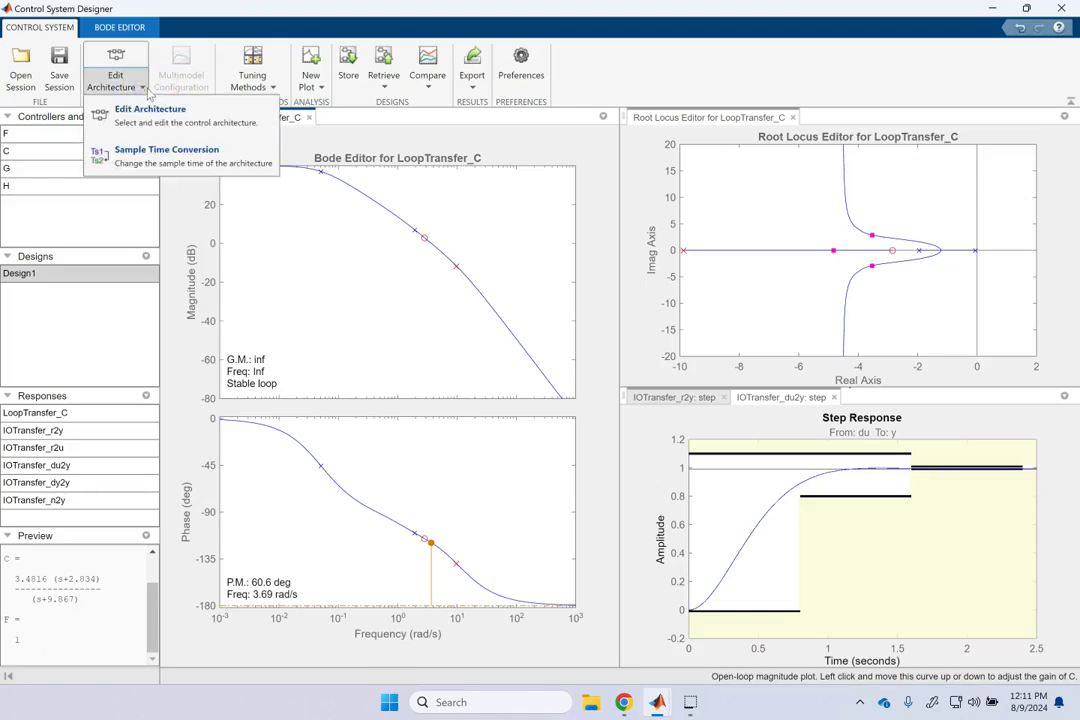
click(181, 129)
click(181, 130)
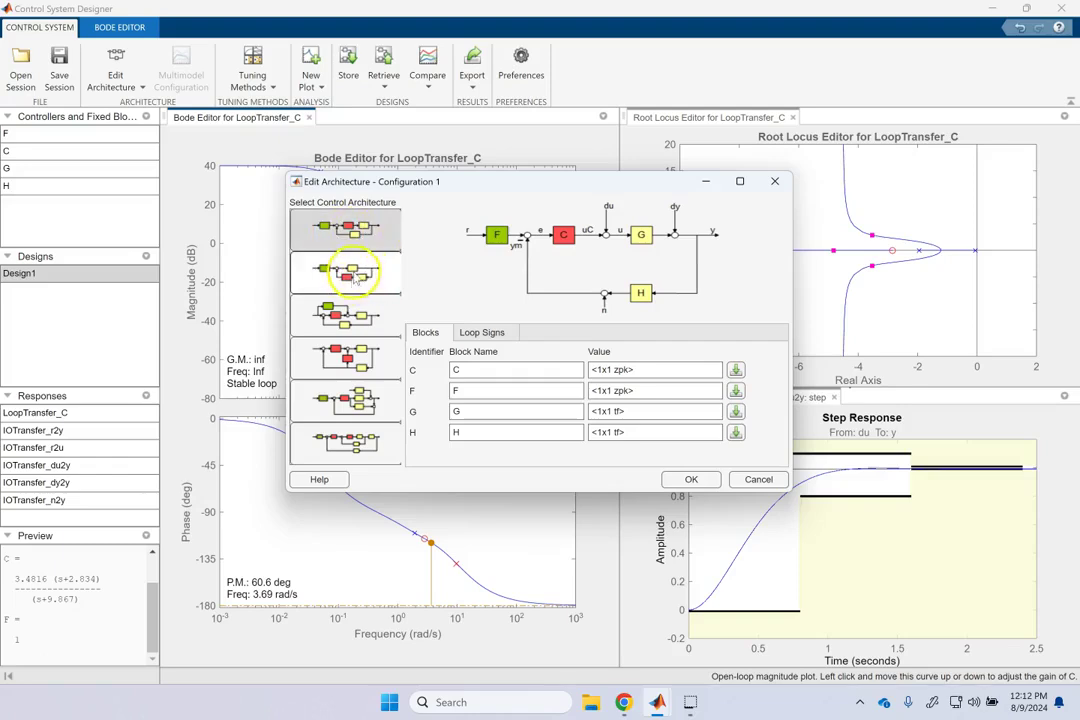
click(352, 272)
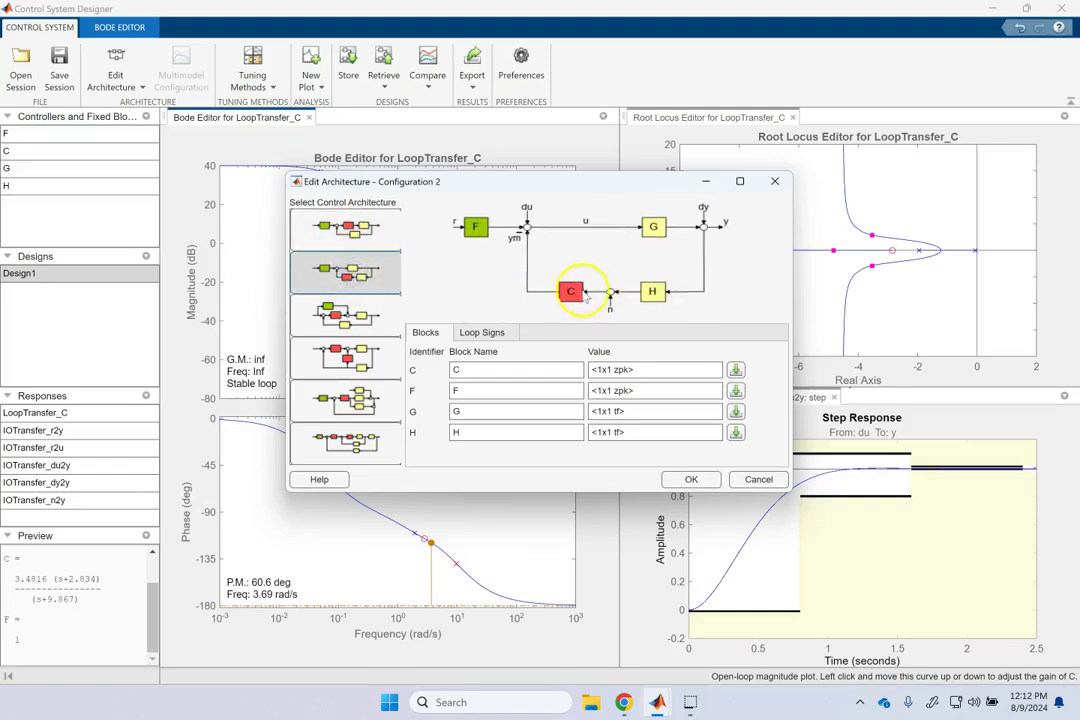
click(350, 230)
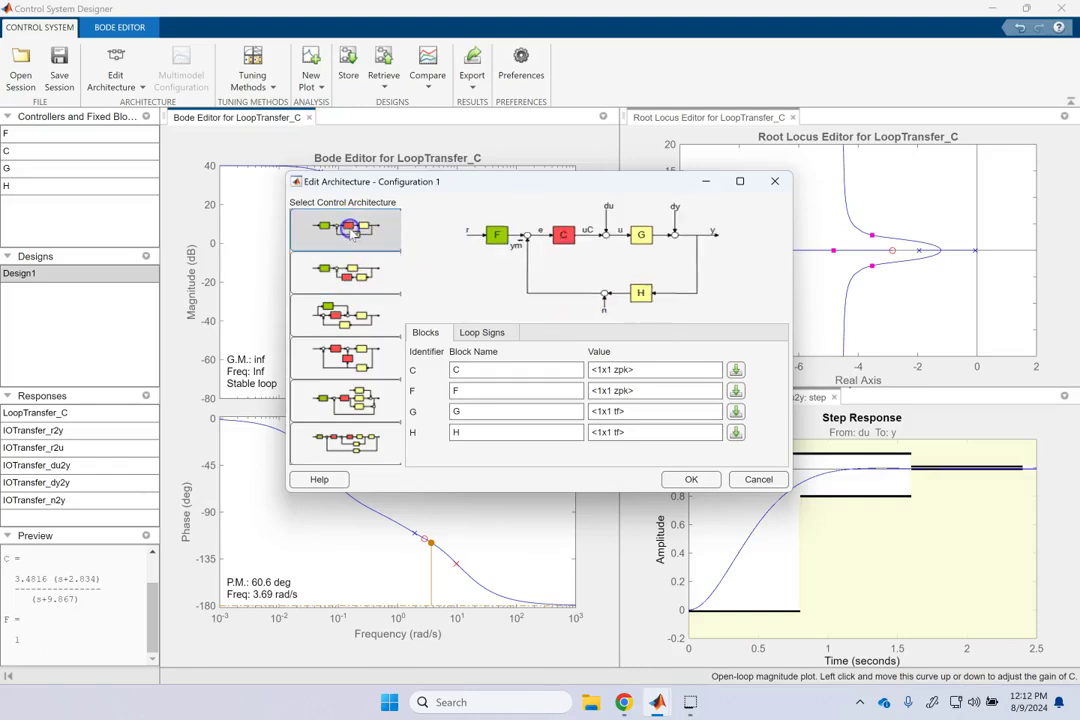
click(757, 480)
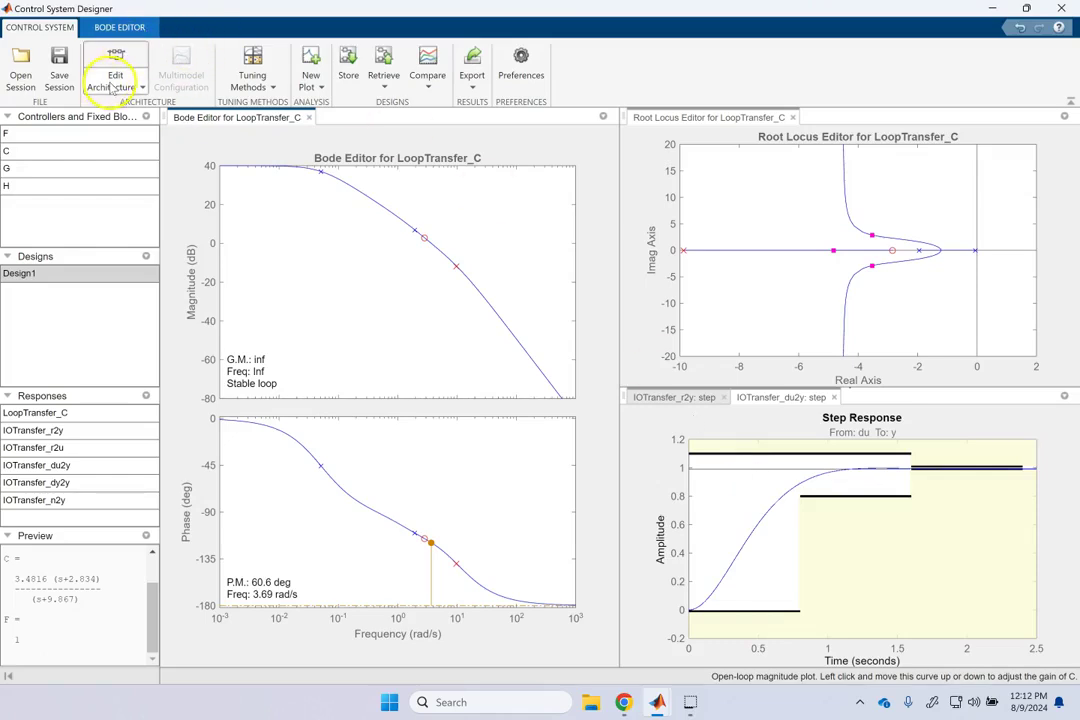